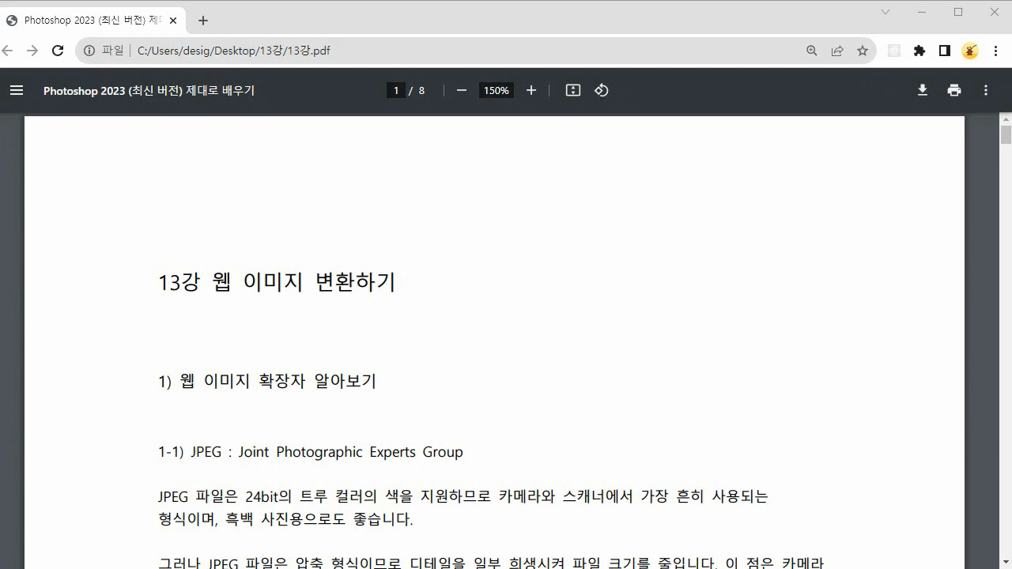
Switch to the basic folder in File Explorer and open basic.psd in Photoshop
key("alt+Tab")
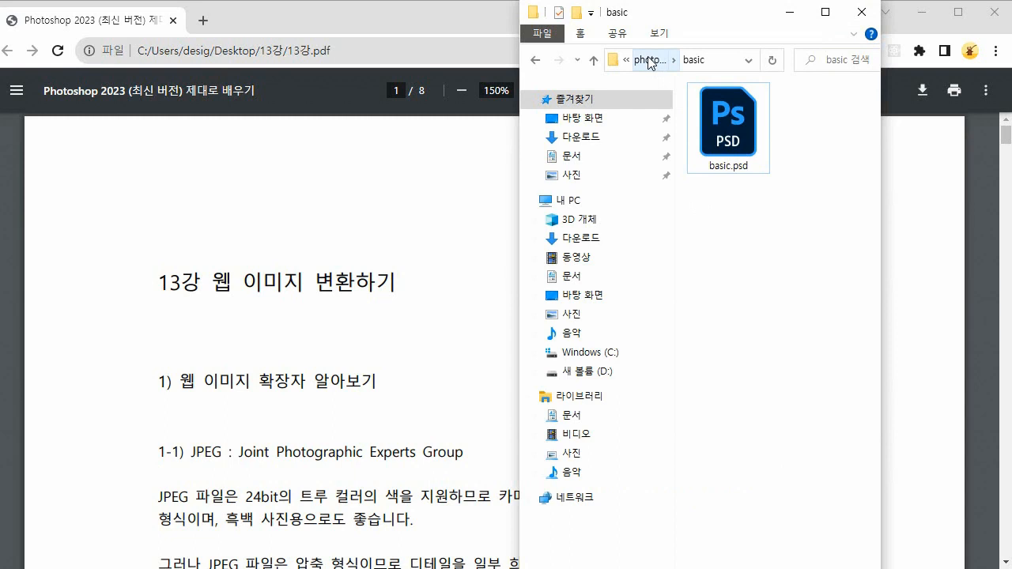
left_click(729, 135)
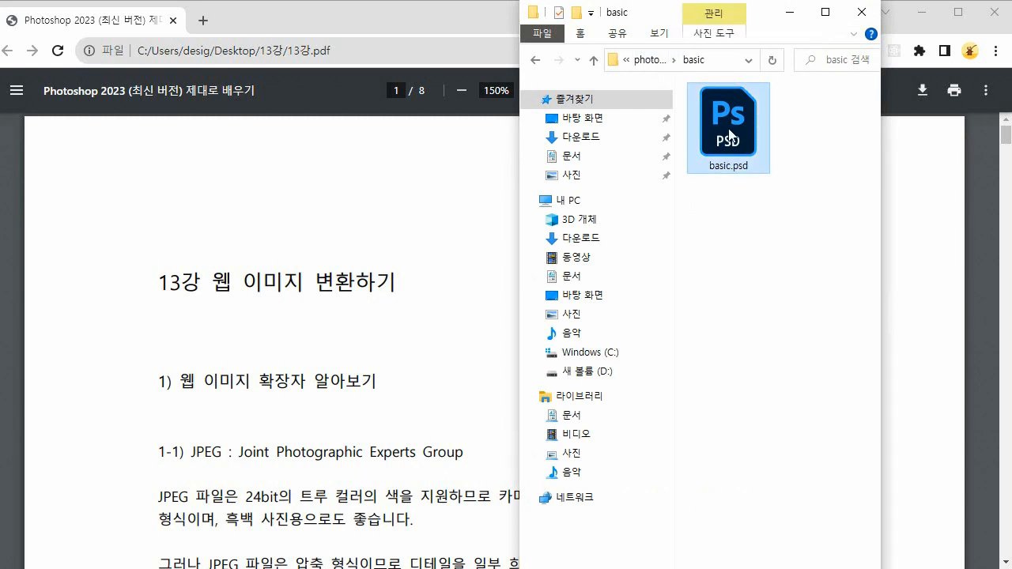
double_click(729, 135)
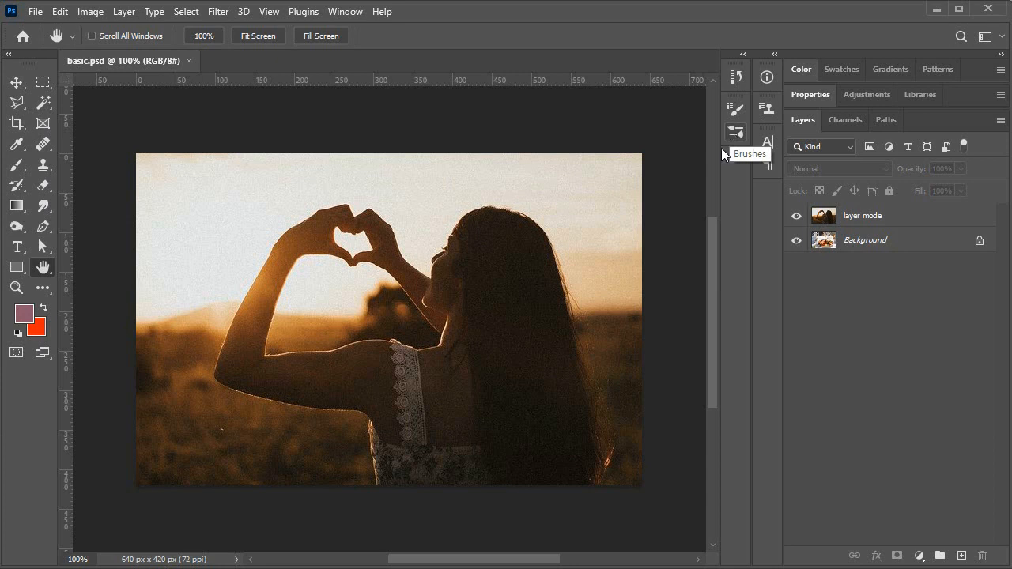
Compare JPG and PNG versions of the full image side by side in Export As, and cancel the export
left_click(35, 13)
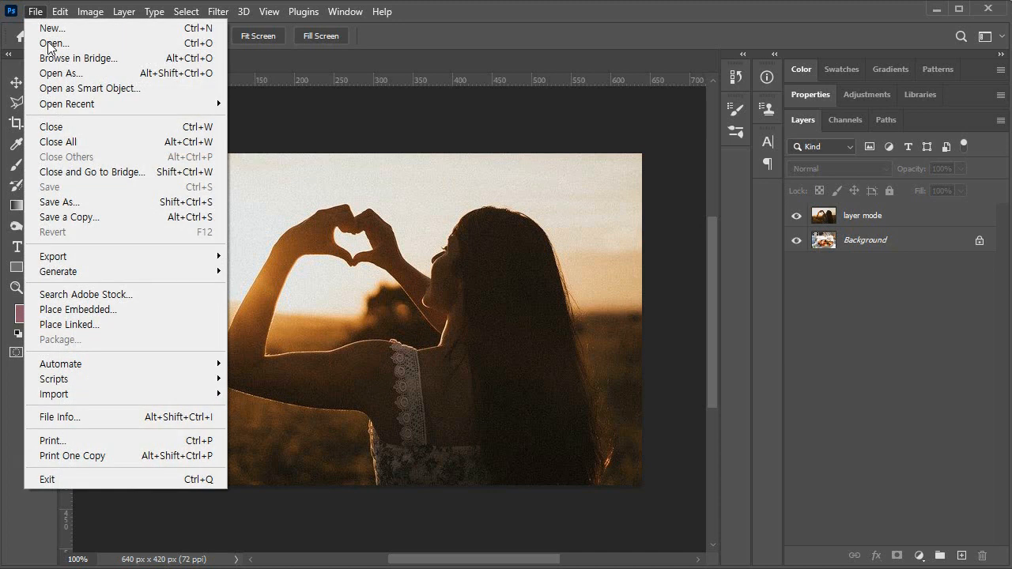
mouse_move(108, 262)
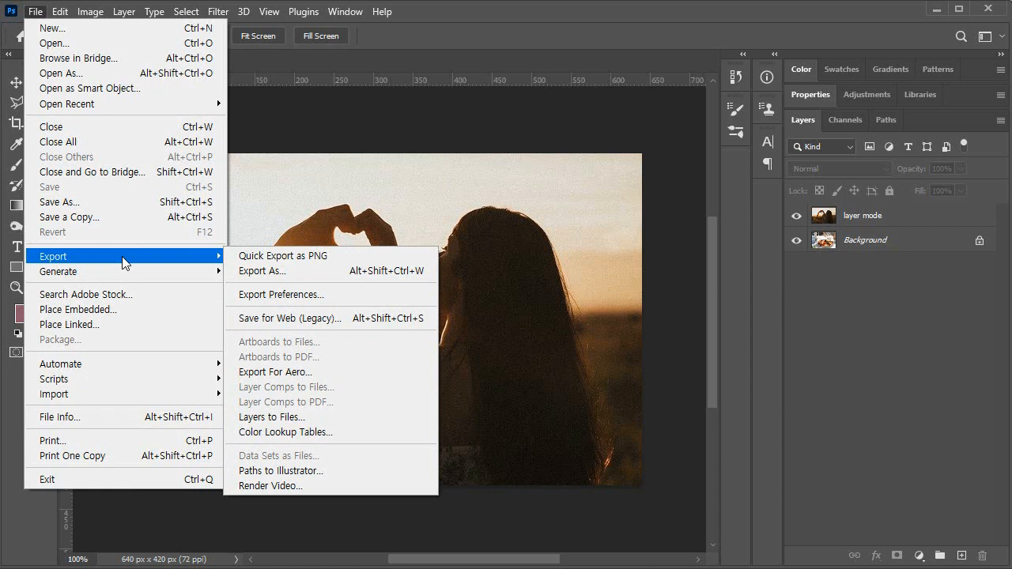
left_click(298, 276)
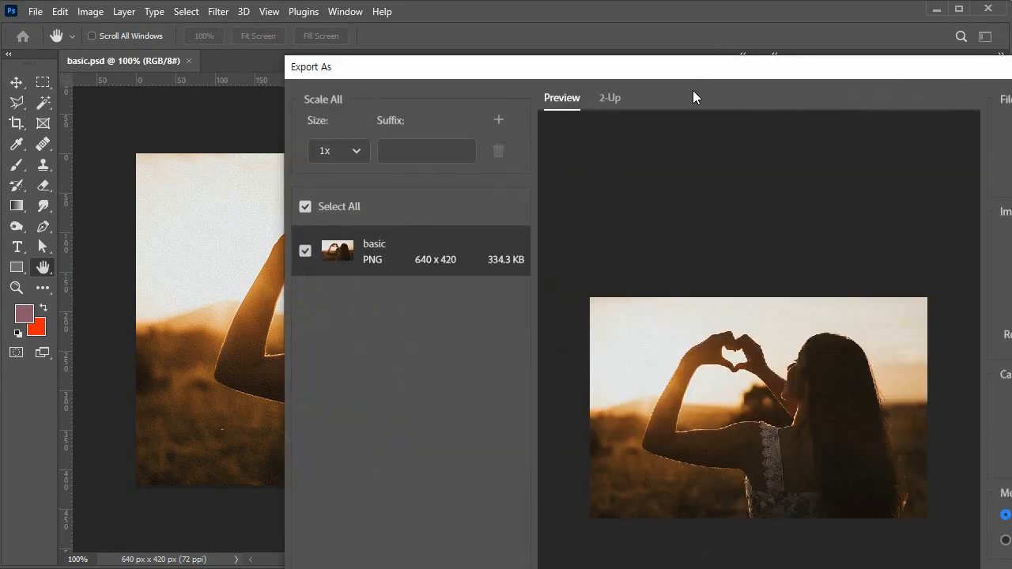
left_click_drag(533, 74, 323, 15)
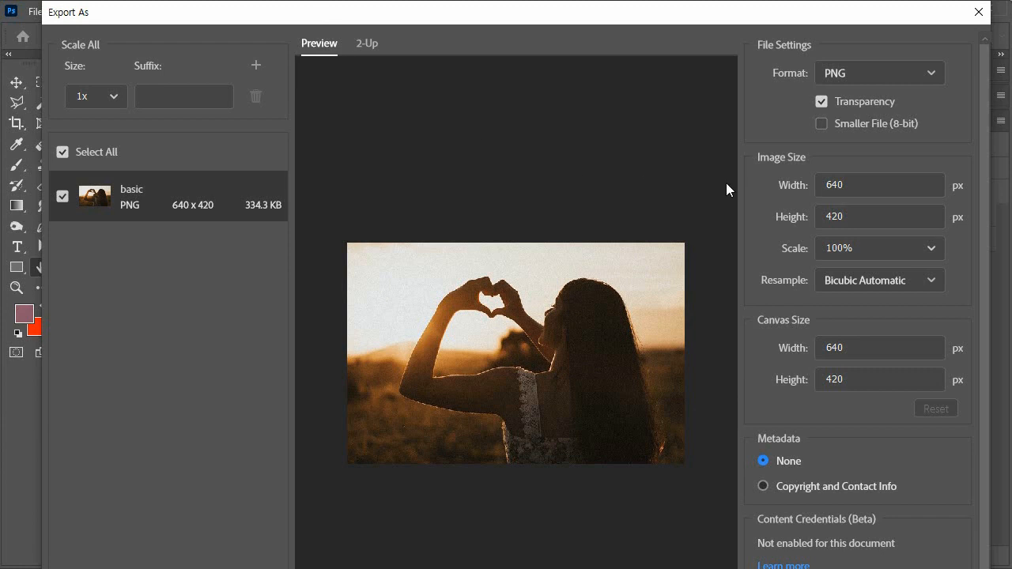
left_click(893, 79)
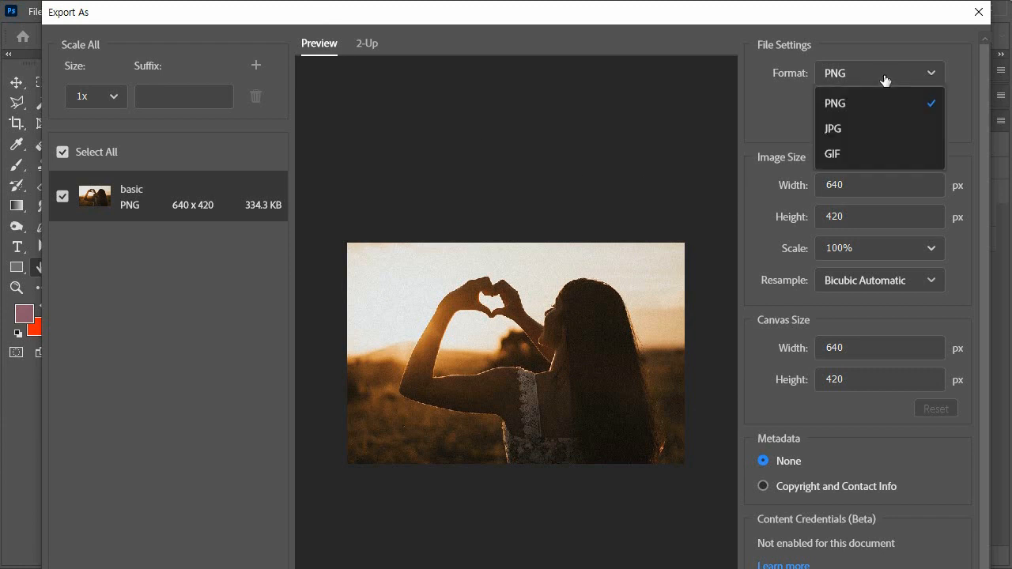
left_click(867, 132)
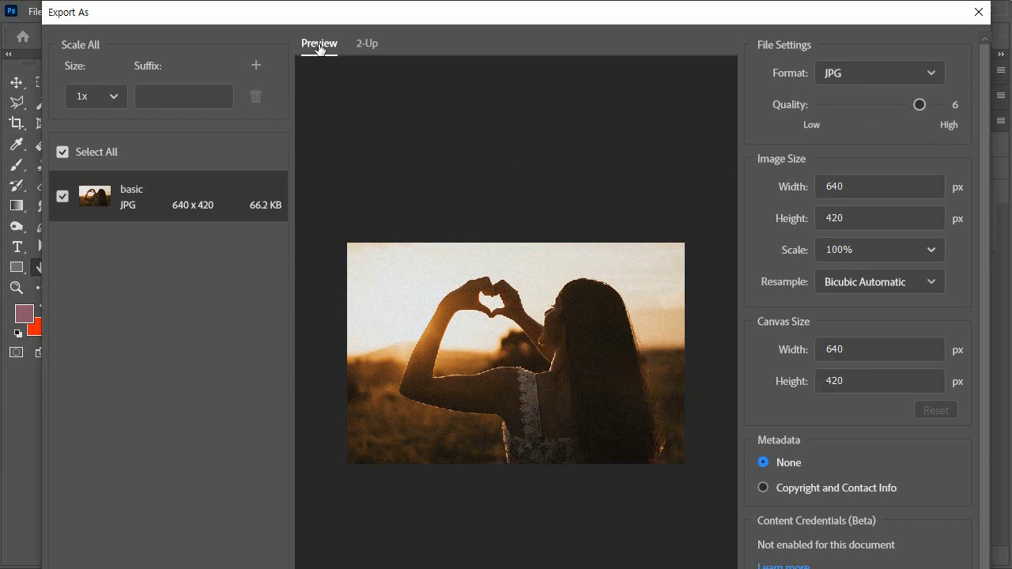
left_click(368, 47)
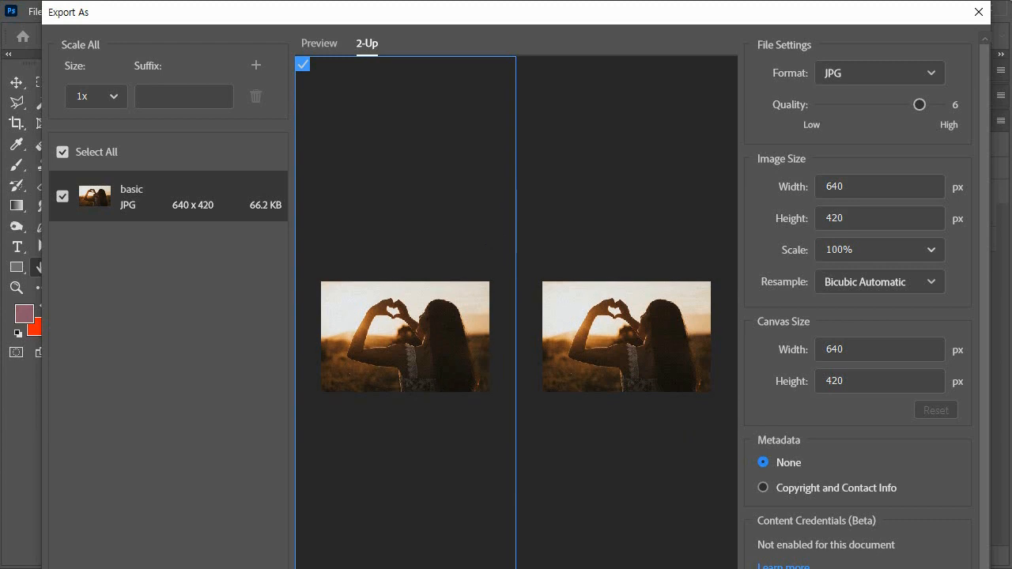
left_click_drag(447, 568, 443, 566)
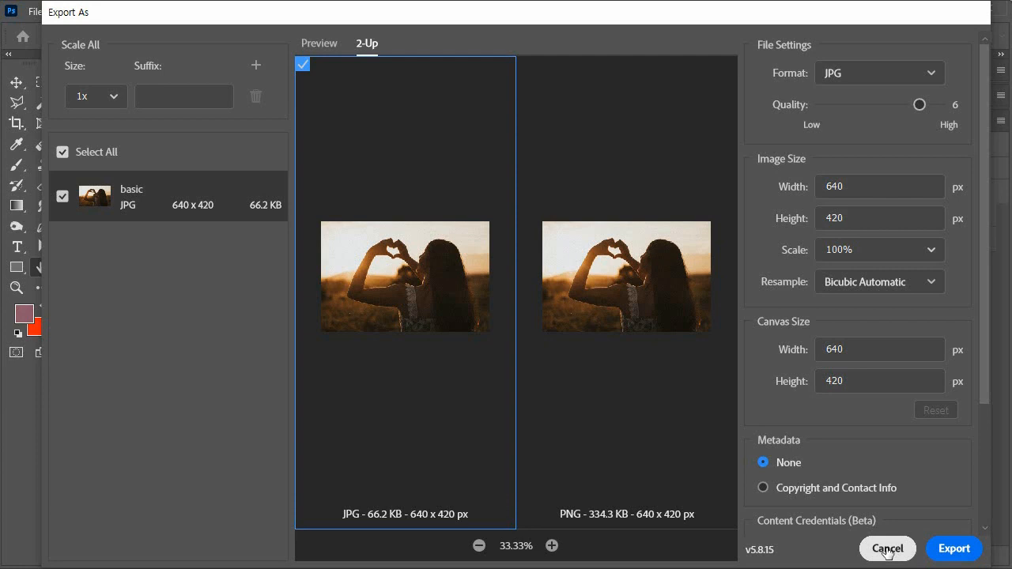
left_click(886, 549)
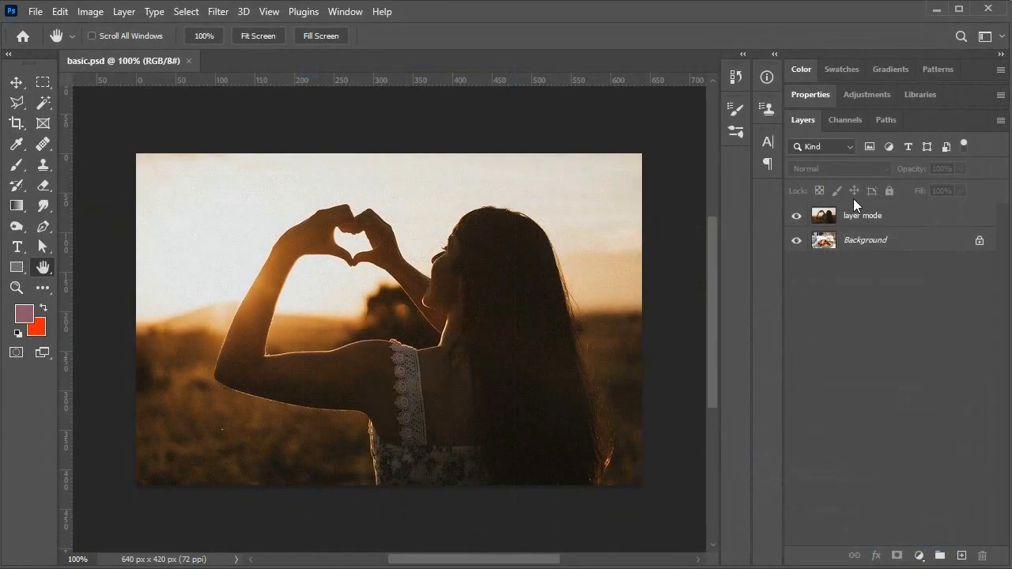
Hide the Background layer and add a layer mask to the "layer mode" layer
left_click(796, 240)
left_click(43, 81)
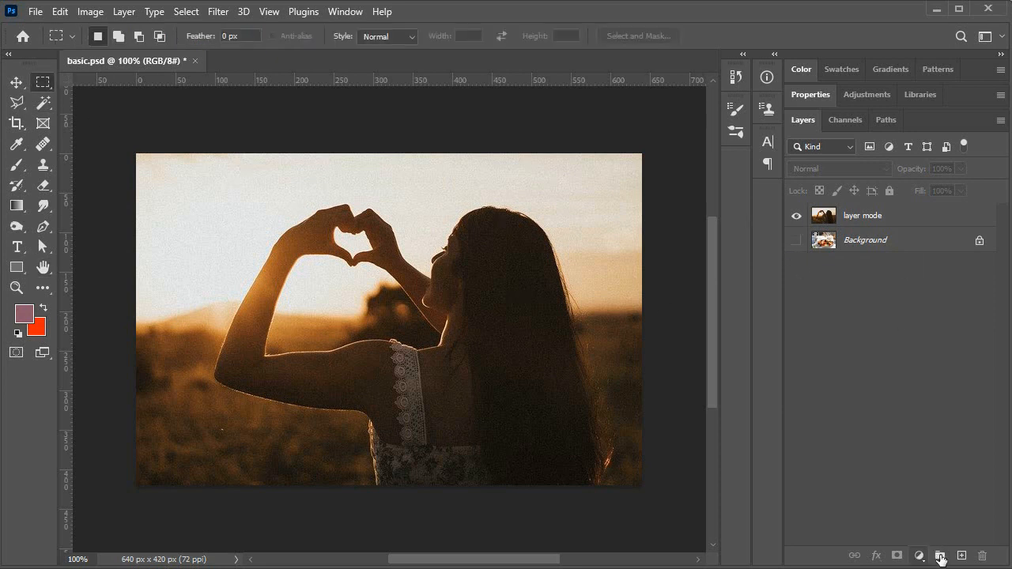
left_click(914, 218)
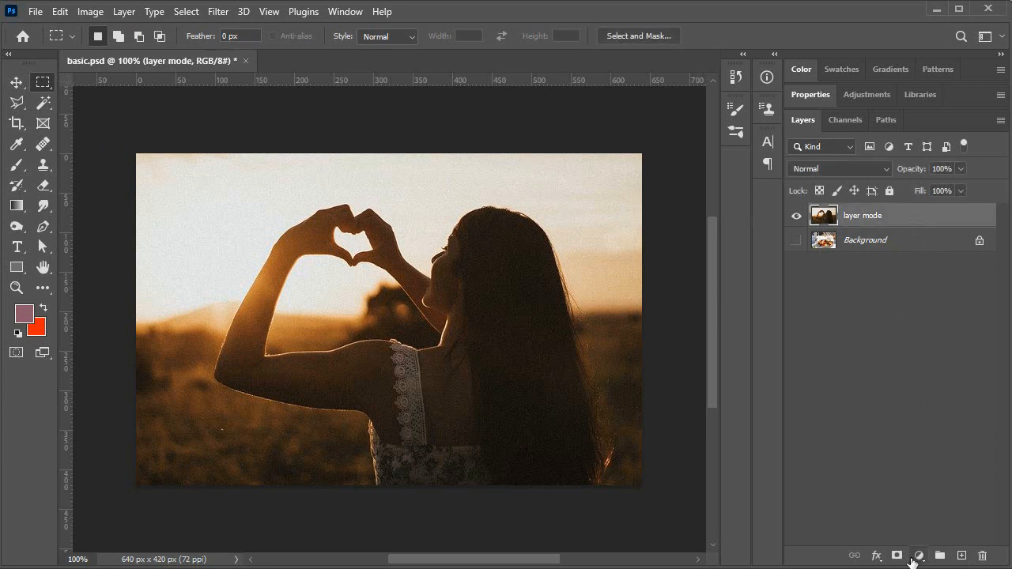
left_click(897, 556)
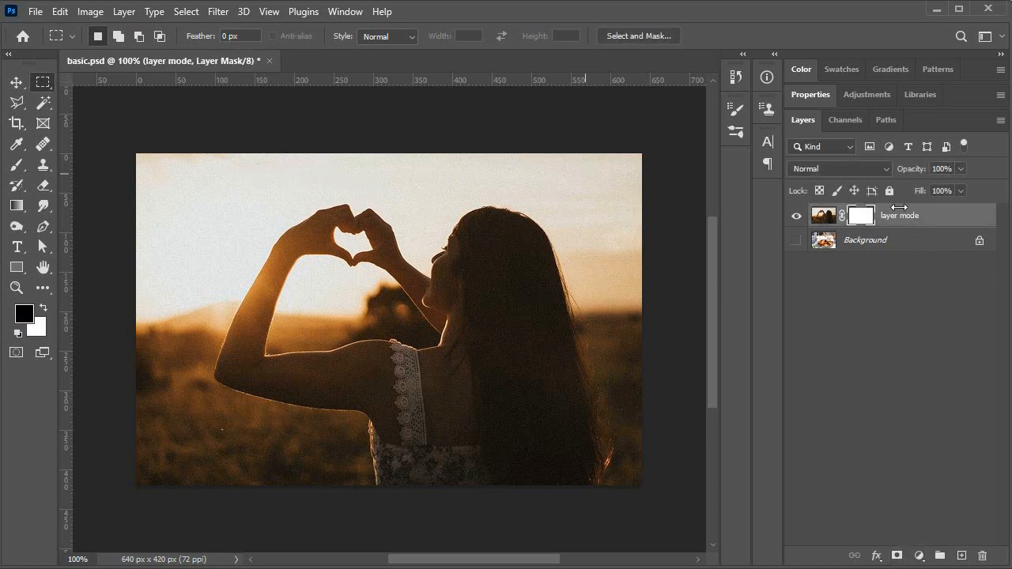
Mask the "layer mode" layer to a centred circle about 320 px wide by filling the inverted selection with black
left_click_drag(276, 177, 543, 444)
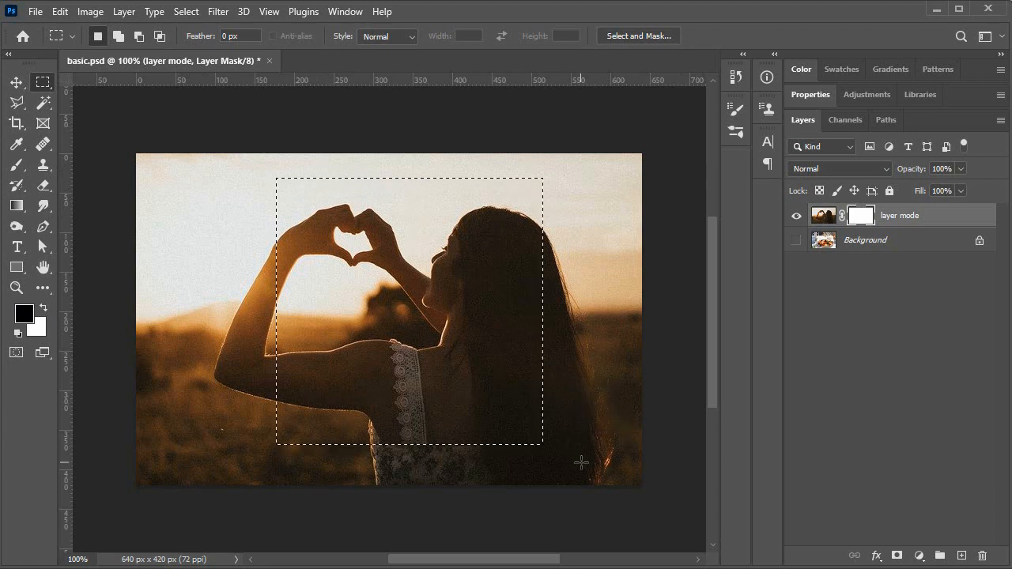
right_click(41, 85)
left_click(119, 97)
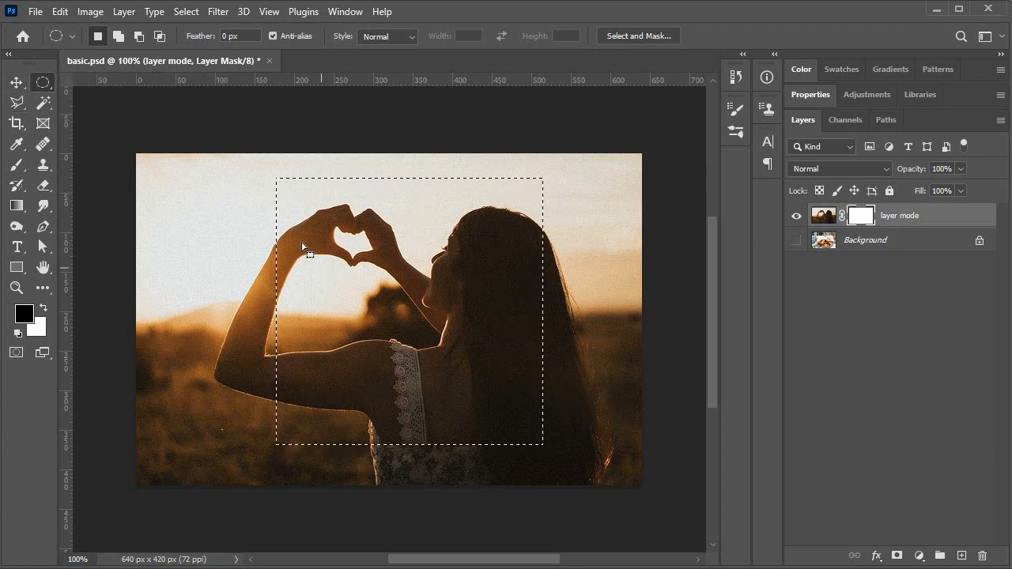
left_click(290, 190)
left_click_drag(288, 188, 534, 449)
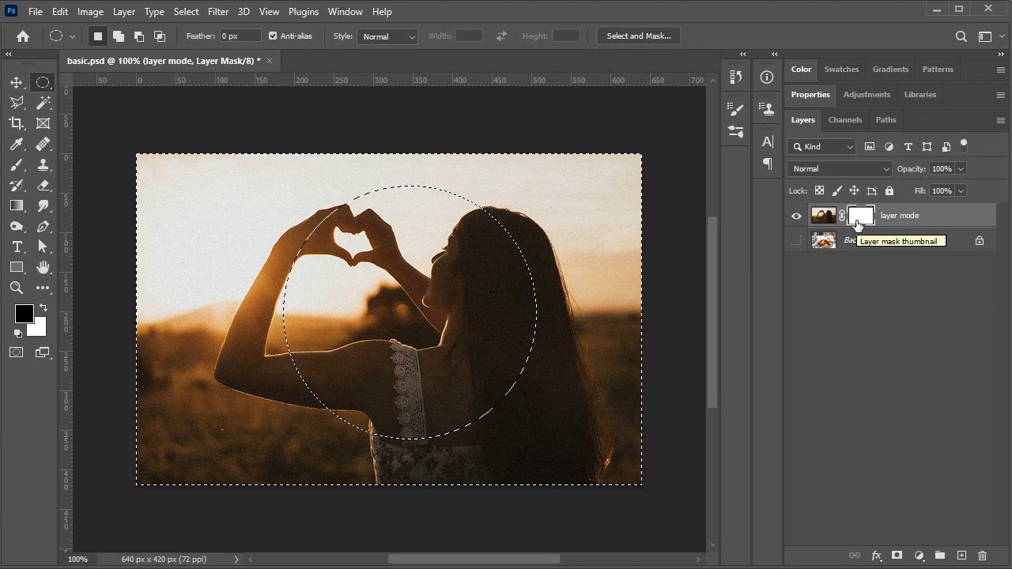
key("alt+BackSpace")
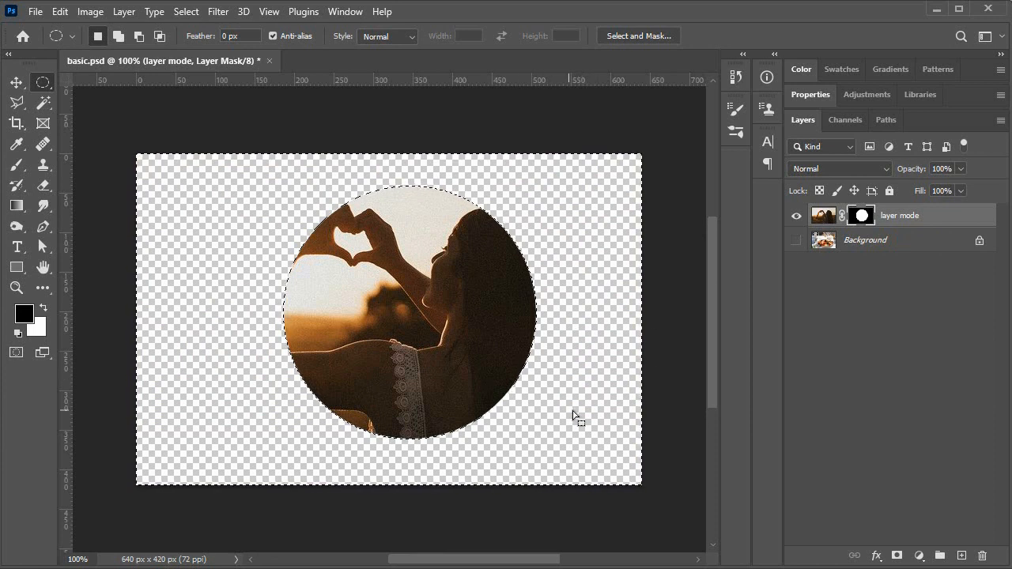
Preview the circular cutout as a transparent PNG in the side-by-side view of Export As
left_click(35, 12)
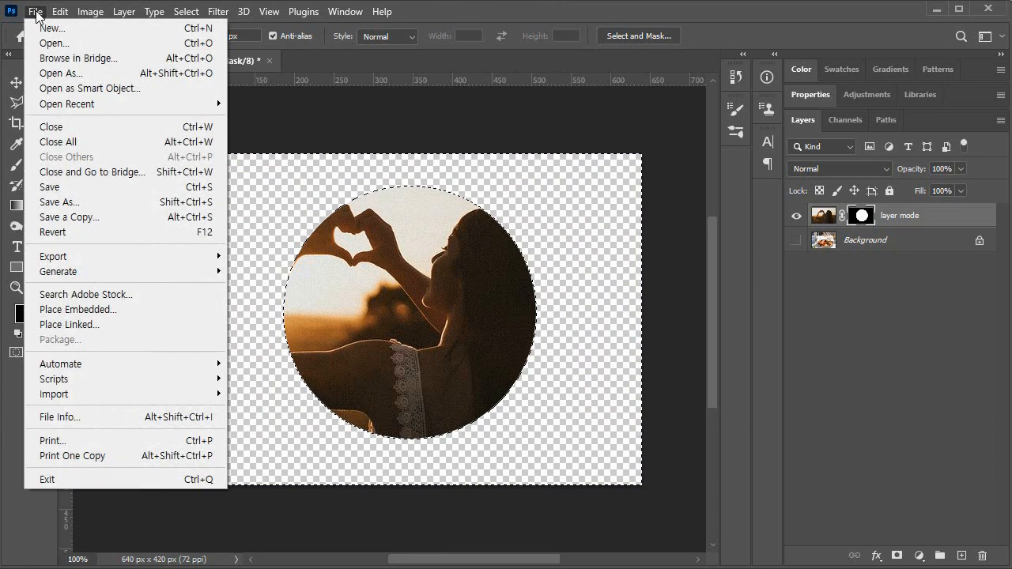
mouse_move(98, 262)
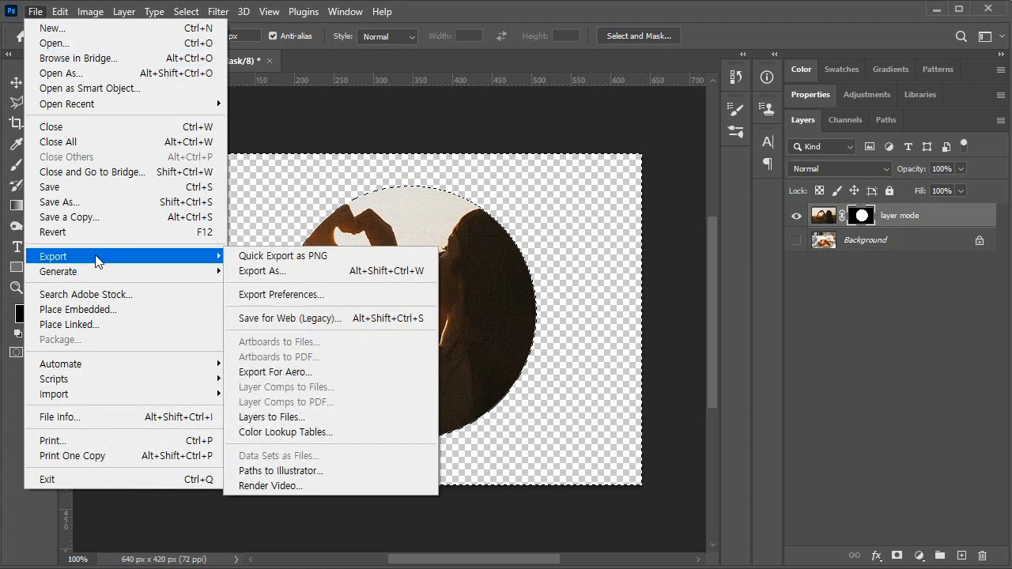
left_click(302, 277)
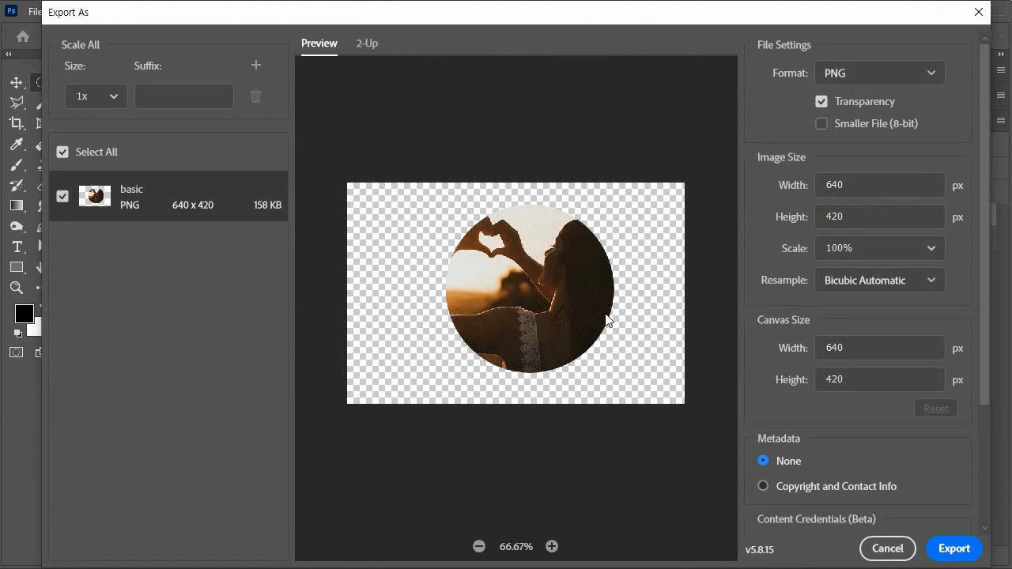
left_click(861, 72)
left_click(823, 102)
left_click(368, 45)
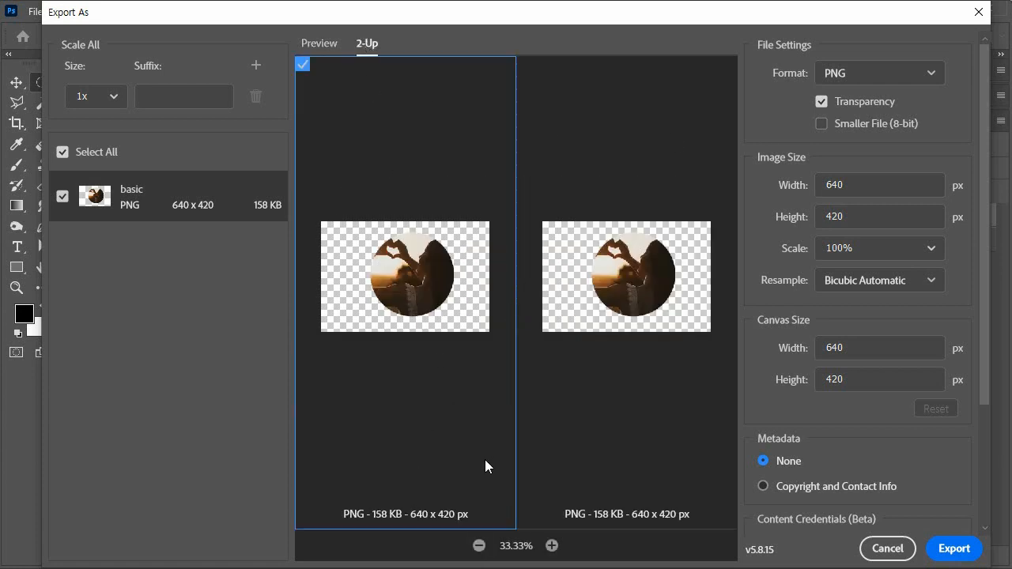
Set the second export preview to JPG for comparison with the PNG, and cancel the export without saving
left_click(601, 467)
left_click(866, 75)
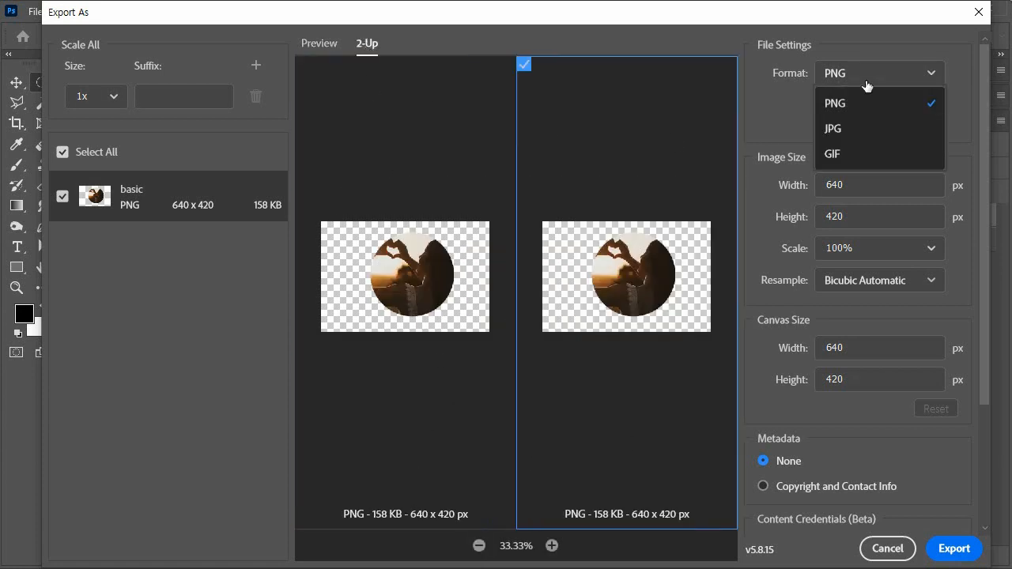
left_click(864, 131)
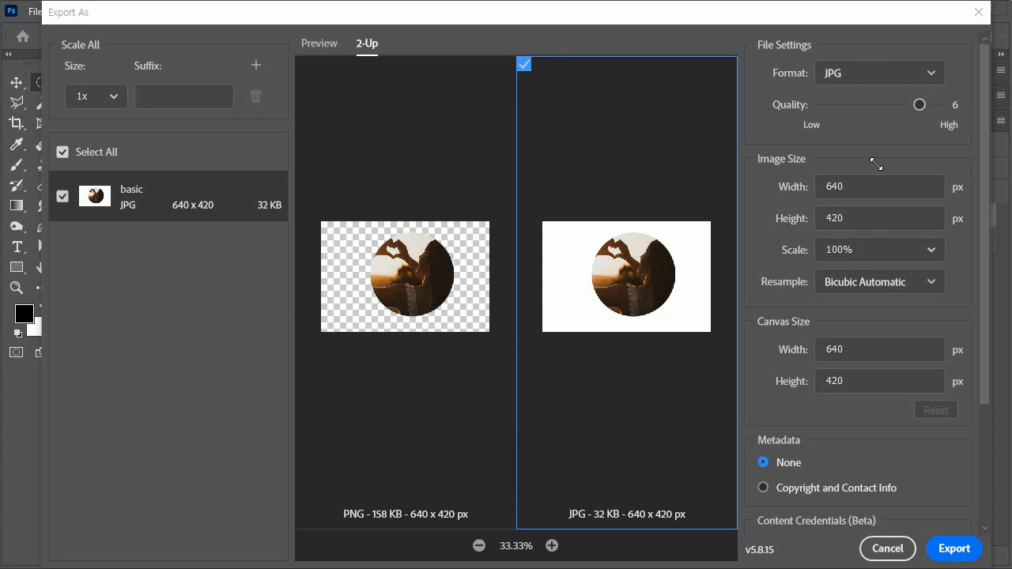
left_click(955, 553)
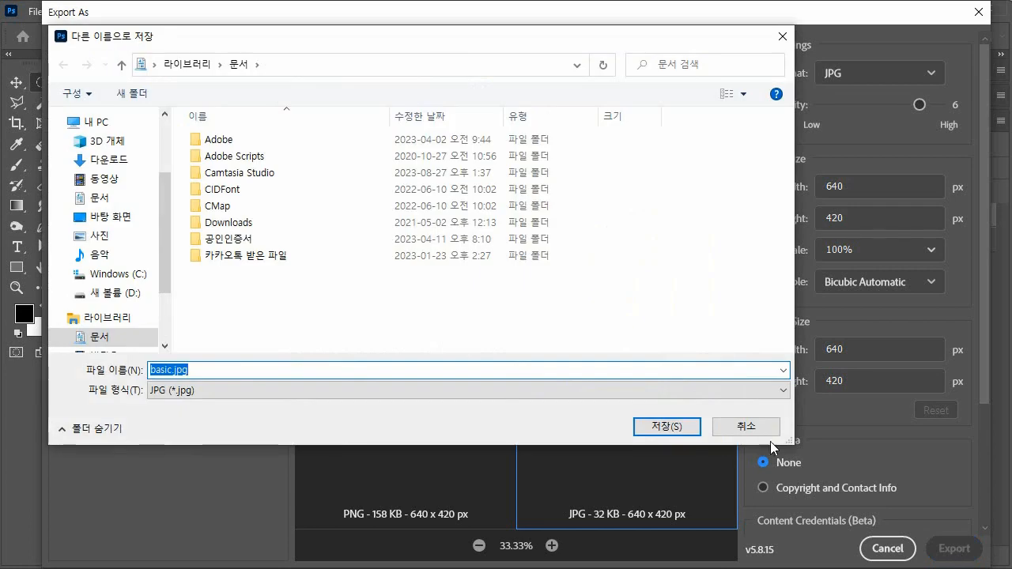
left_click(765, 445)
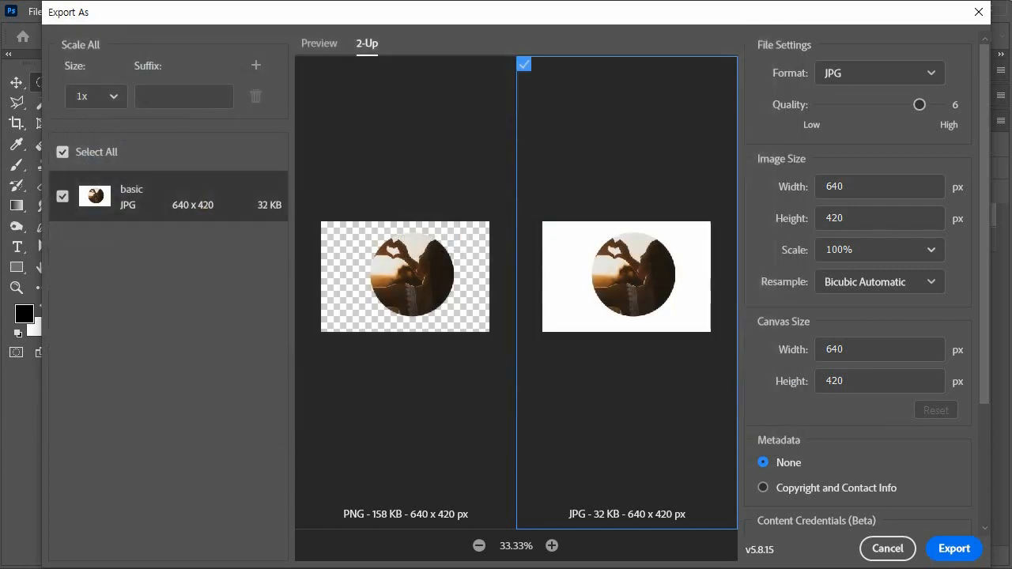
left_click(885, 550)
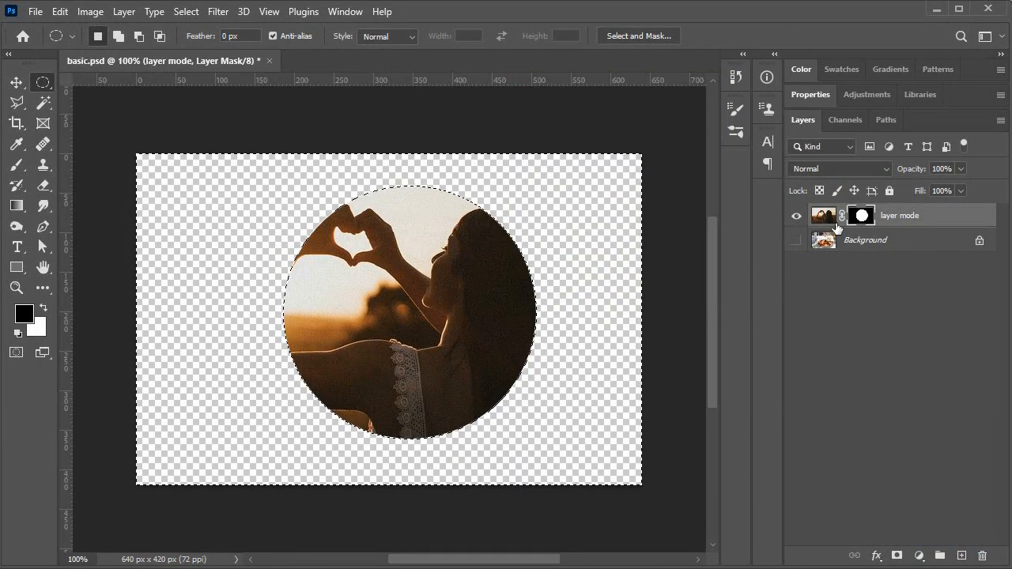
Delete the mask from the "layer mode" layer without applying it and show the Background layer again
left_click_drag(862, 216, 980, 556)
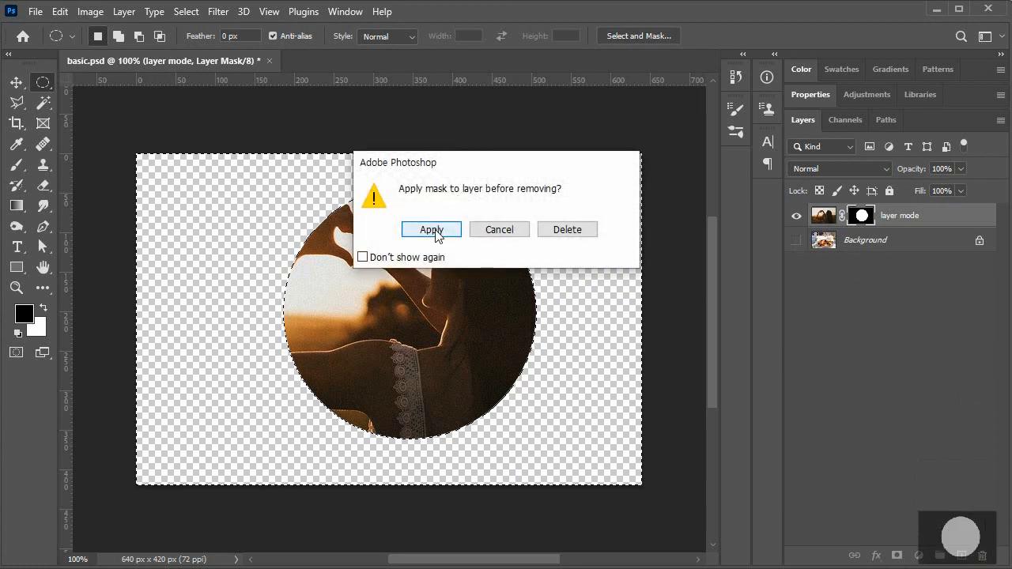
left_click(566, 230)
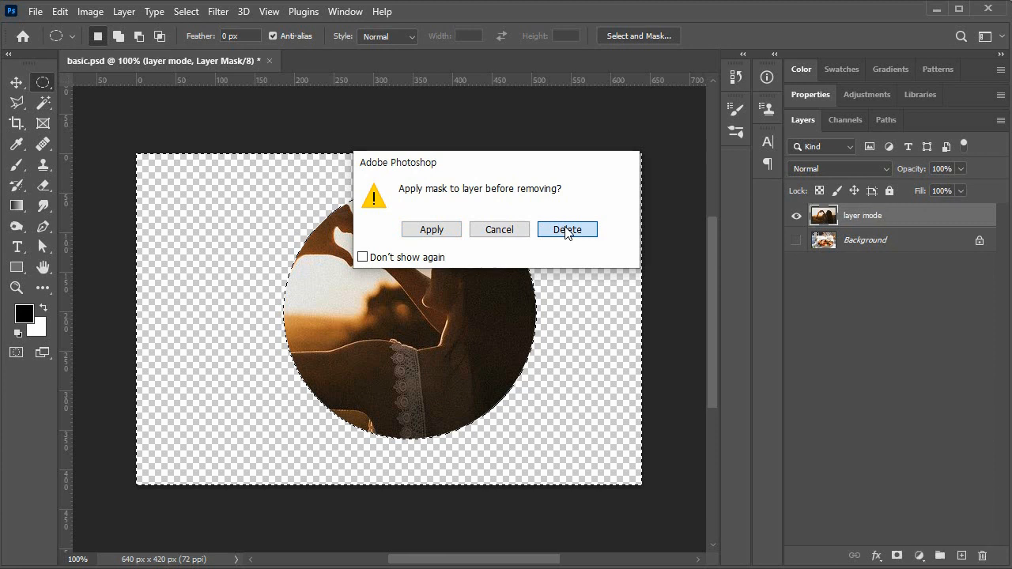
left_click(796, 240)
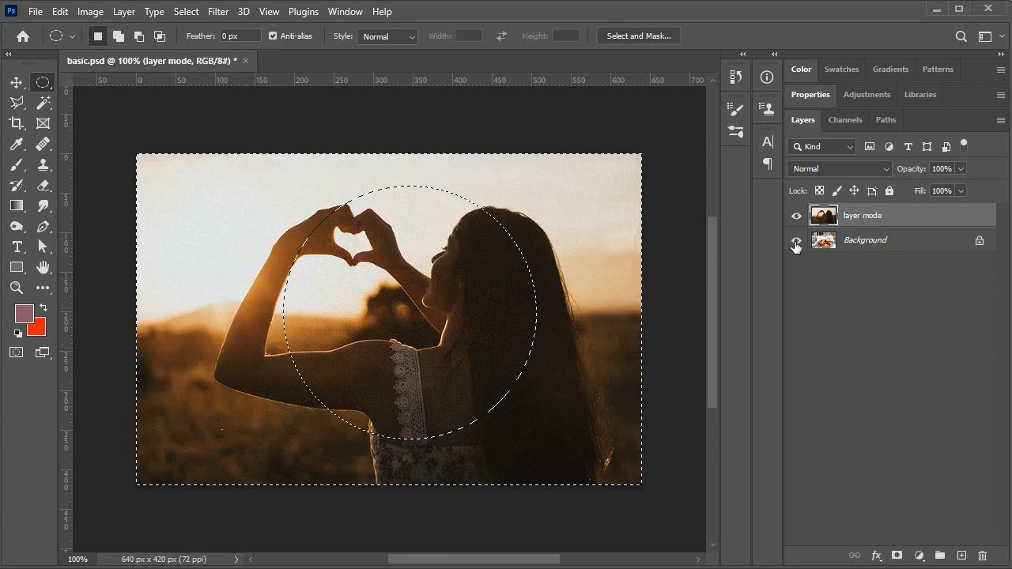
Export the image as a transparent PNG named basic.png into the 13강 folder on the desktop
left_click(37, 12)
mouse_move(103, 265)
left_click(338, 270)
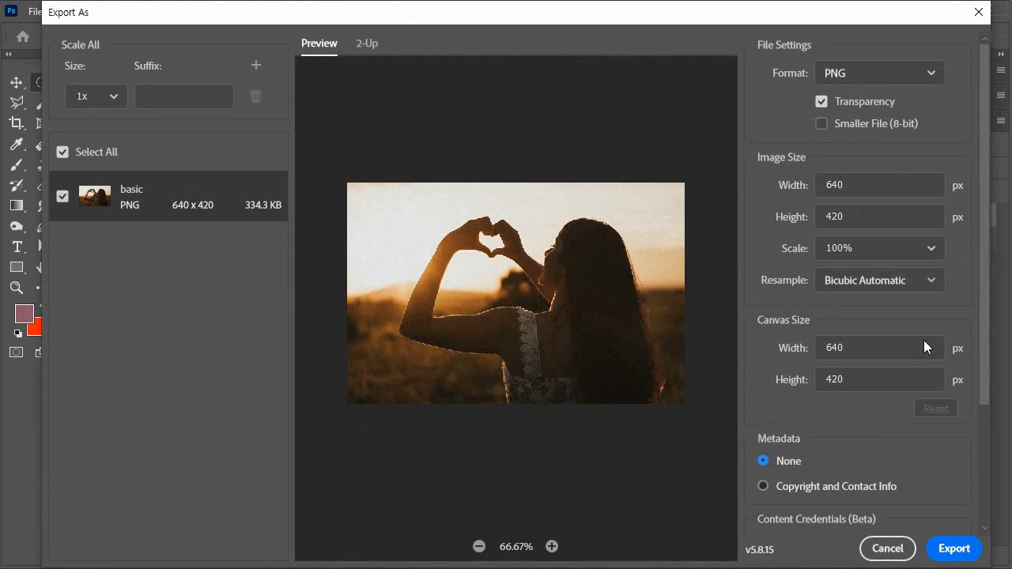
left_click(954, 549)
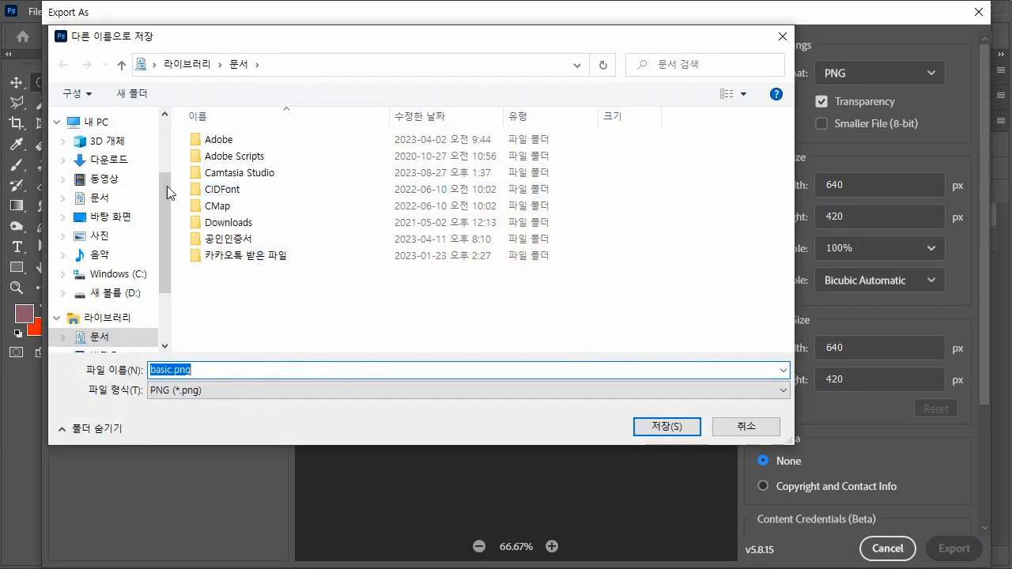
left_click(125, 218)
left_click(221, 142)
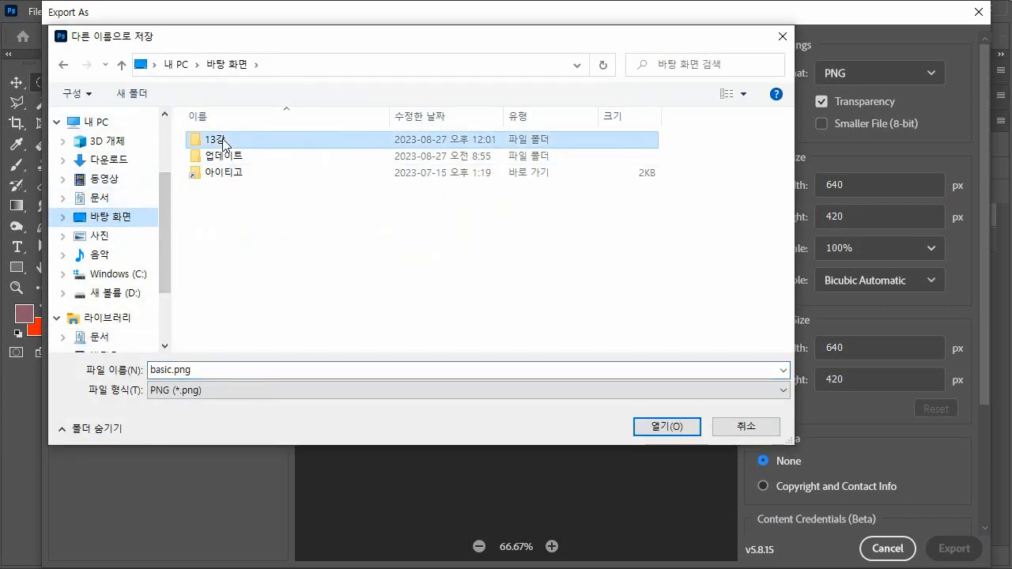
double_click(221, 142)
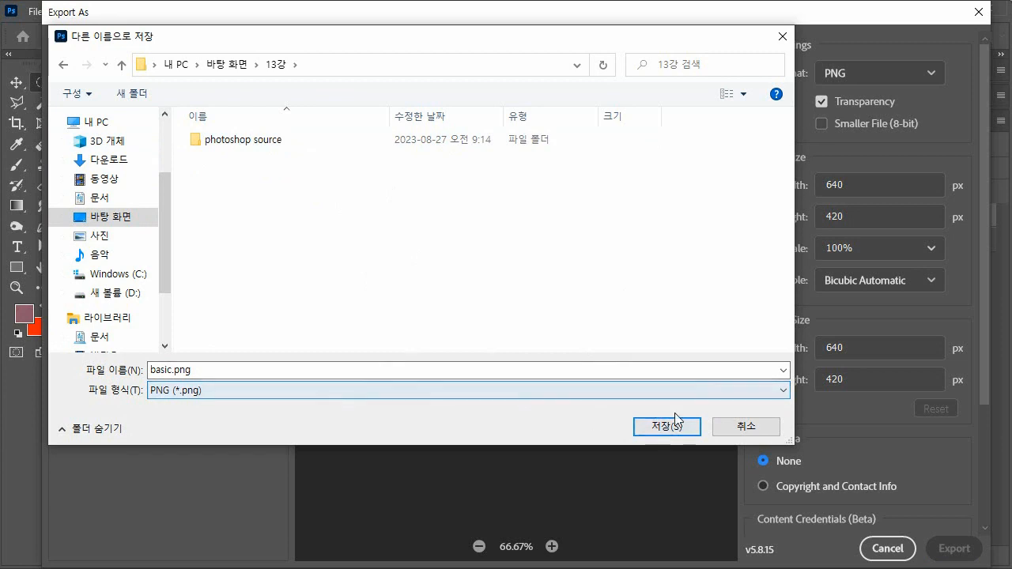
left_click(685, 431)
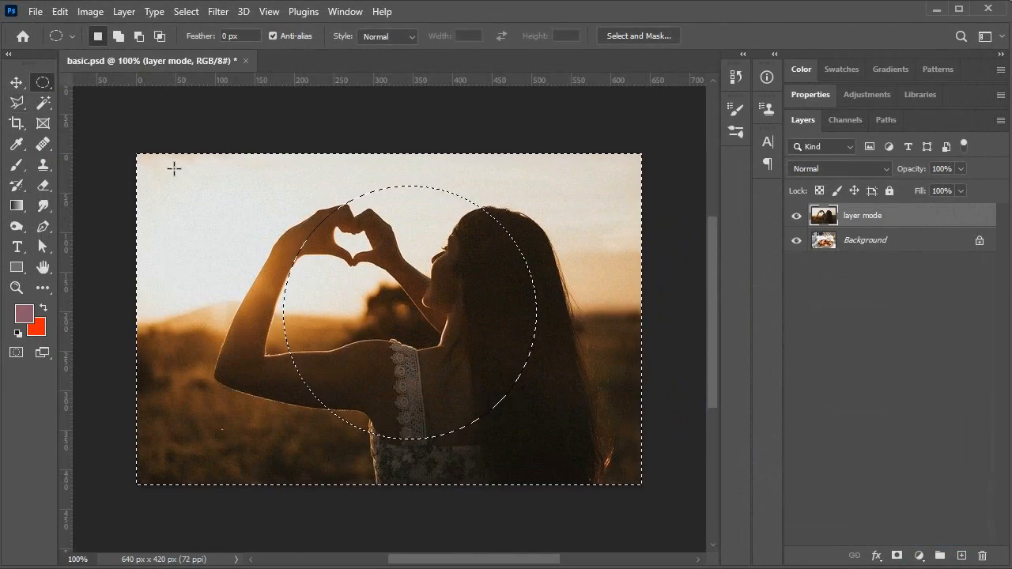
Clear the circular selection and export the image as basic.jpg at quality 6 into the 13강 folder
left_click(195, 194)
left_click(36, 11)
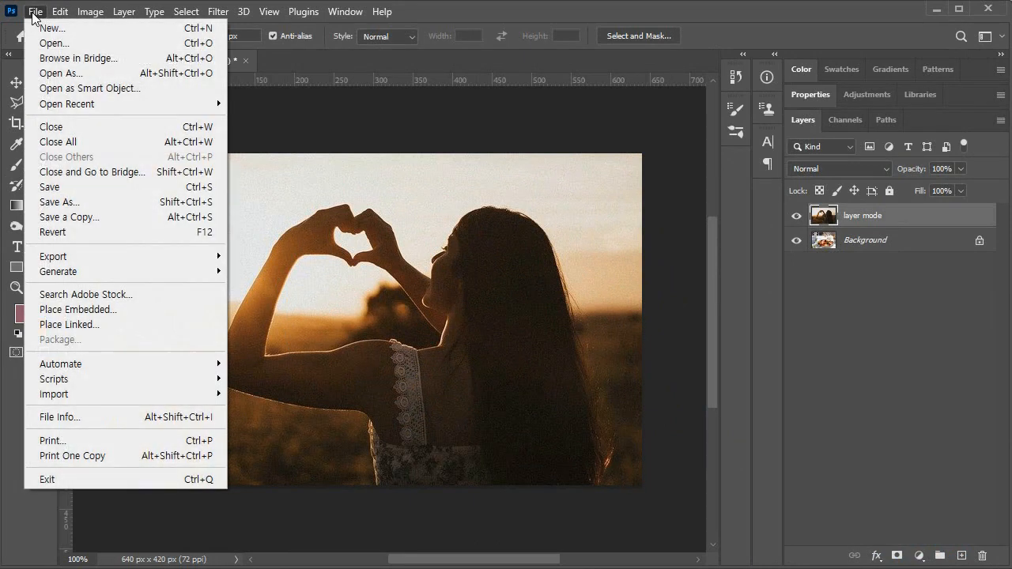
mouse_move(110, 256)
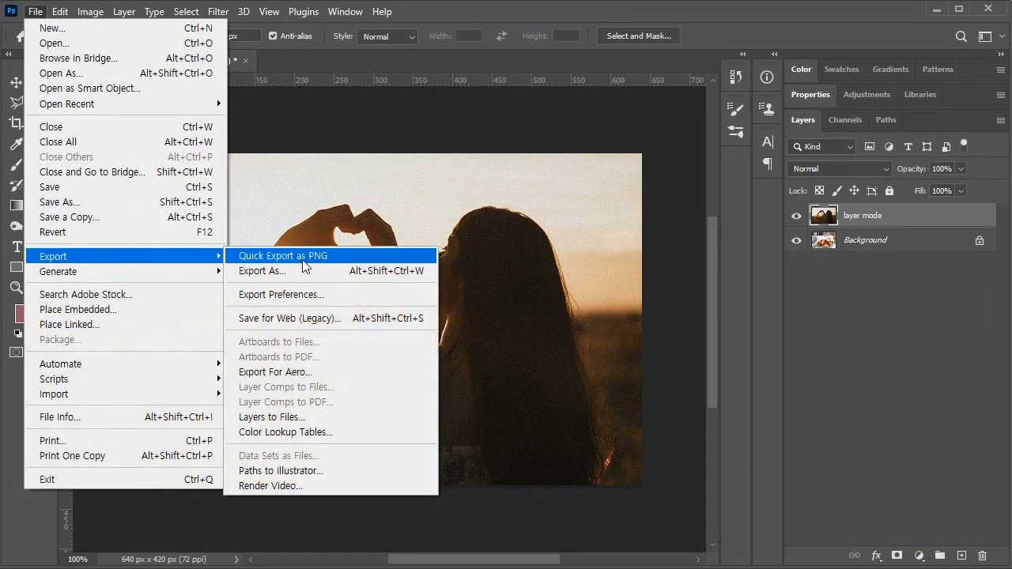
left_click(302, 269)
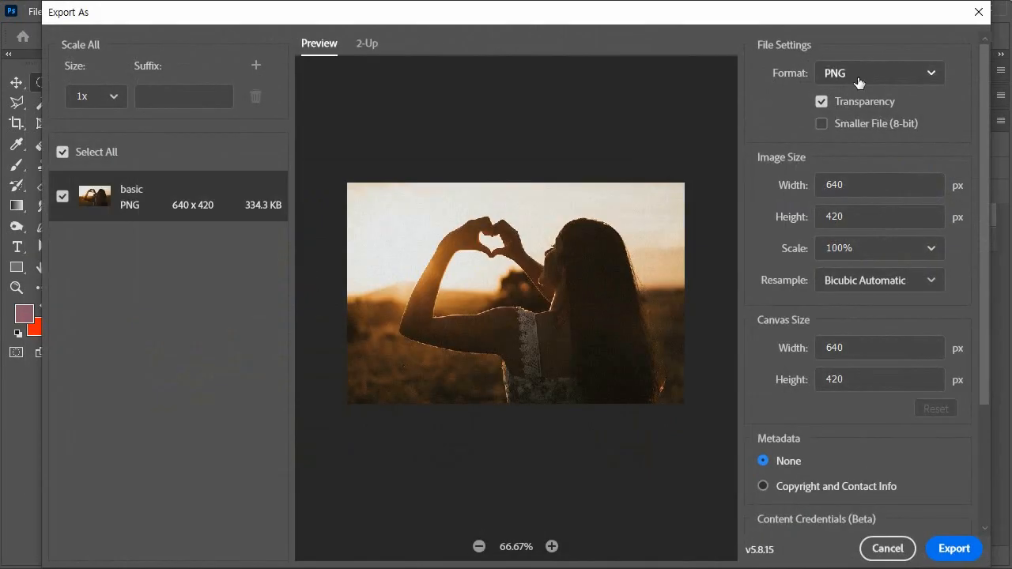
left_click(858, 82)
left_click(869, 128)
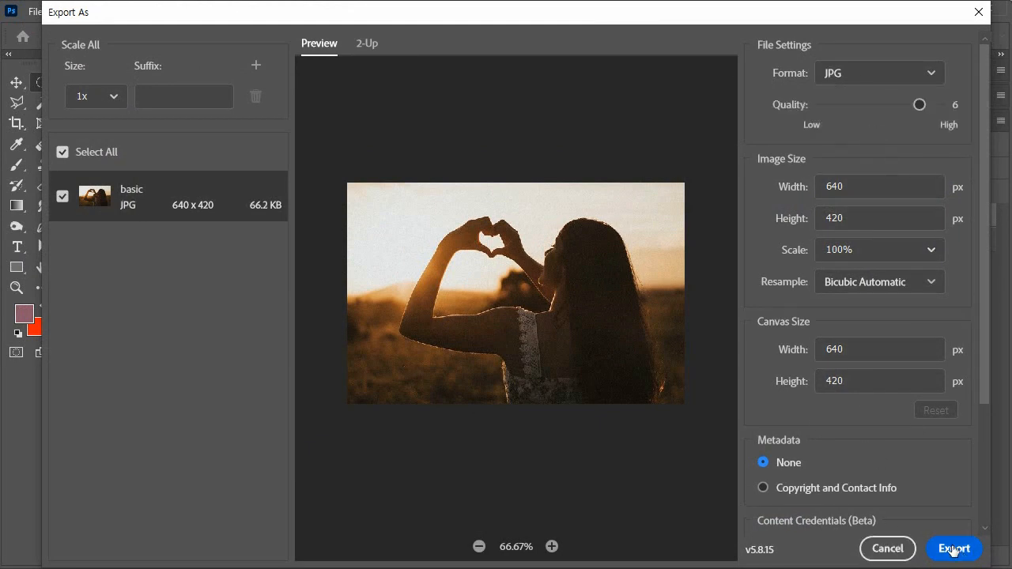
left_click(953, 549)
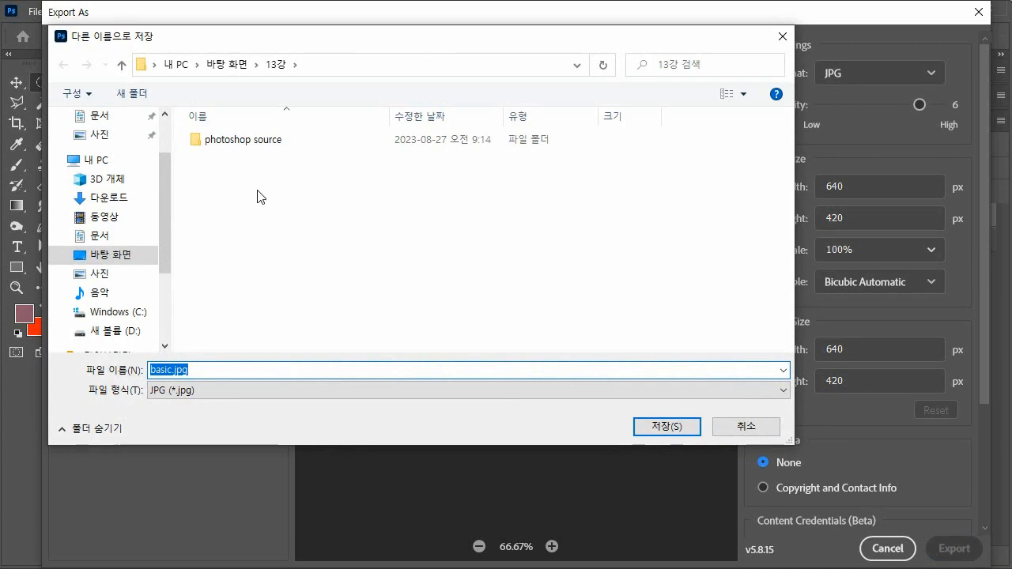
left_click(669, 426)
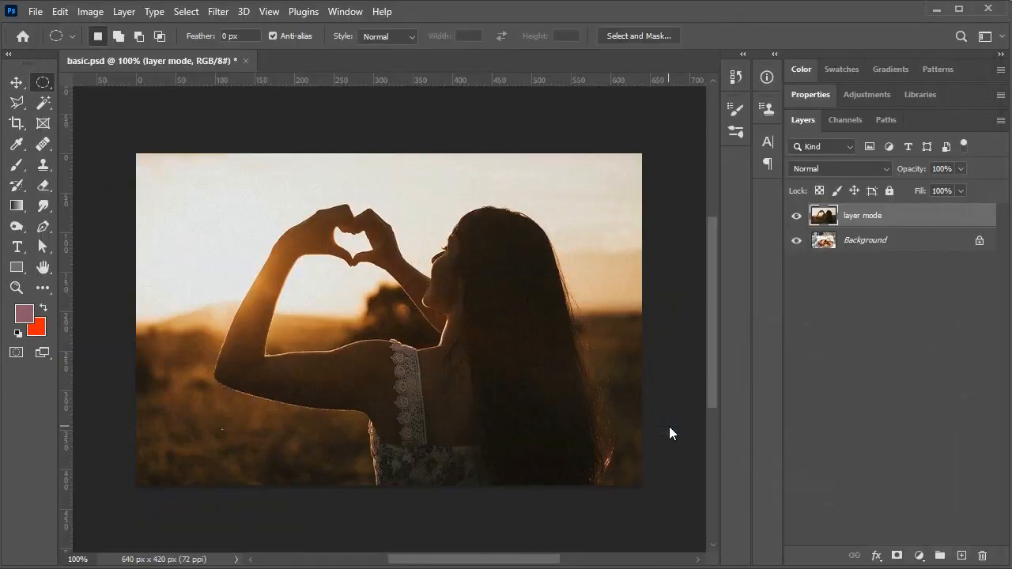
Export the image in GIF format as basic.gif into the 13강 folder
left_click(35, 12)
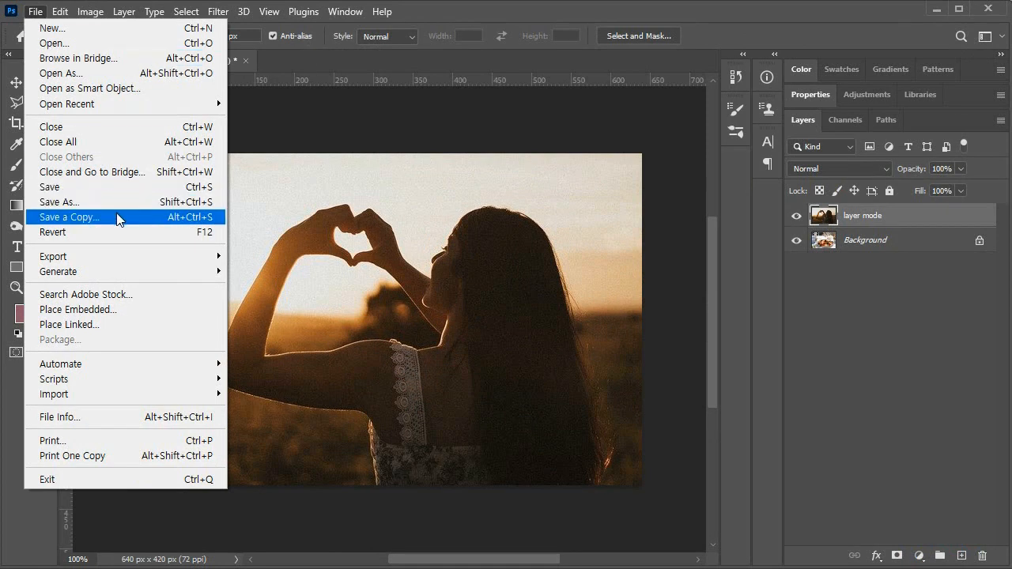
mouse_move(128, 260)
left_click(356, 270)
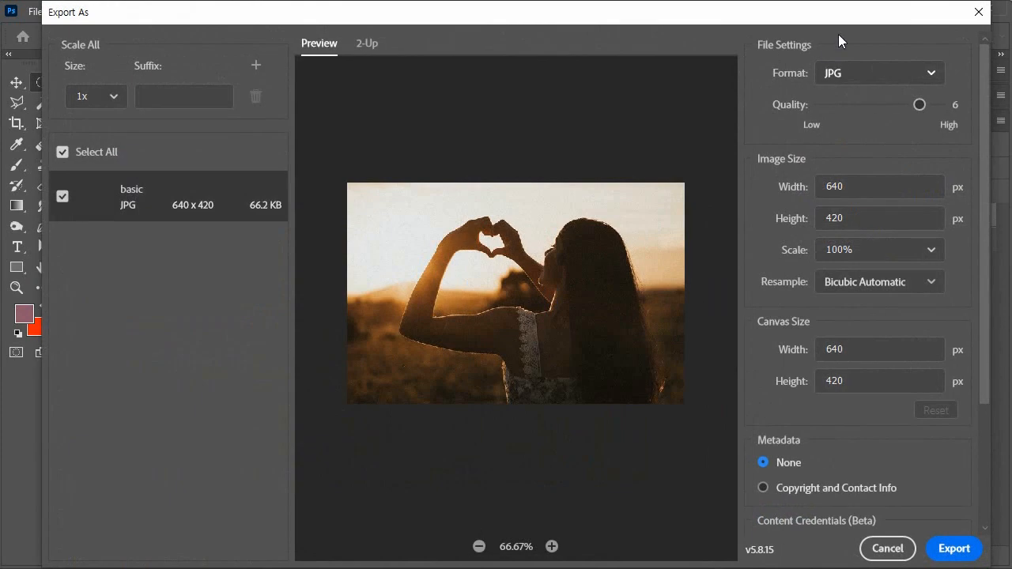
left_click(854, 73)
left_click(859, 153)
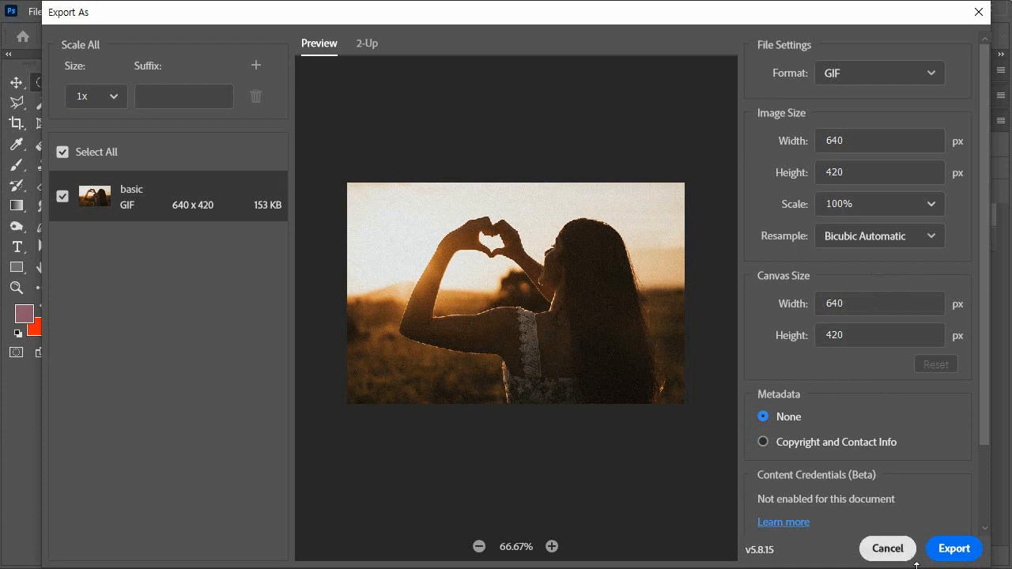
left_click(951, 551)
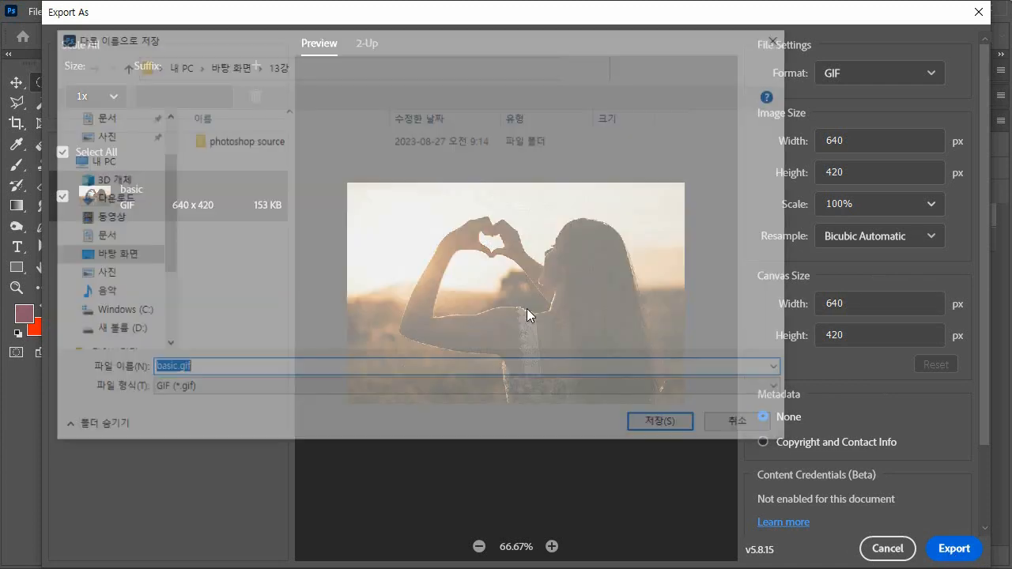
left_click(666, 427)
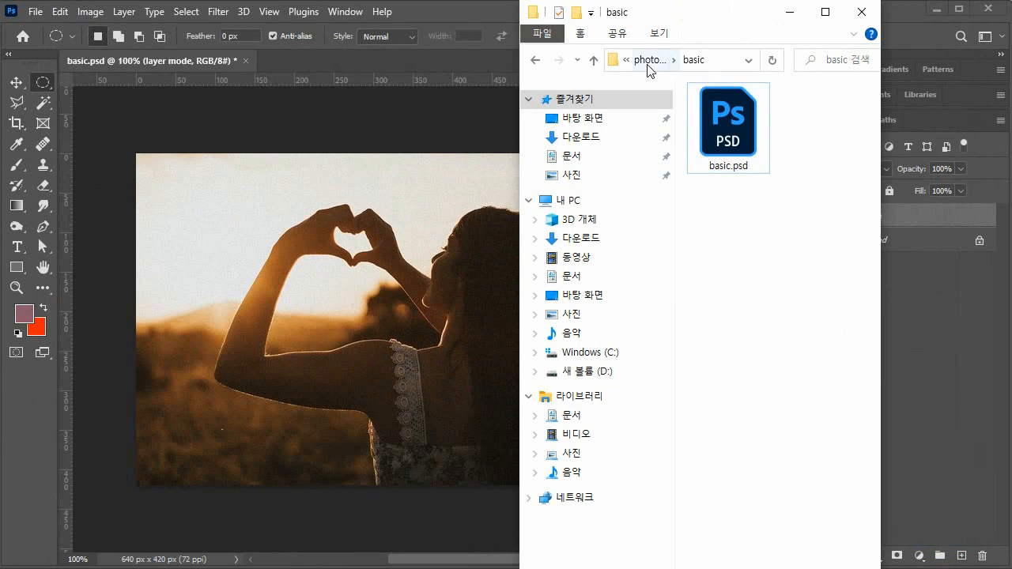
Show the 13강 folder in File Explorer and save the changes to basic.psd in Photoshop
left_click(647, 67)
left_click(644, 68)
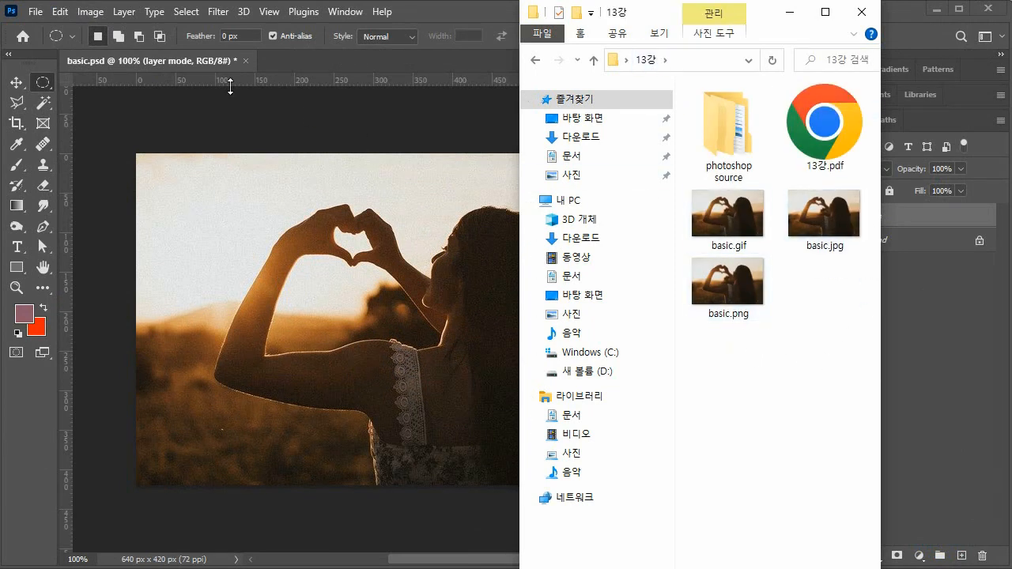
left_click(146, 59)
key("ctrl+s")
Open basic.gif from the 13강 folder as its own Photoshop document and show its channels
key("alt+Tab")
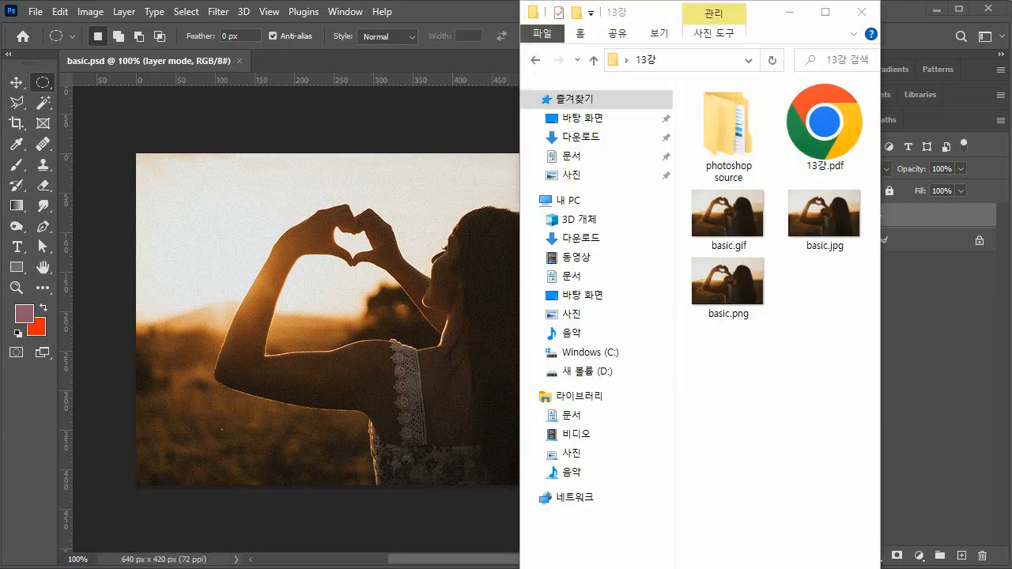
left_click_drag(728, 213, 273, 64)
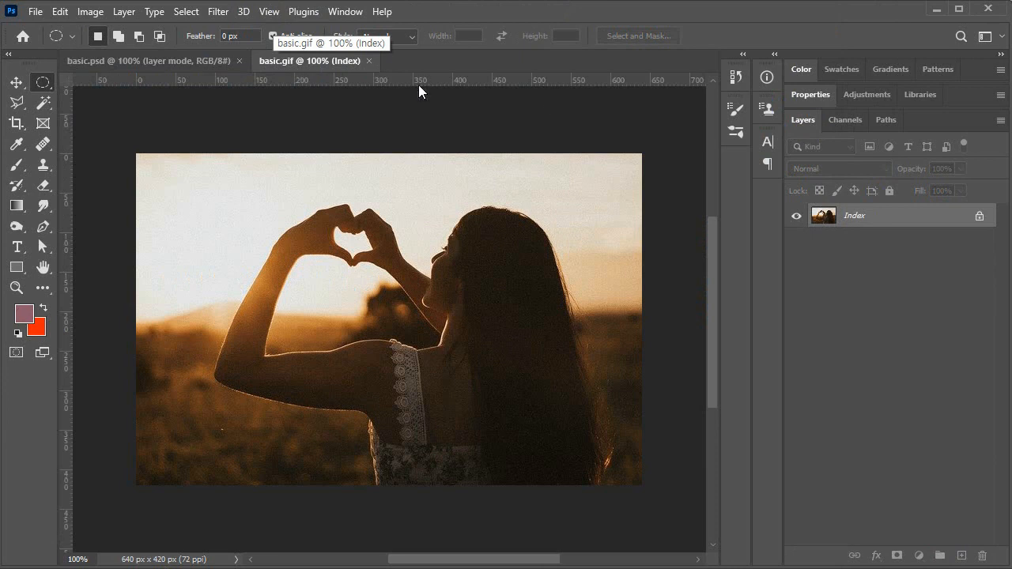
left_click(845, 121)
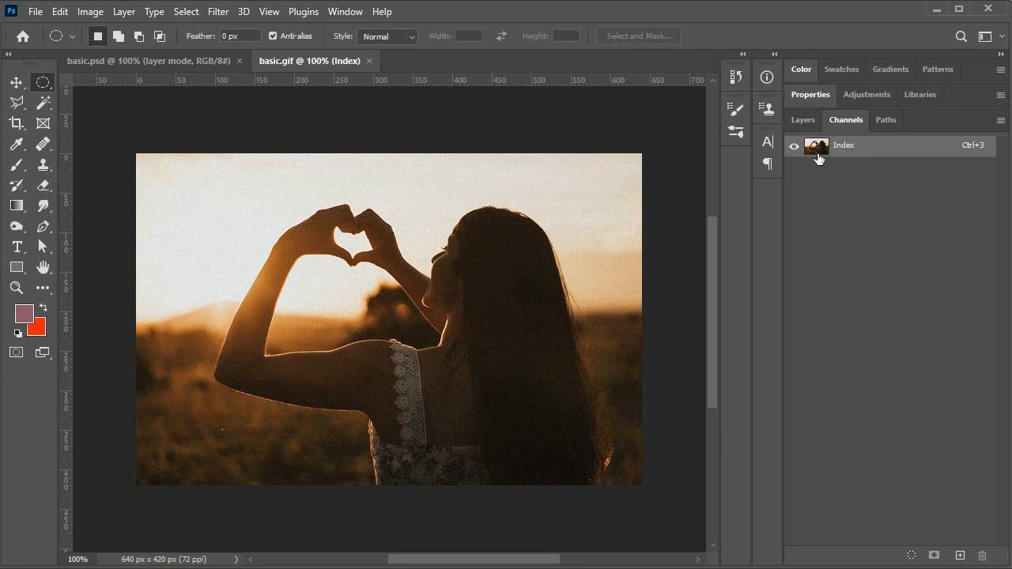
Magnify basic.gif to 600% around the woman's face to examine its pixel and colour quality
left_click(16, 288)
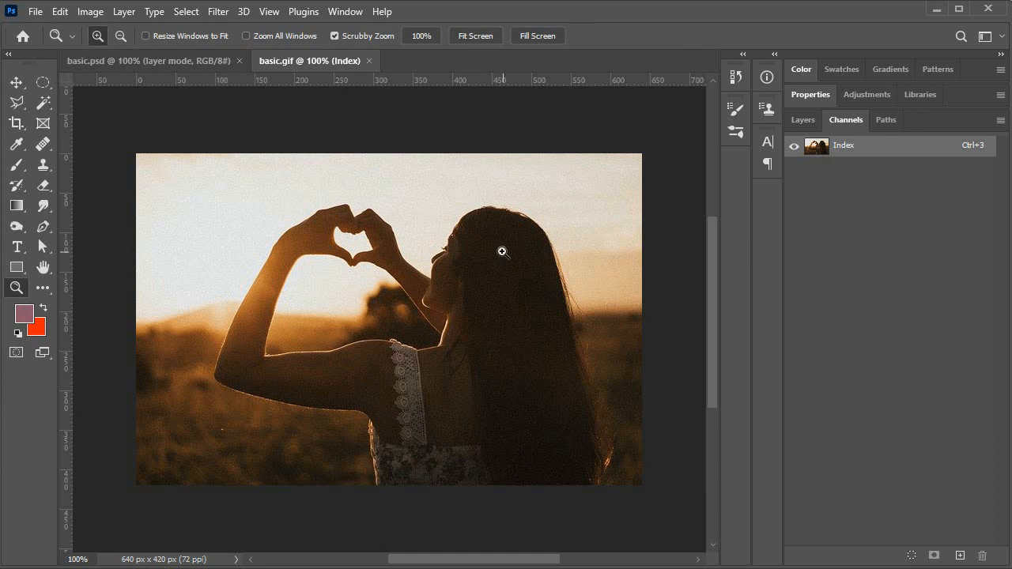
left_click_drag(429, 247, 429, 248)
left_click(429, 246)
left_click(430, 247)
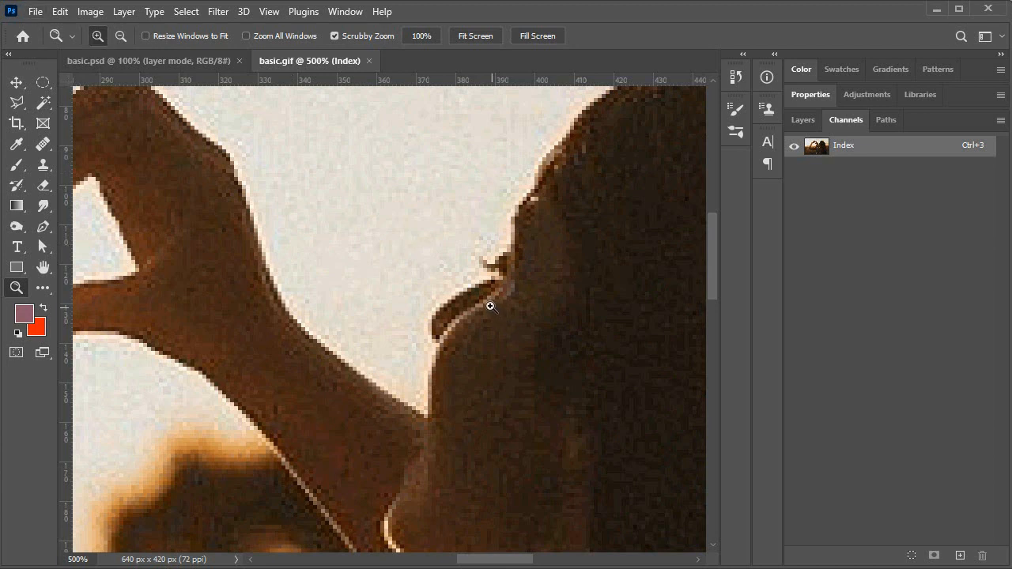
left_click(472, 262)
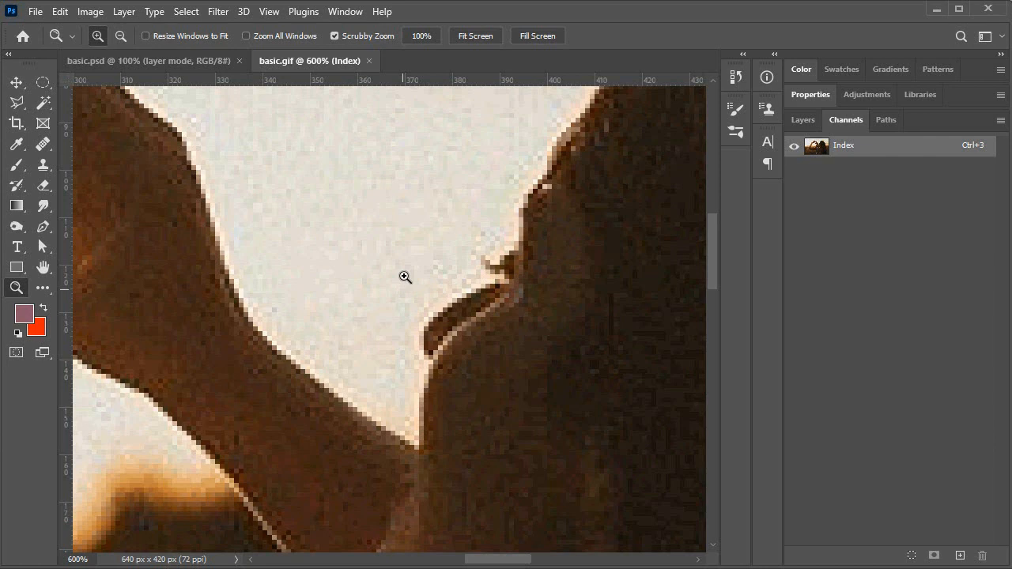
Open basic.jpg from the 13강 folder as its own document and examine the face area at 600%
key("alt+Tab")
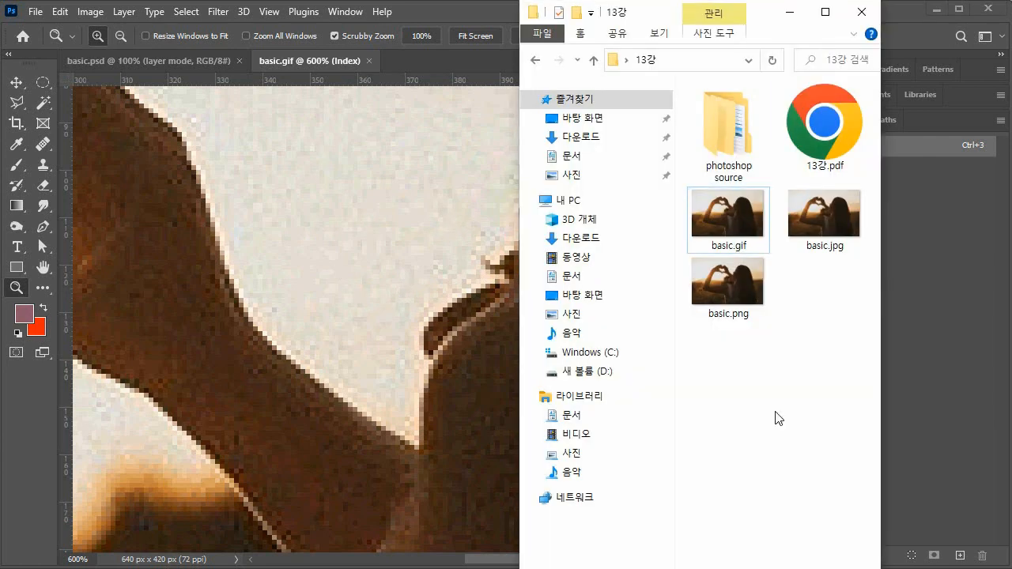
left_click_drag(833, 222, 348, 52)
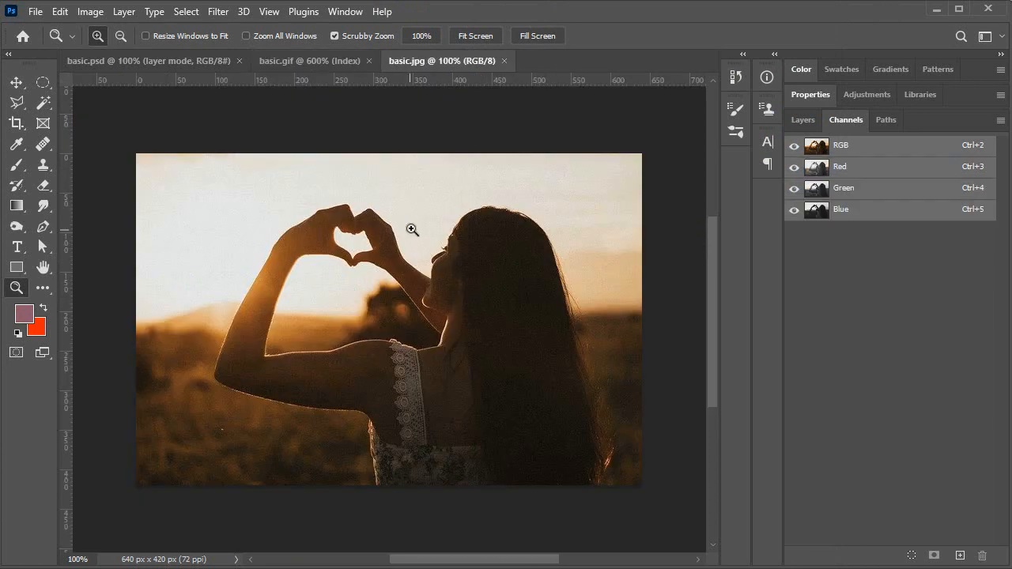
left_click(412, 229)
left_click_drag(465, 262, 465, 262)
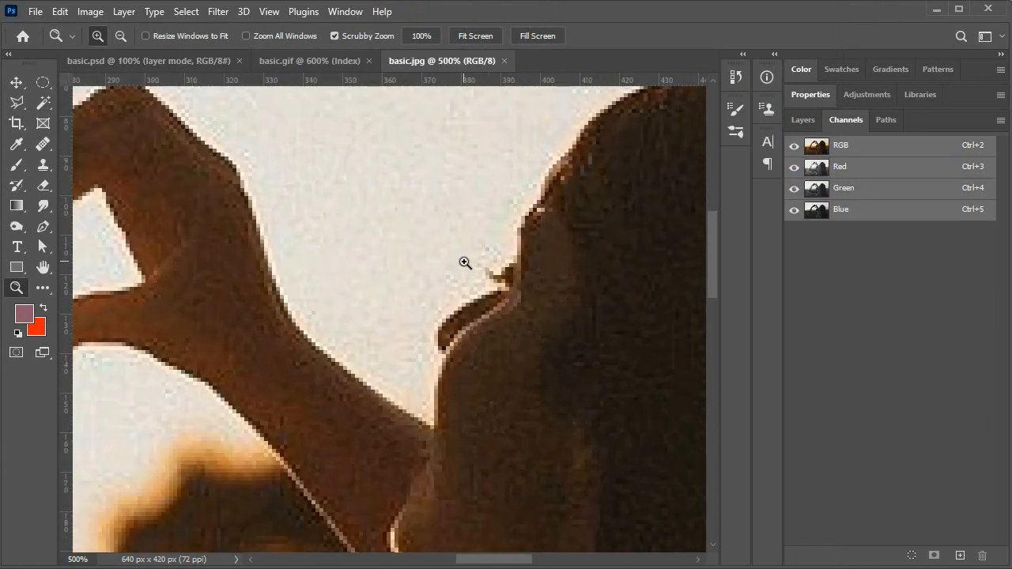
left_click(464, 263)
left_click(465, 263)
scroll(402, 320, "down", 1)
scroll(401, 320, "down", 5)
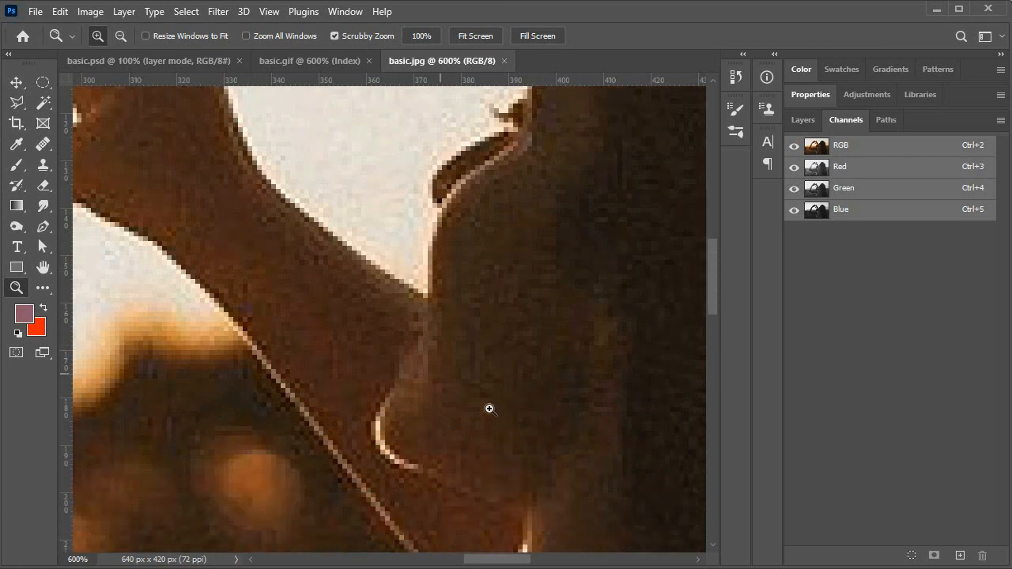
Open basic.png from the 13강 folder as its own document and examine the face and hair at 500%
key("alt+Tab")
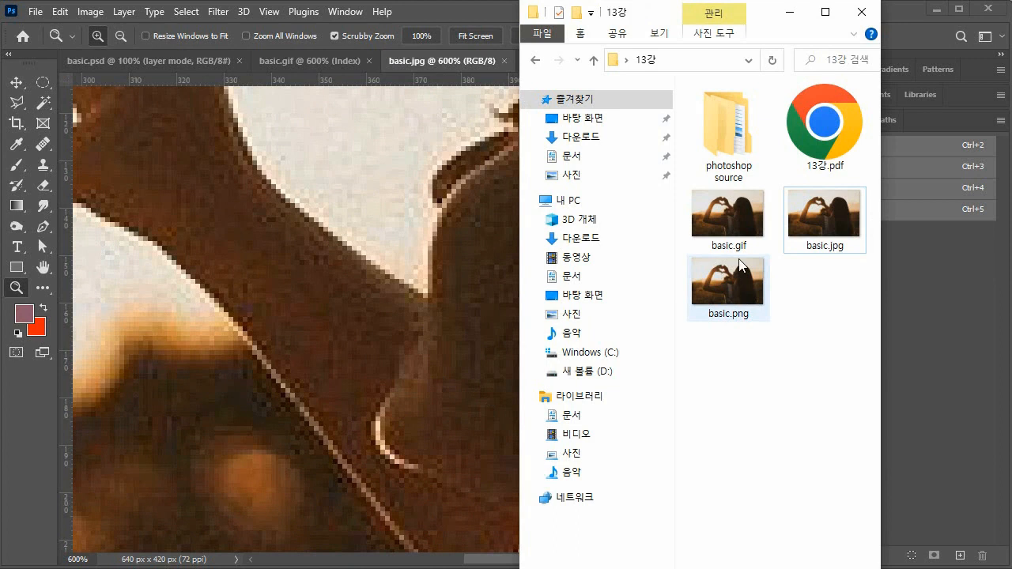
left_click_drag(762, 16, 873, 16)
left_click_drag(842, 279, 562, 61)
left_click(439, 252)
left_click(438, 251)
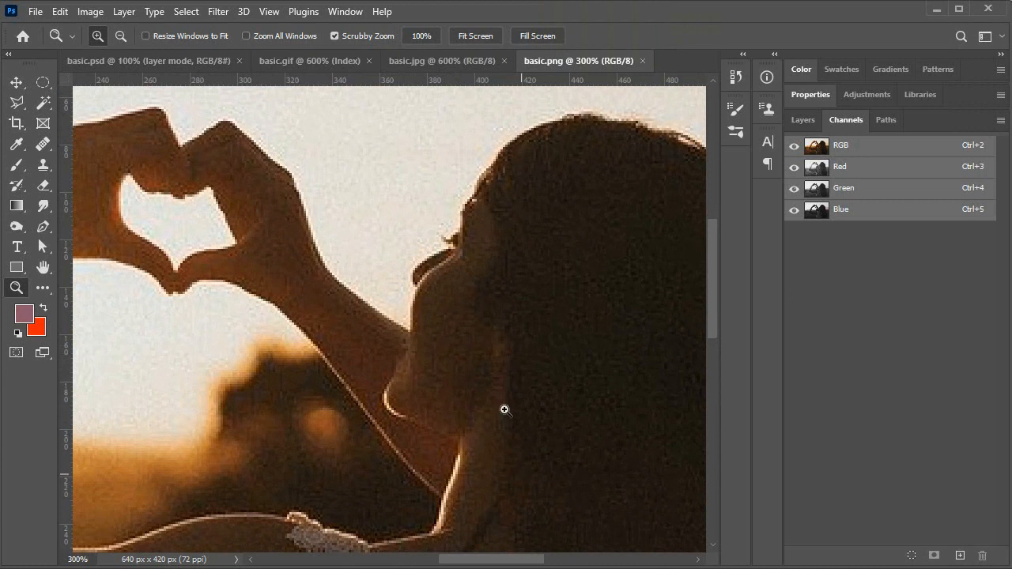
left_click(463, 345)
left_click(463, 345)
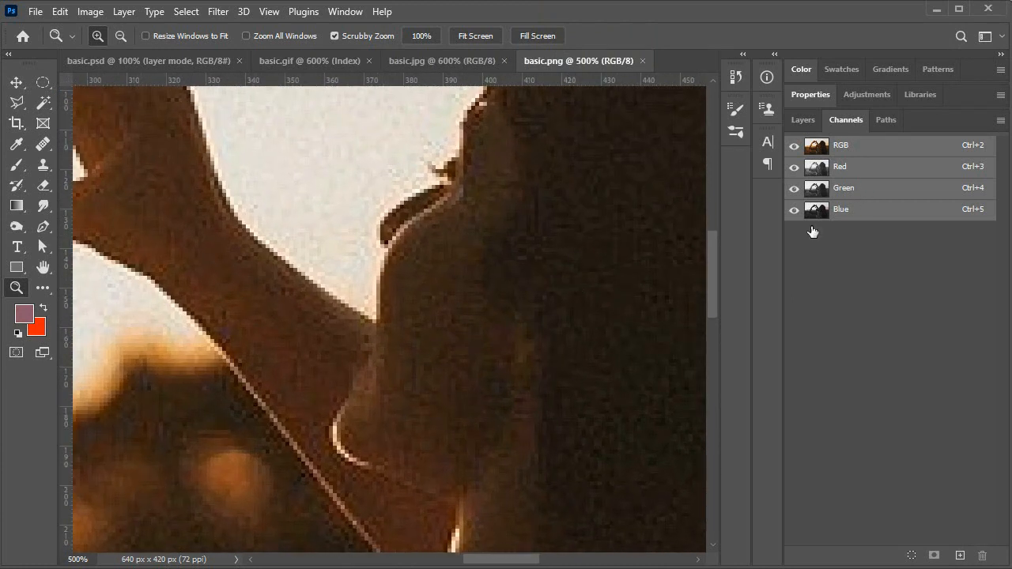
left_click_drag(614, 355, 264, 285)
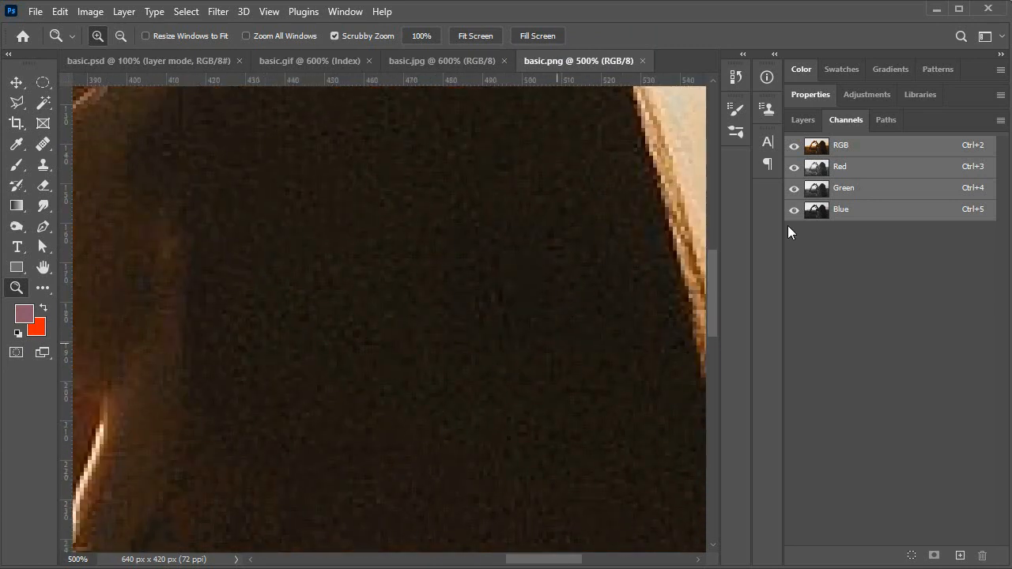
Compare the magnified basic.jpg and basic.png documents, and bring the 13강 folder back up in File Explorer
left_click(428, 63)
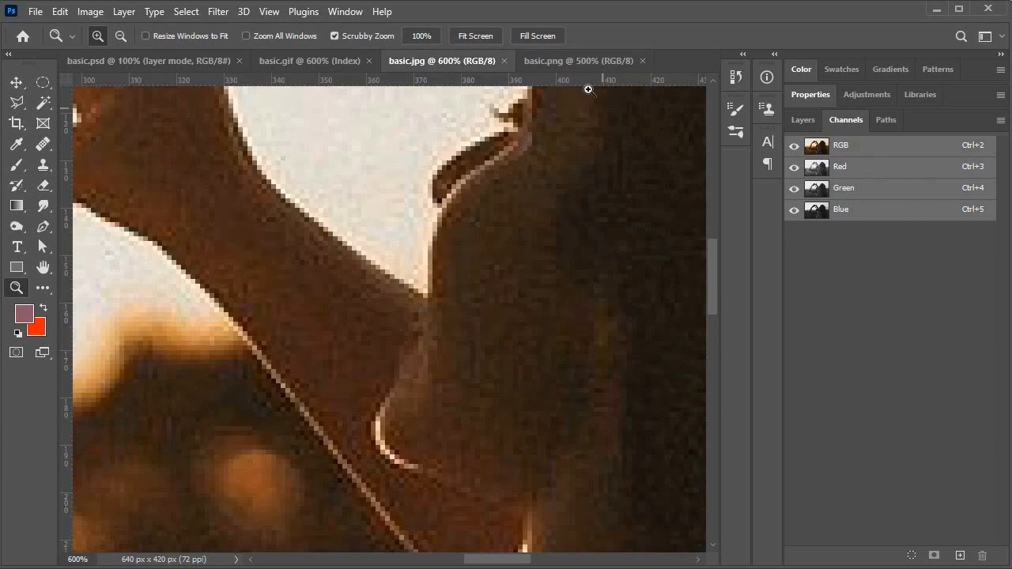
left_click(564, 65)
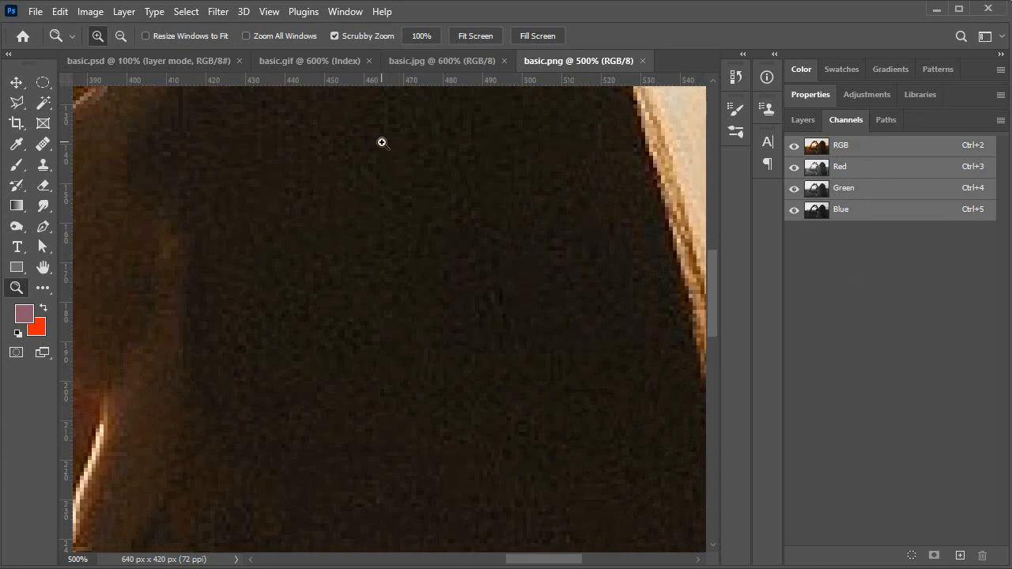
left_click(404, 64)
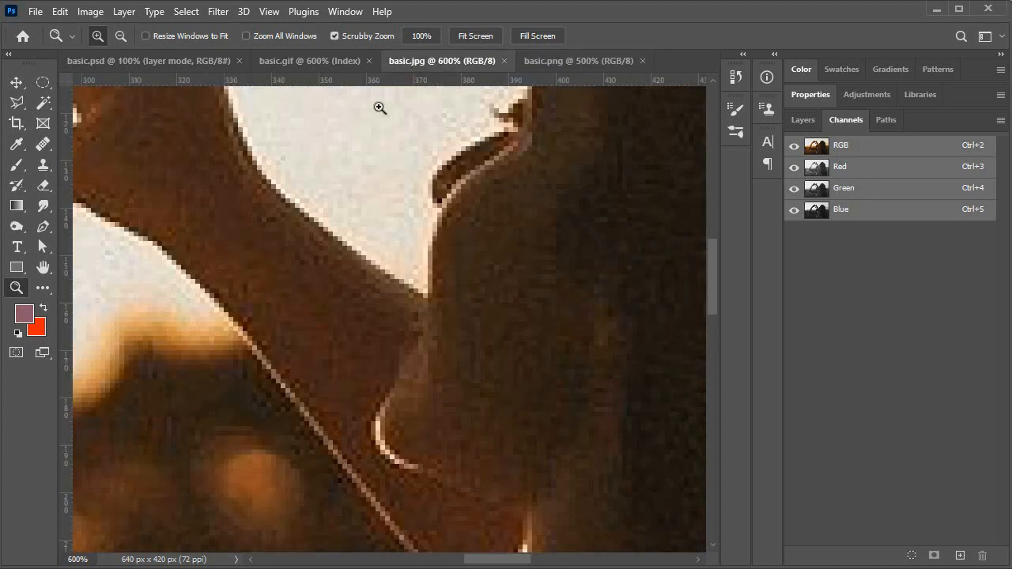
left_click(883, 567)
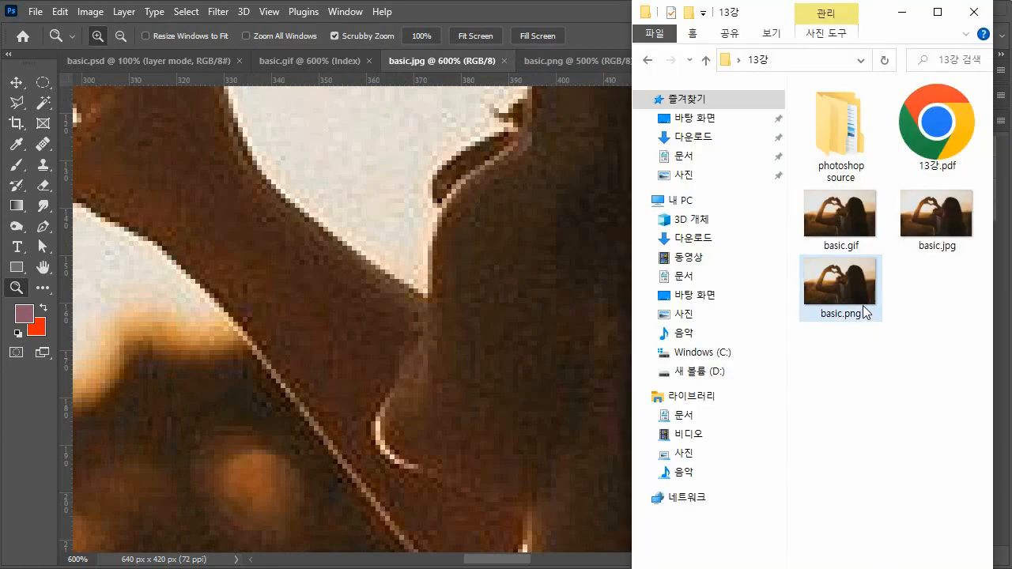
Check the file size in the file properties of basic.jpg in the 13강 folder
left_click(937, 220)
right_click(937, 220)
left_click(960, 225)
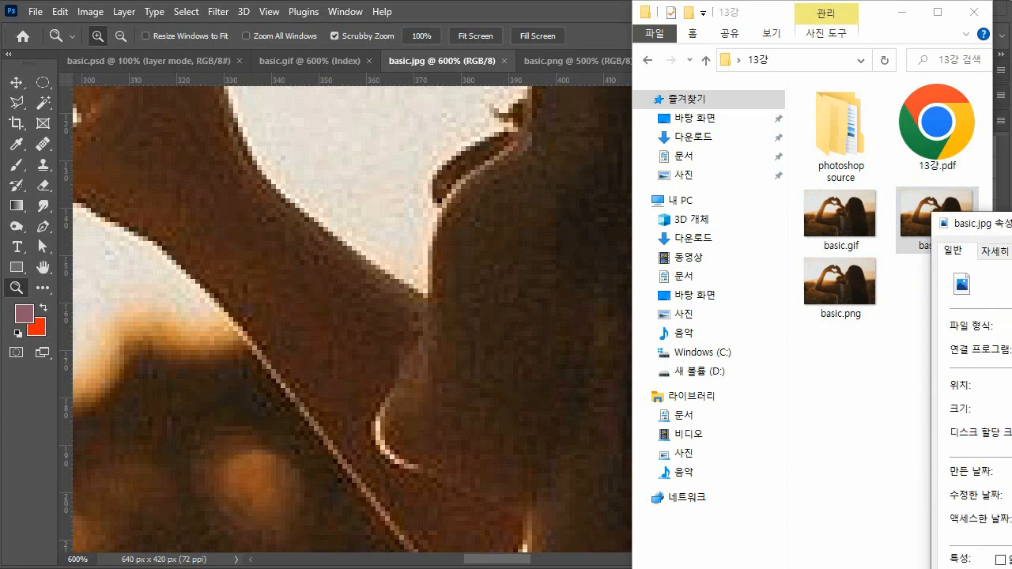
left_click_drag(980, 223, 271, 75)
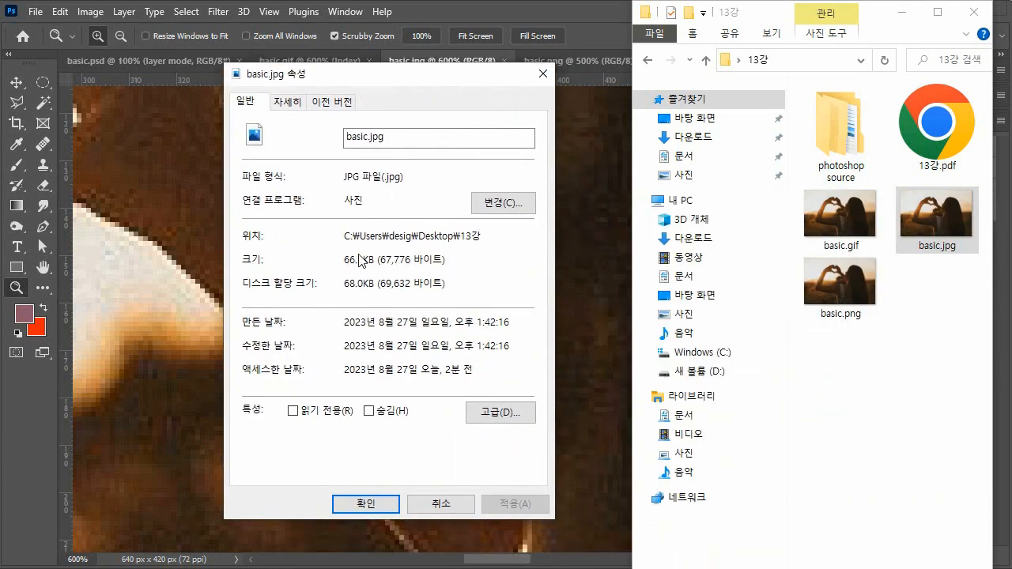
left_click(543, 74)
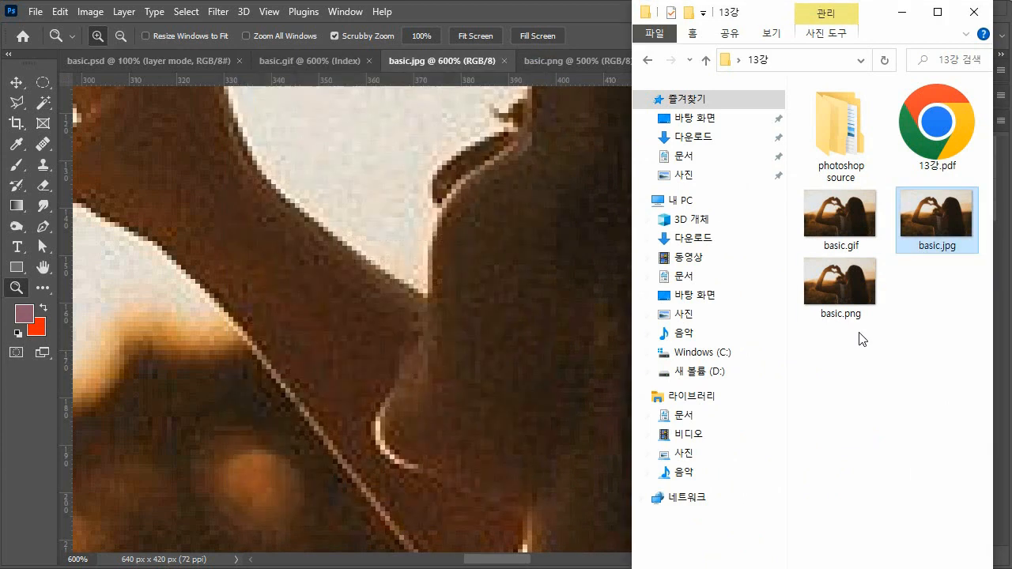
Check the file size in basic.png's properties and compare it with basic.jpg and basic.gif in the 13강 folder
left_click(843, 292)
right_click(842, 292)
key("Escape")
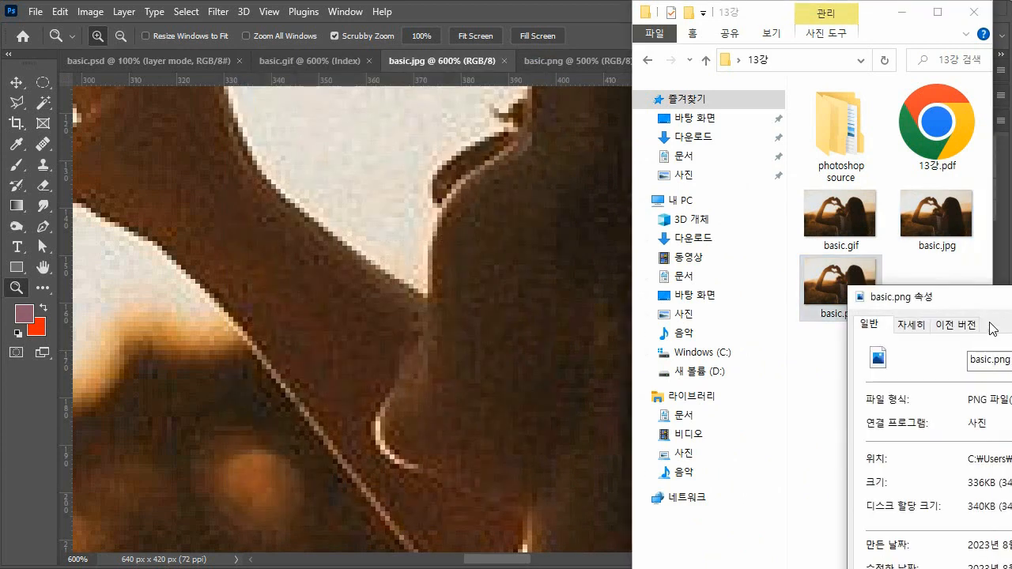
left_click_drag(986, 296, 401, 44)
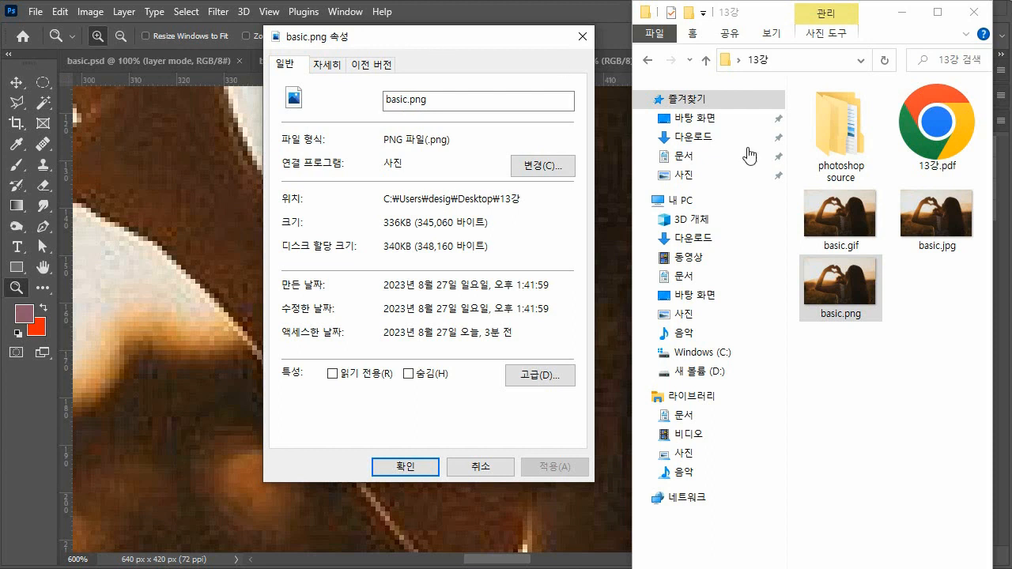
left_click(932, 212)
left_click(840, 283)
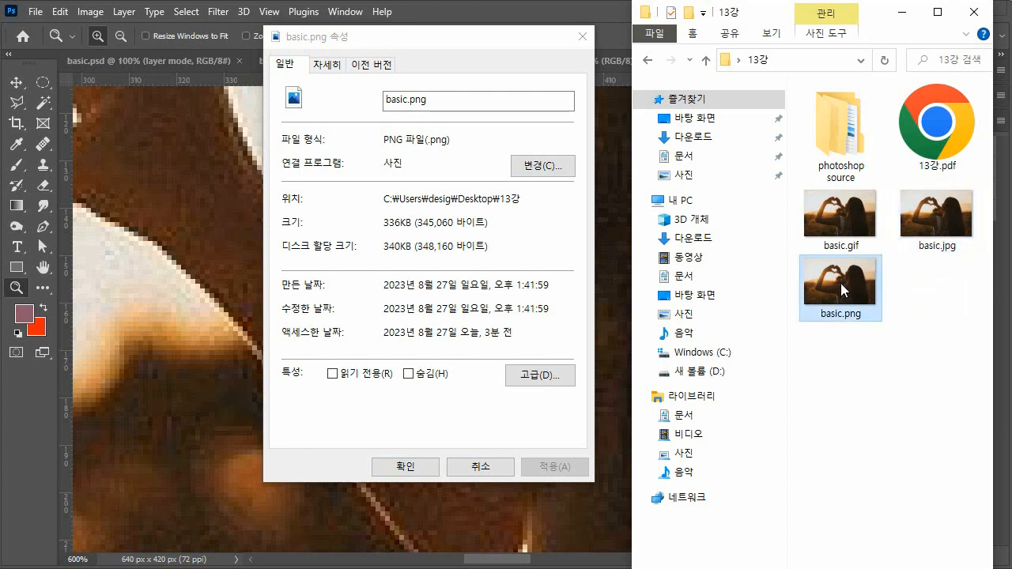
left_click(840, 212)
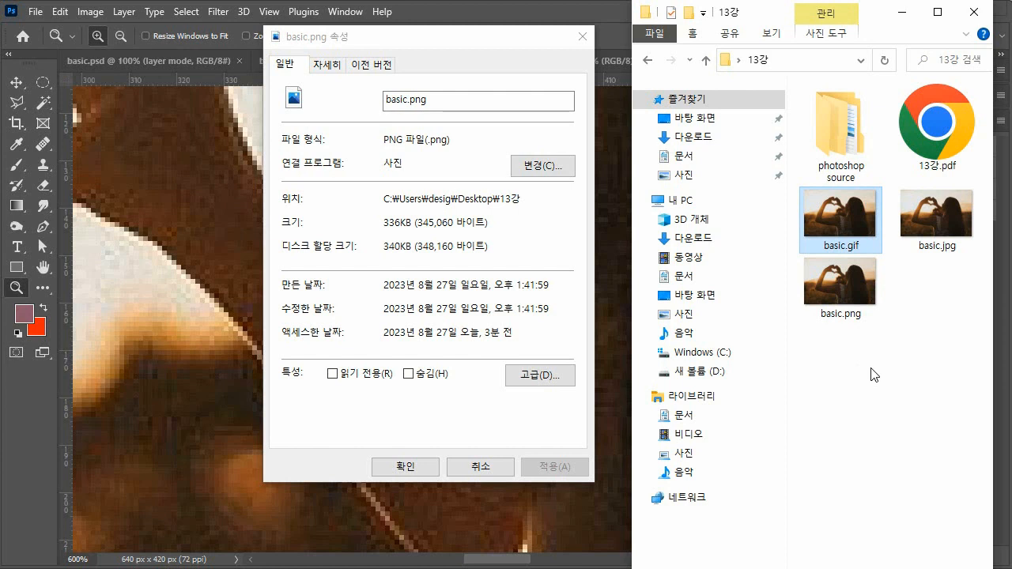
left_click(838, 282)
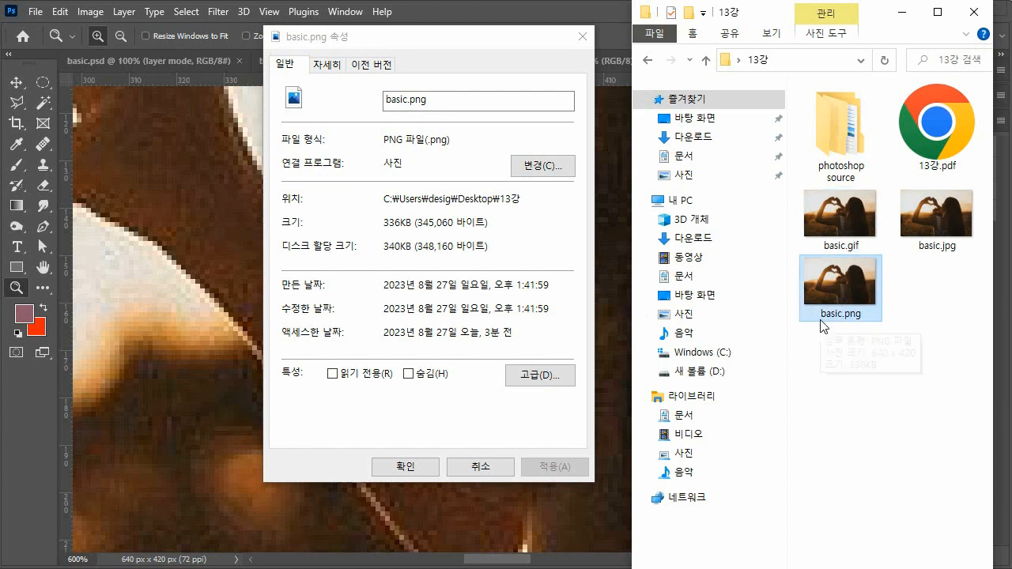
Switch to 13강.pdf in Chrome and read the GIF, SVG and Favicon sections through to the start of section 2 on page 3
key("alt+Tab")
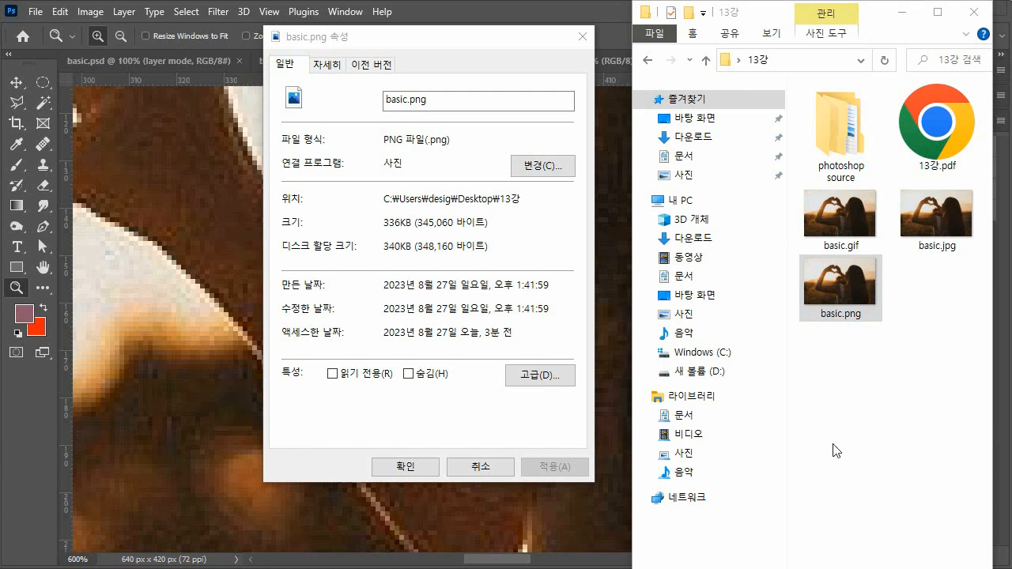
left_click(501, 468)
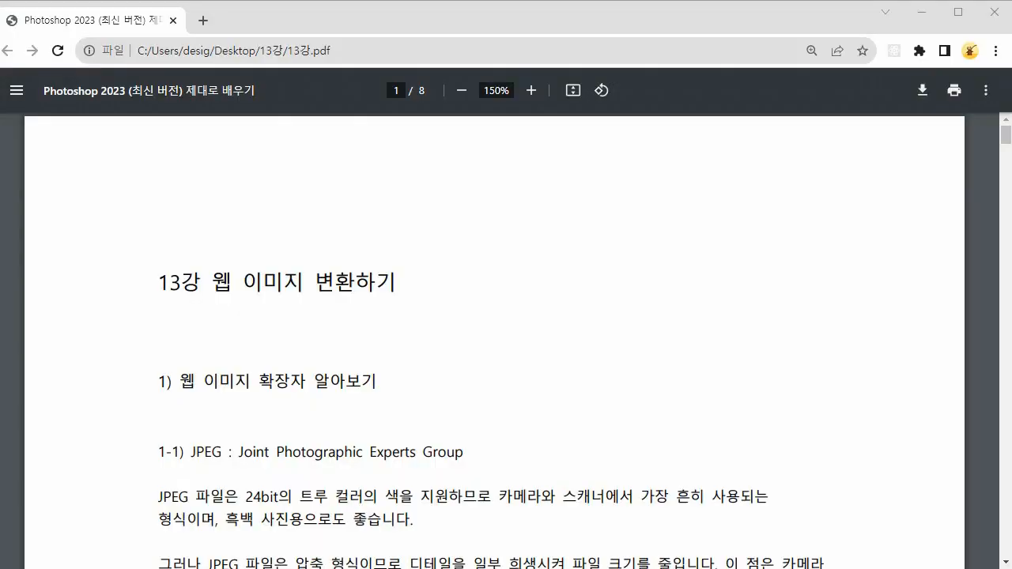
scroll(276, 261, "down", 10)
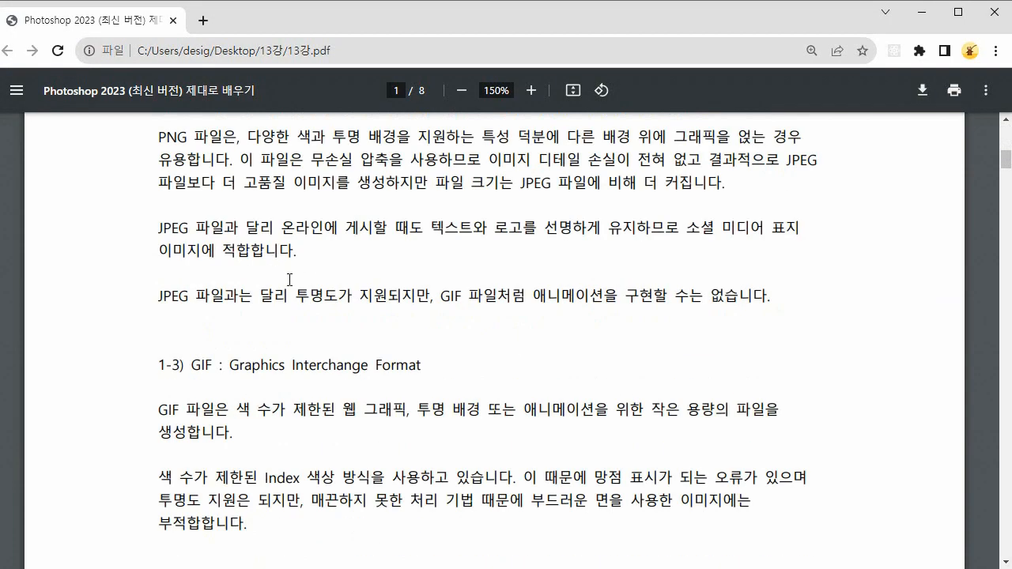
scroll(291, 286, "down", 3)
scroll(291, 286, "up", 2)
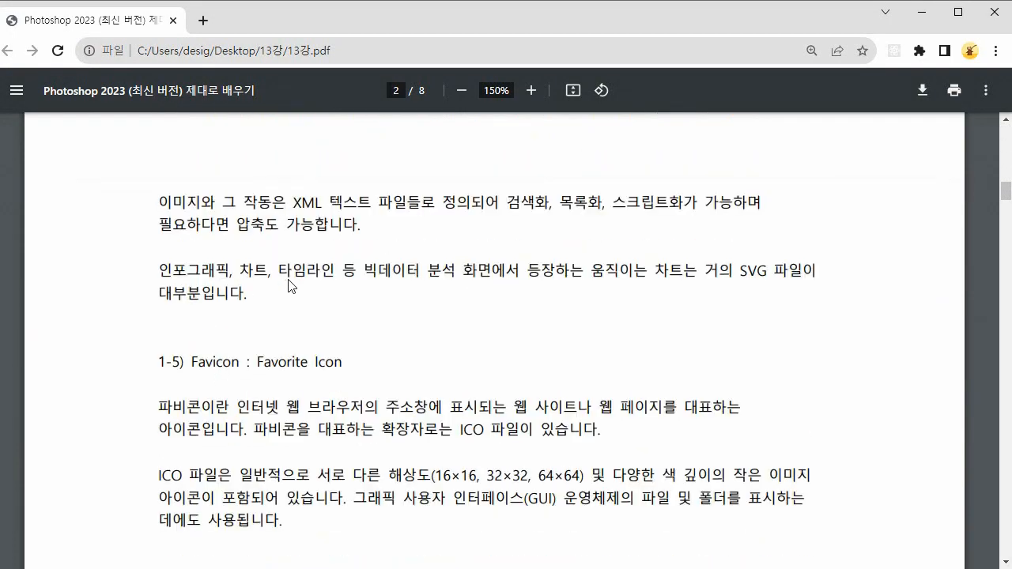
scroll(291, 286, "up", 8)
scroll(291, 286, "down", 3)
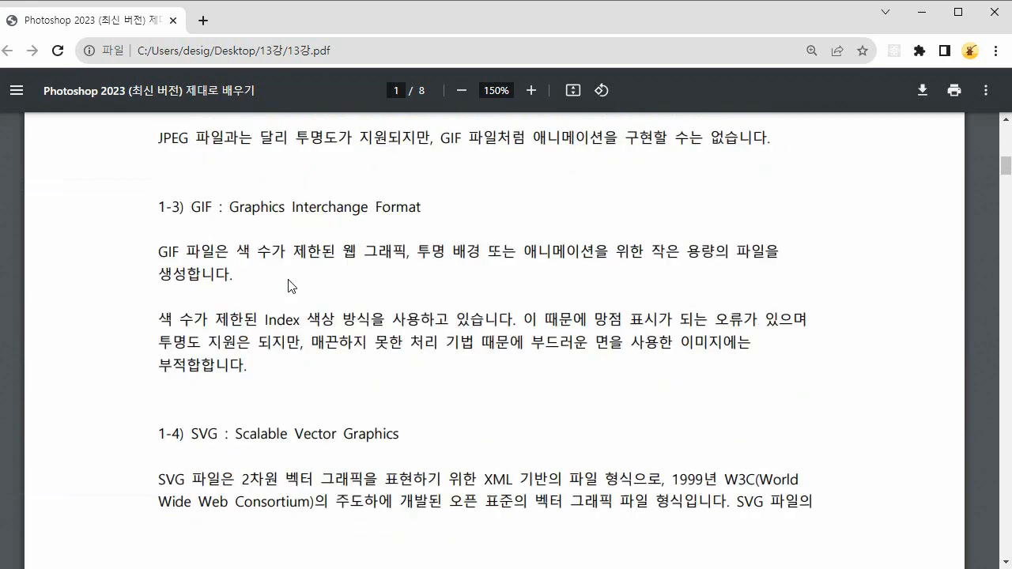
scroll(290, 286, "down", 2)
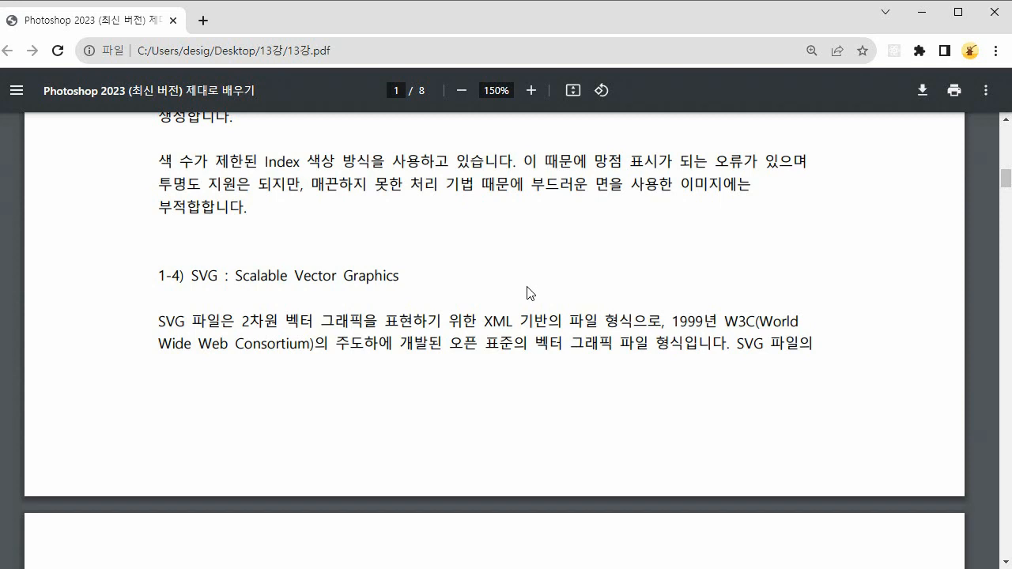
scroll(530, 293, "down", 4)
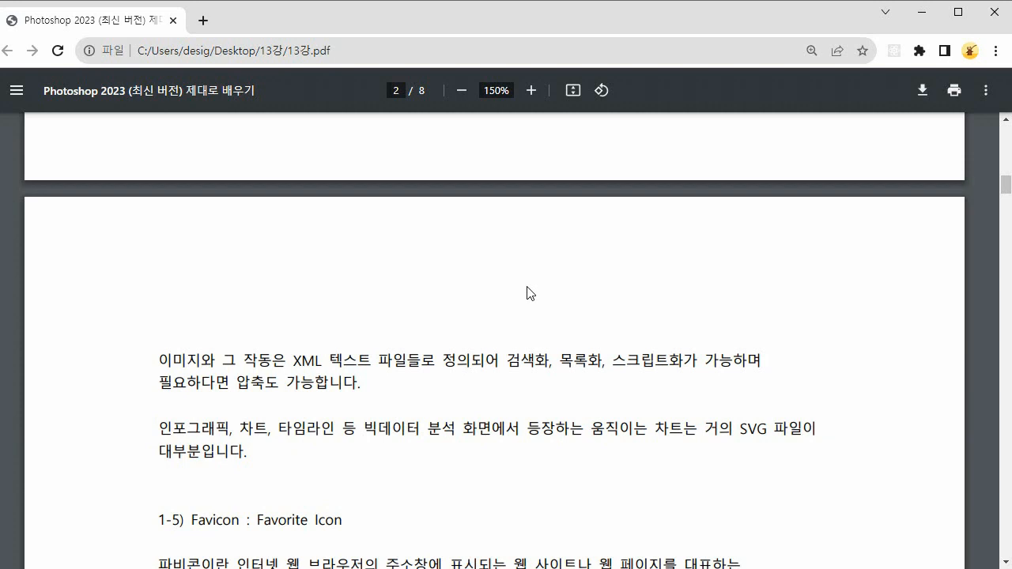
scroll(527, 287, "down", 2)
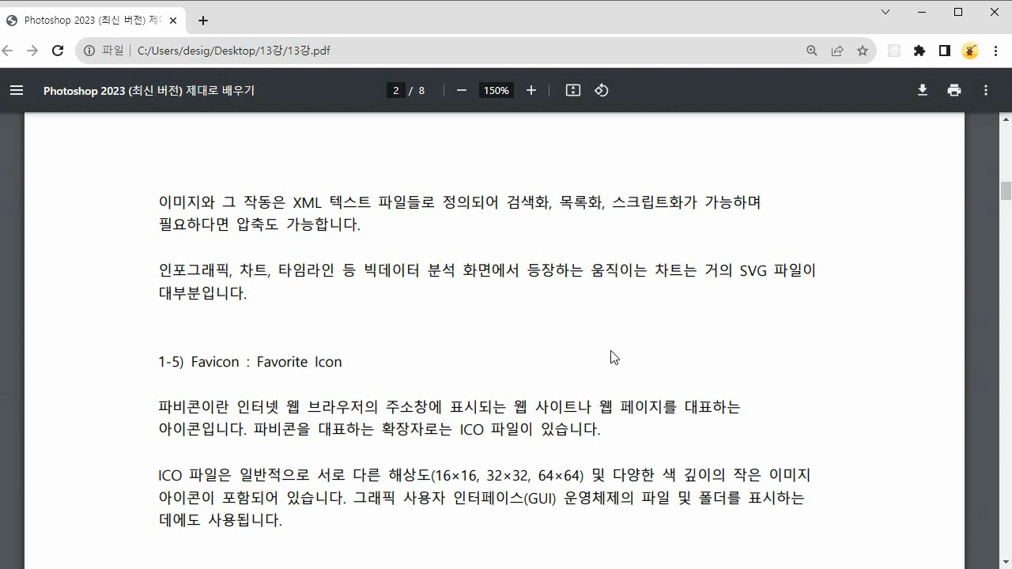
scroll(817, 412, "down", 10)
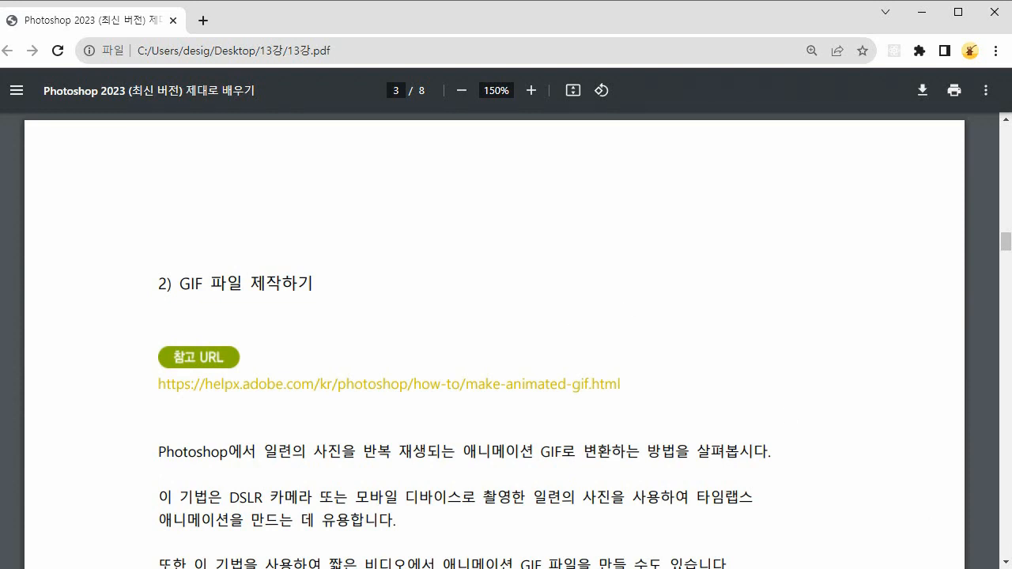
Bring the 13강 folder up in File Explorer and select basic.gif
key("alt+Tab")
left_click(899, 350)
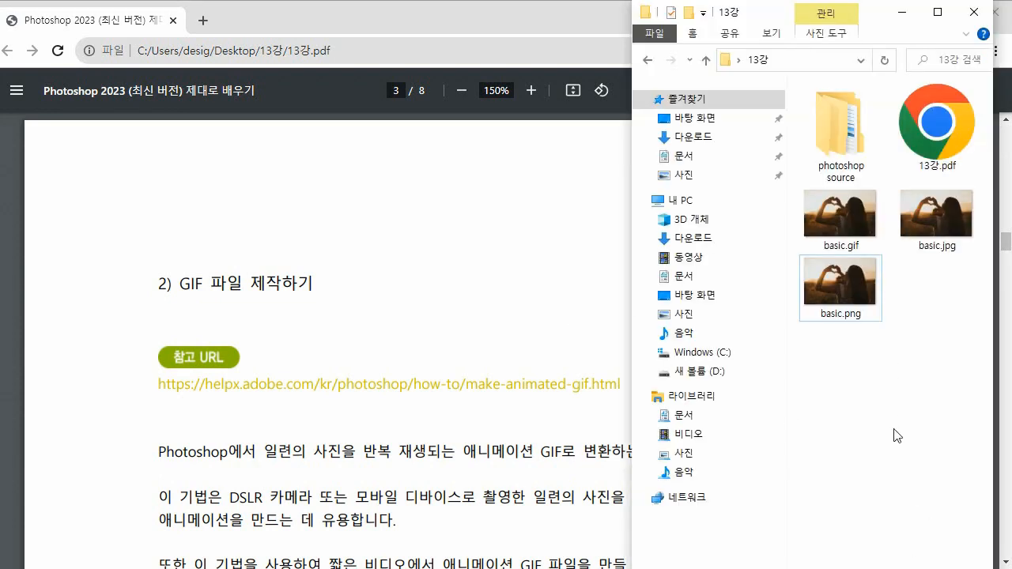
left_click(830, 212)
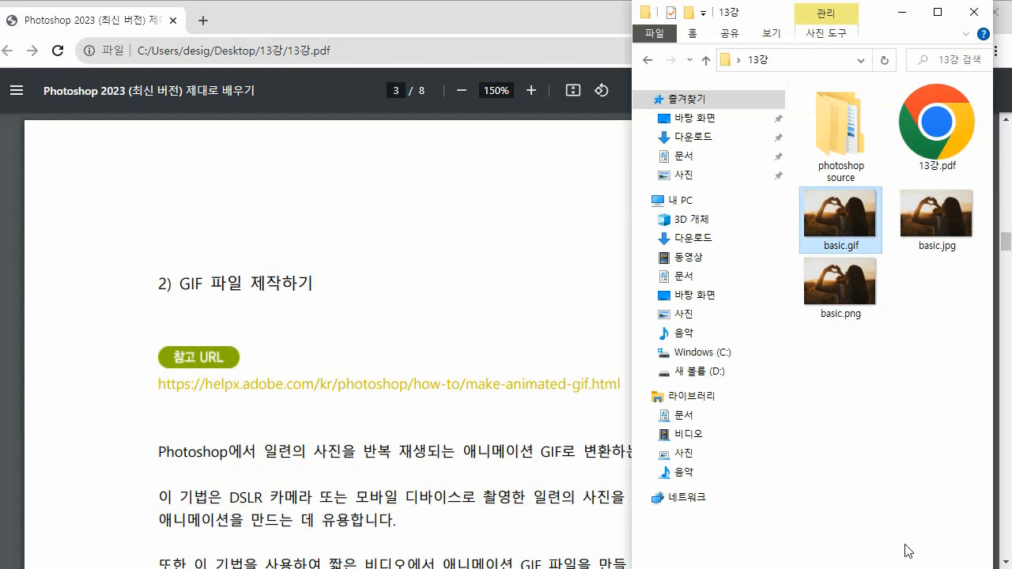
Return to Photoshop, fit basic.jpg to the window, and display the layers of basic.psd
key("alt+Tab")
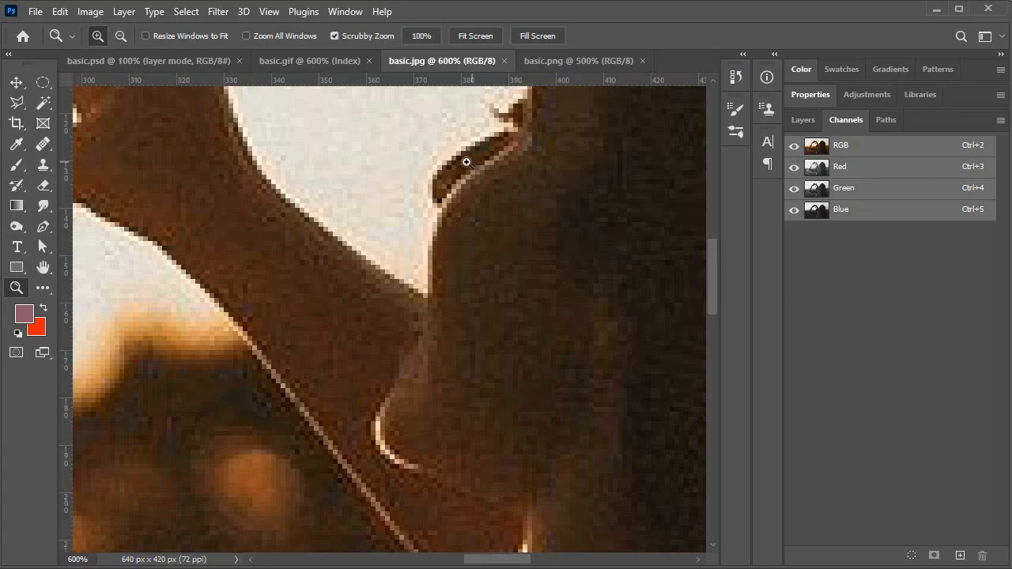
double_click(45, 271)
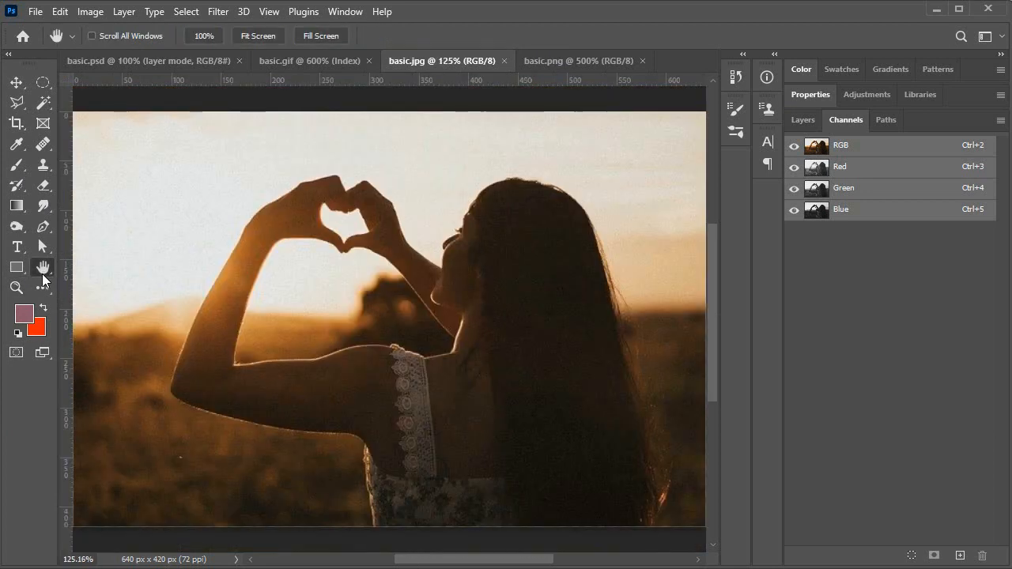
left_click(282, 62)
left_click(143, 60)
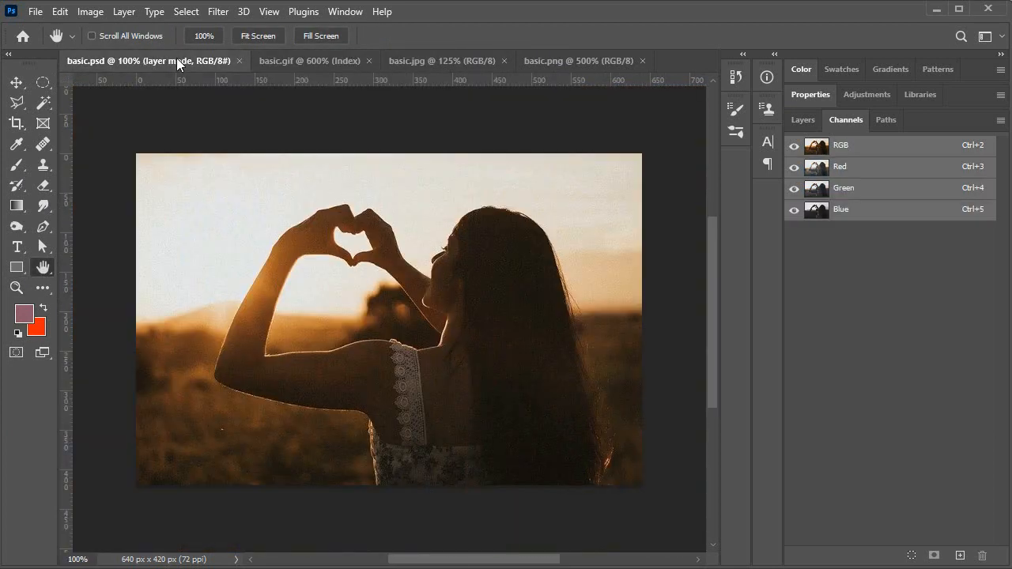
left_click(804, 122)
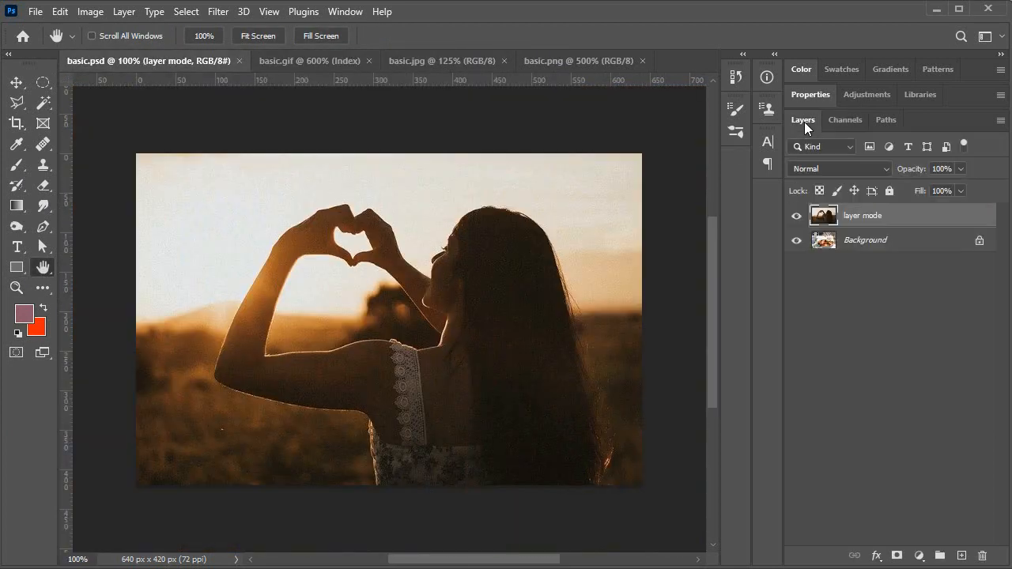
Mask the "layer mode" layer with a circular selection about 330 px across around the hands and face, and hide the Background layer
left_click(43, 82)
left_click_drag(292, 173, 551, 434)
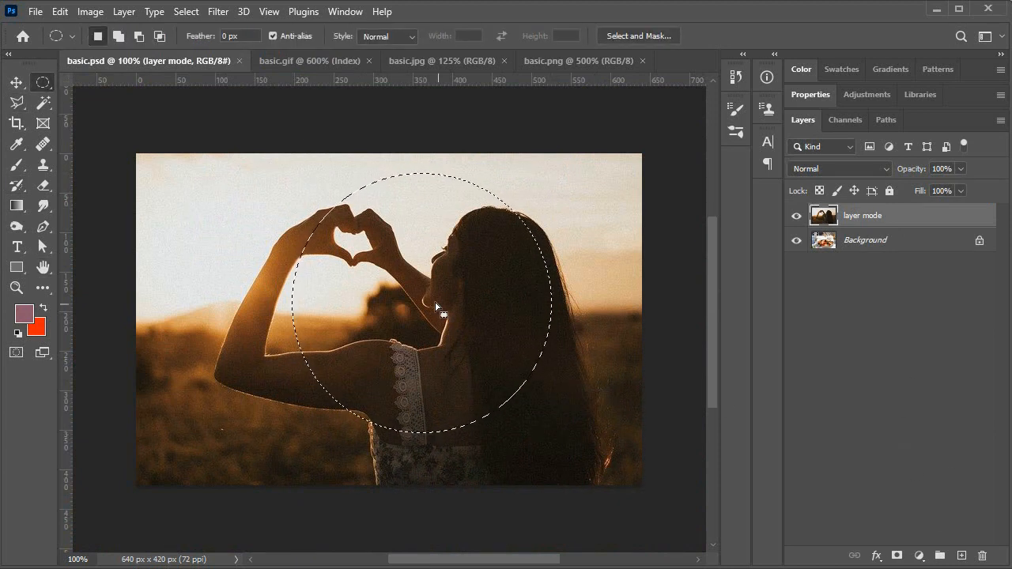
left_click_drag(426, 308, 411, 324)
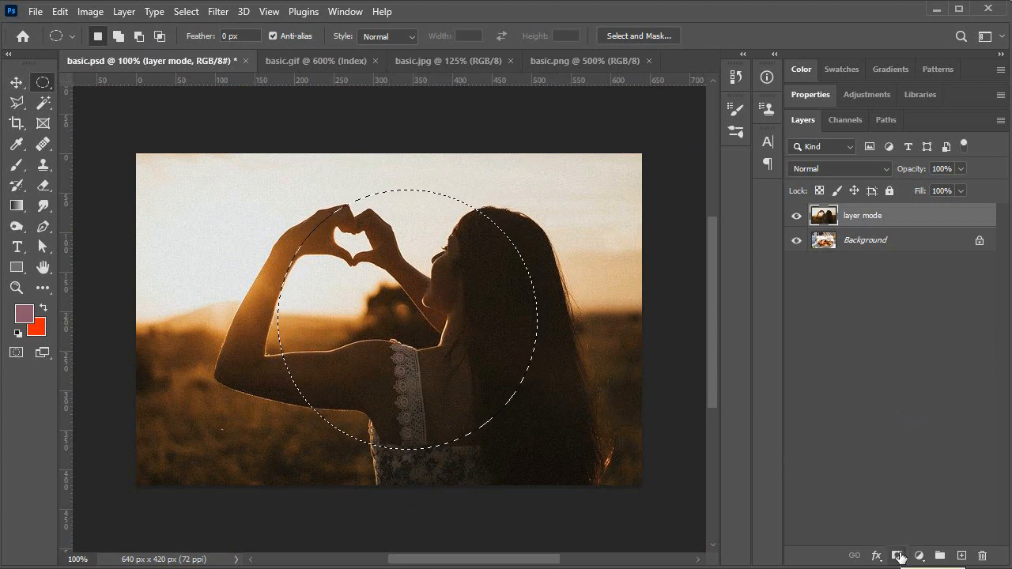
left_click(898, 556)
left_click(796, 240)
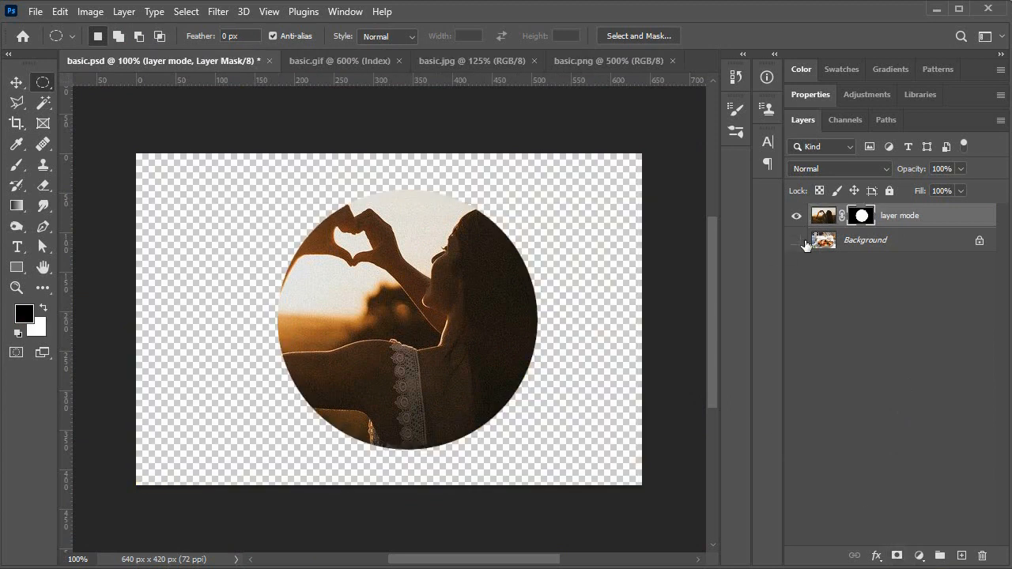
Export the masked basic.psd as a 640 x 420 px GIF to the 13강 folder, replacing the existing basic.gif
left_click(35, 12)
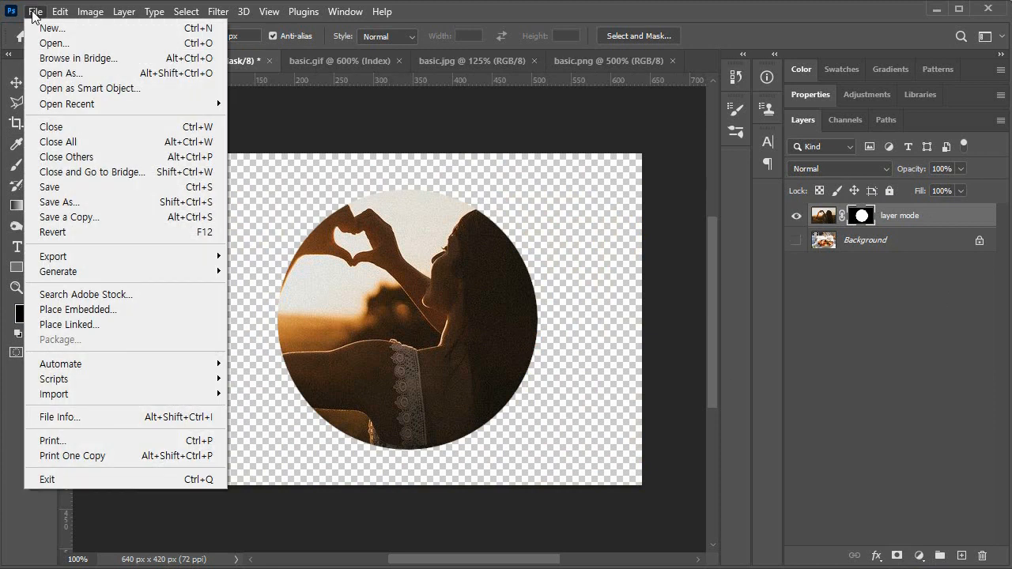
mouse_move(213, 256)
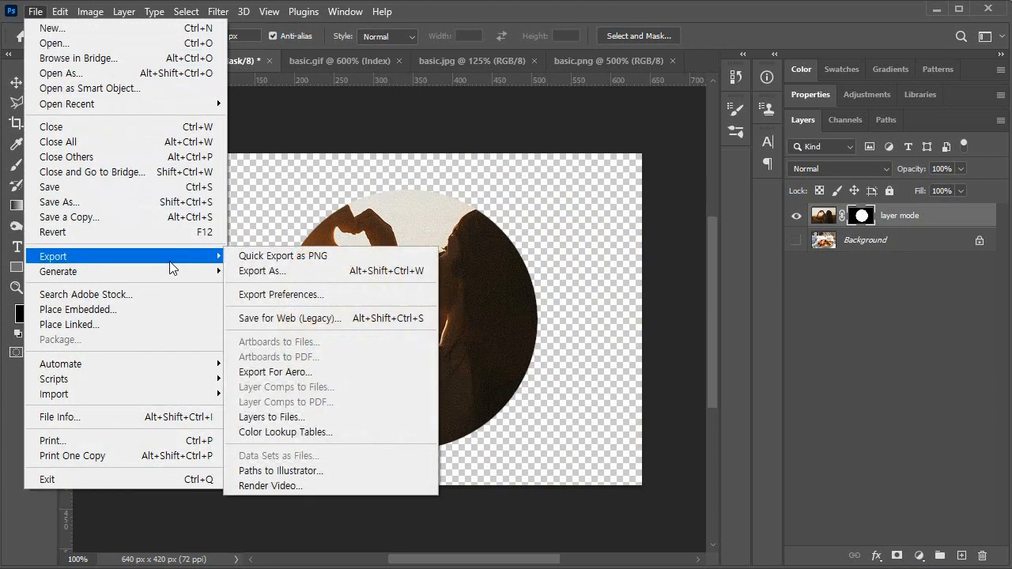
left_click(395, 272)
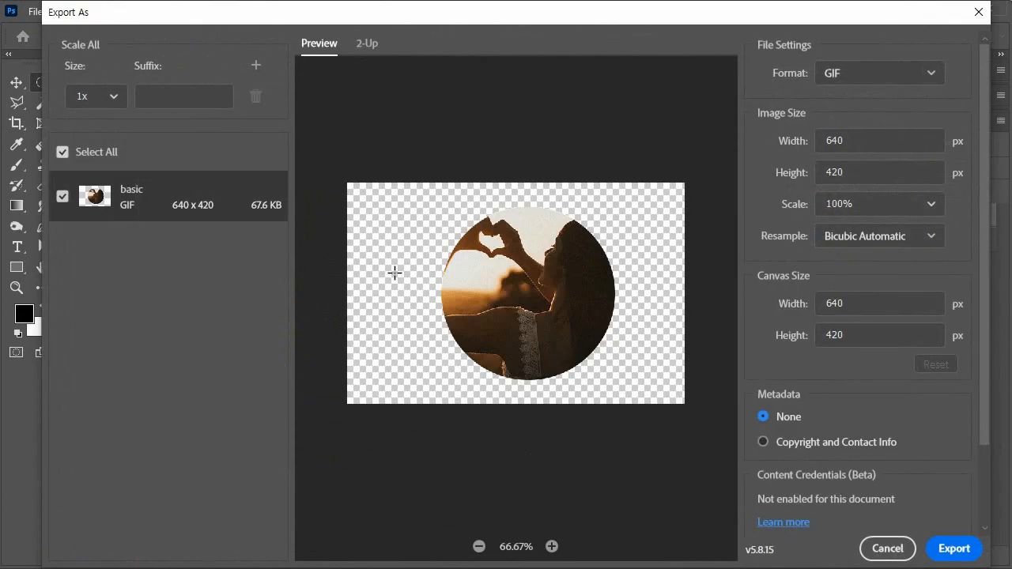
left_click(952, 550)
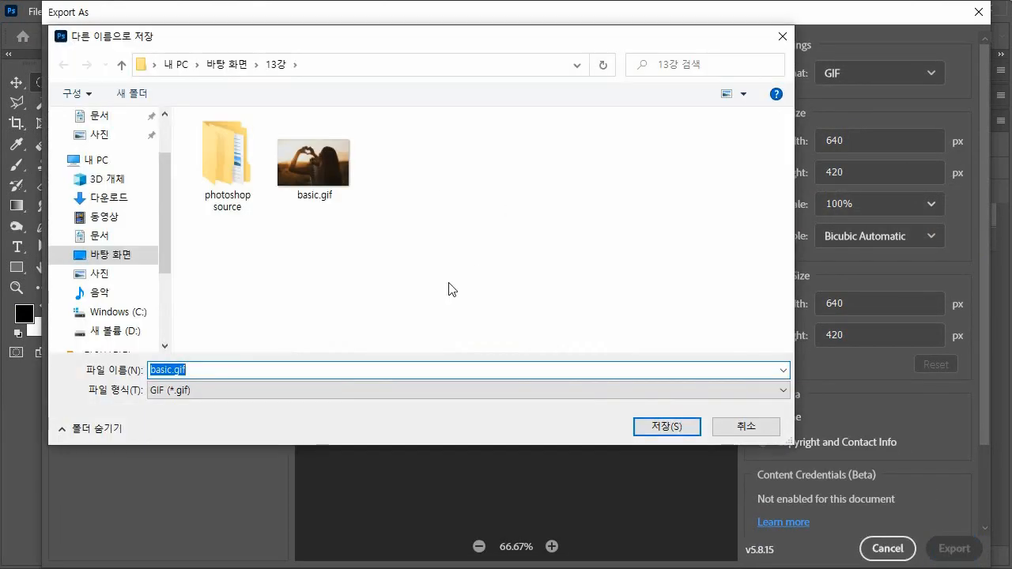
left_click(667, 427)
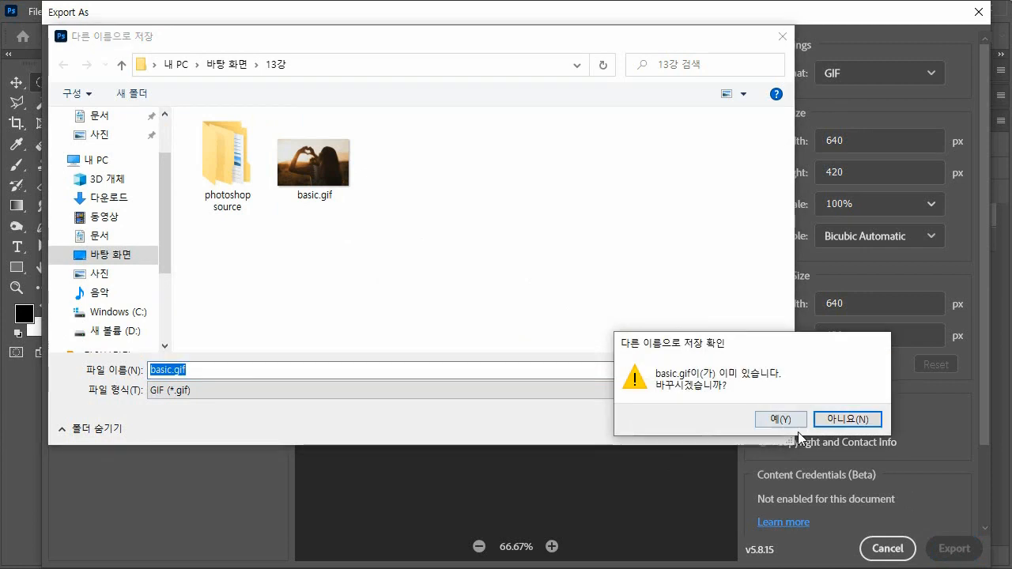
left_click(787, 419)
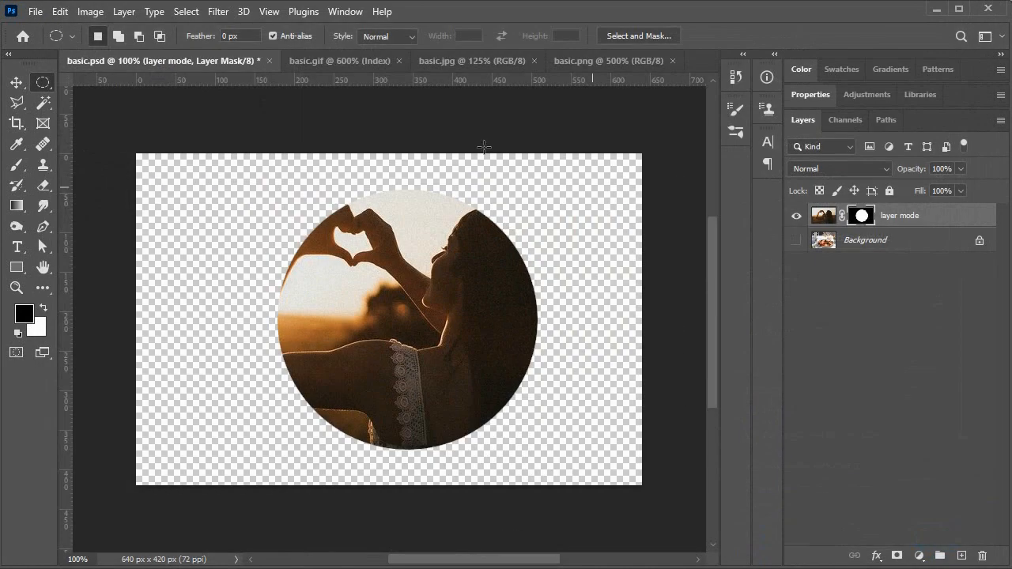
Export the masked basic.psd as a 640 x 420 px JPG at quality 6 to the 13강 folder, replacing the existing basic.jpg
left_click(36, 12)
mouse_move(127, 258)
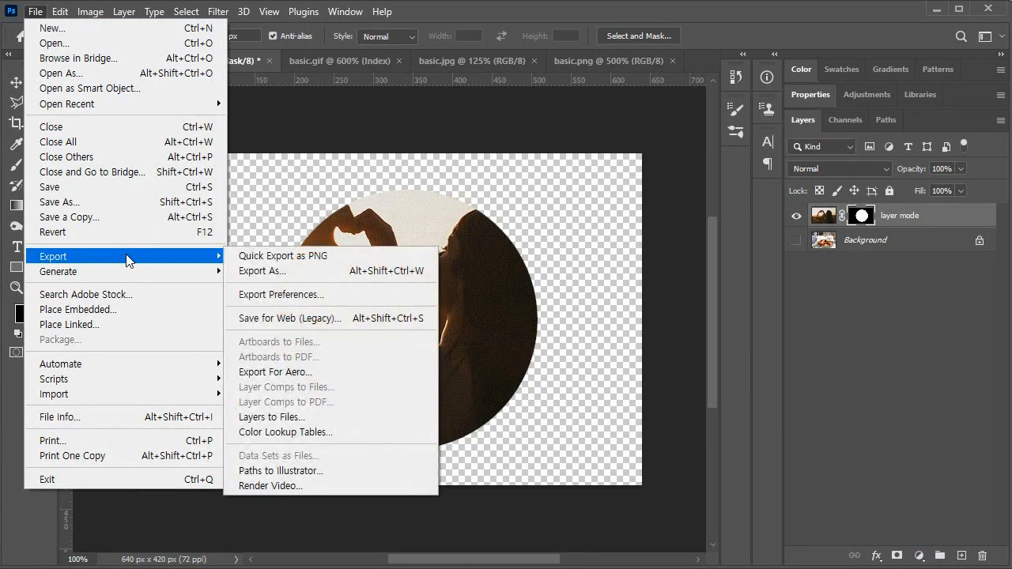
left_click(332, 273)
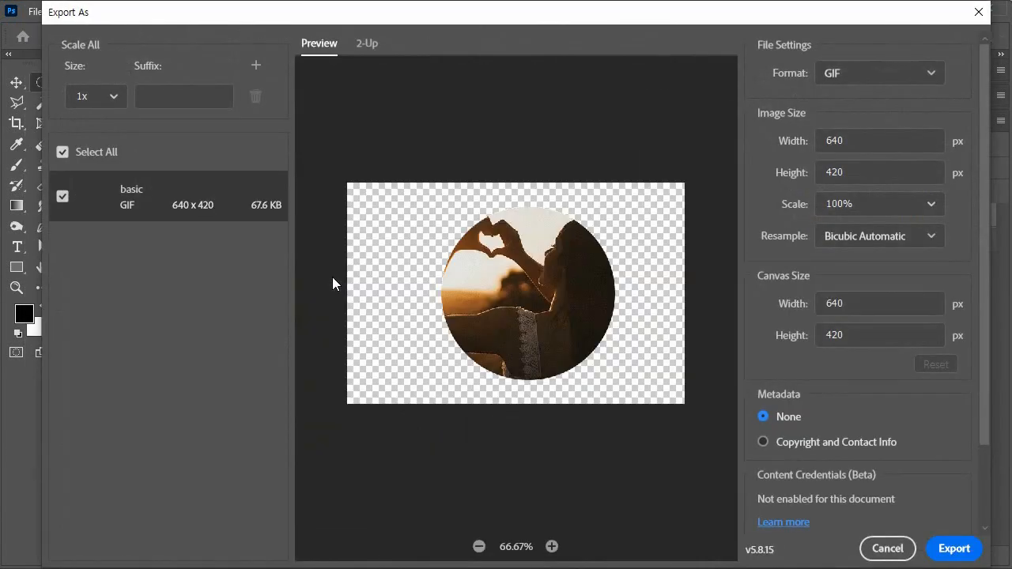
left_click(949, 548)
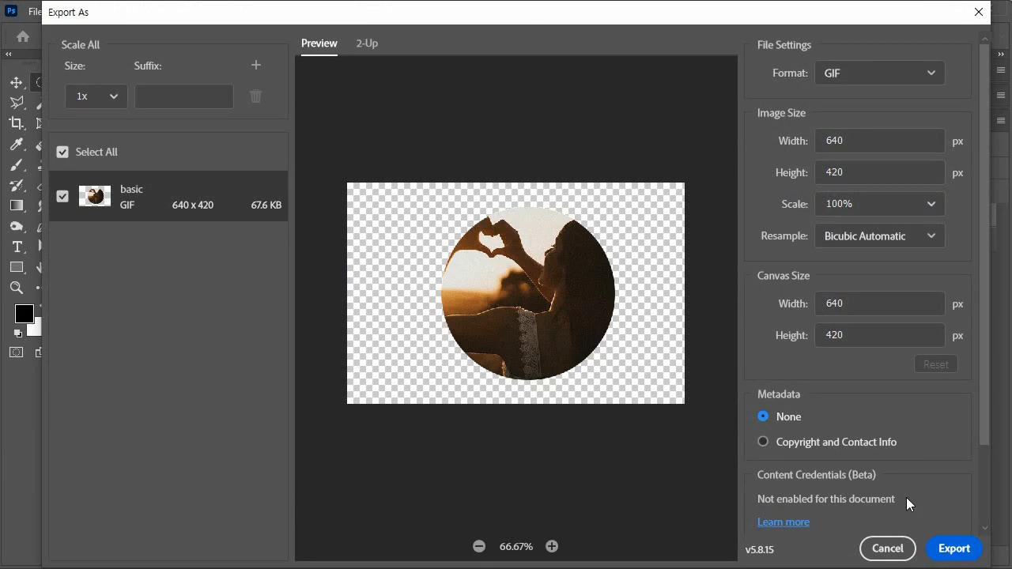
left_click(747, 426)
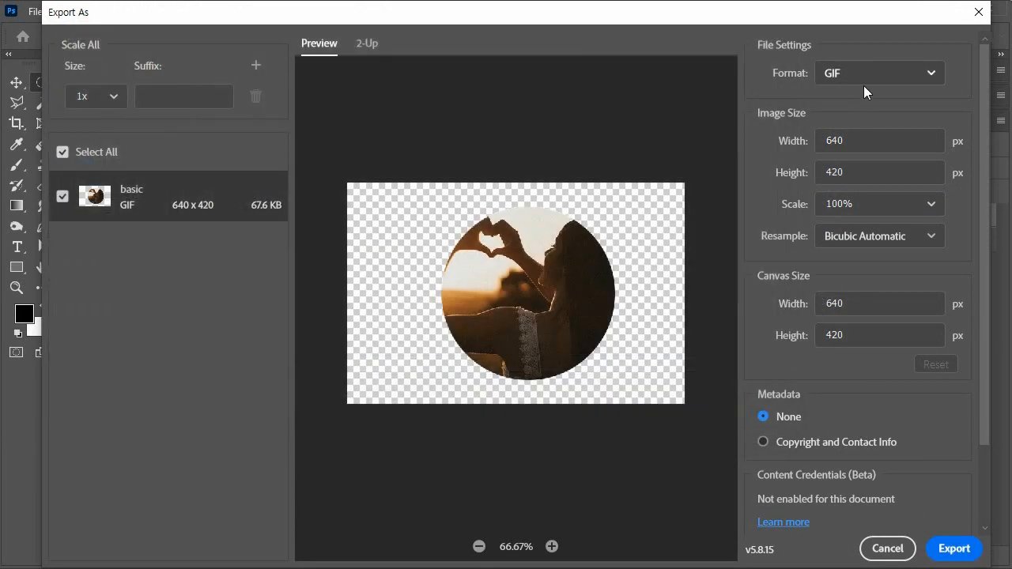
left_click(863, 79)
left_click(869, 128)
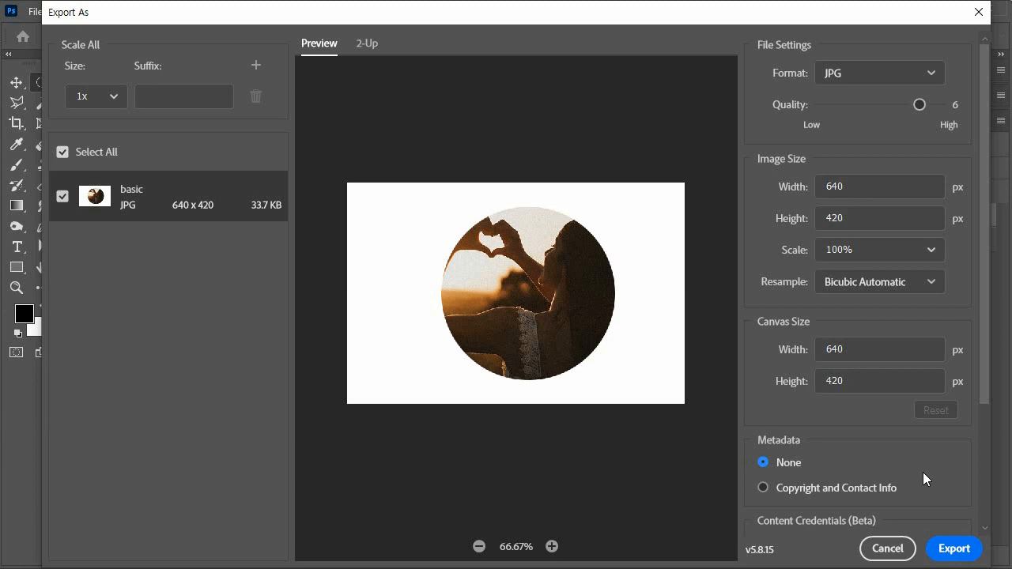
left_click(951, 546)
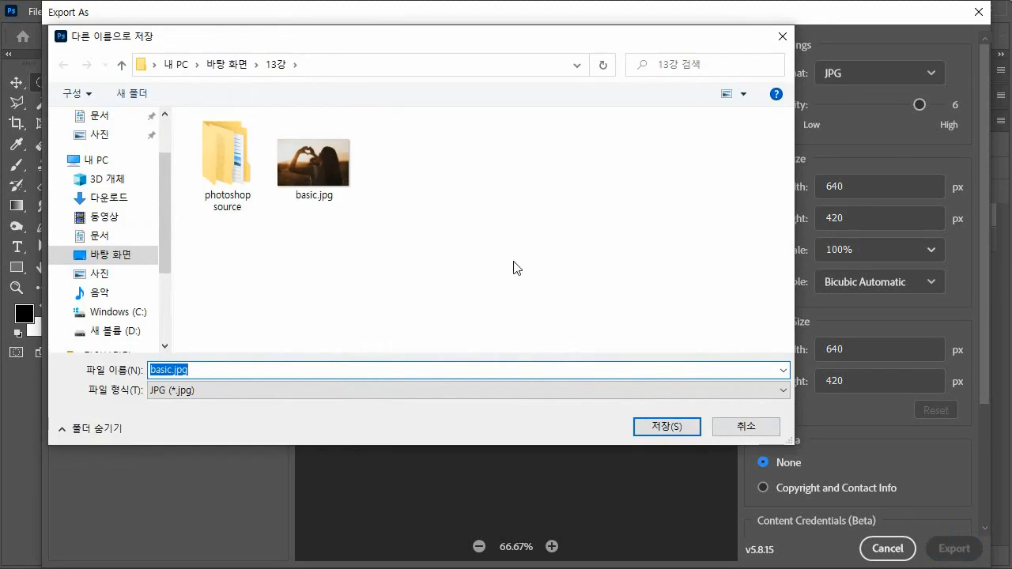
left_click(665, 427)
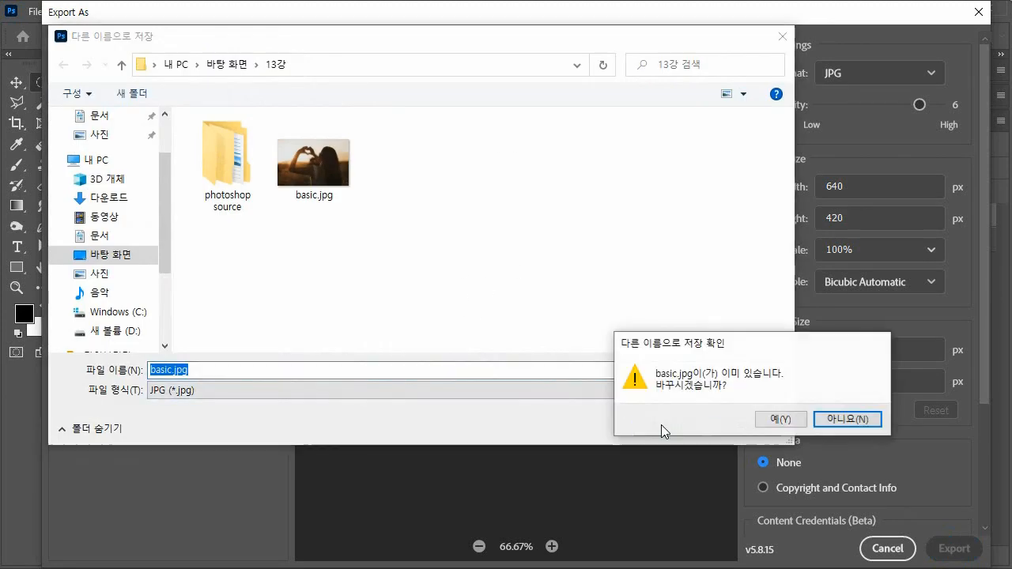
left_click(781, 421)
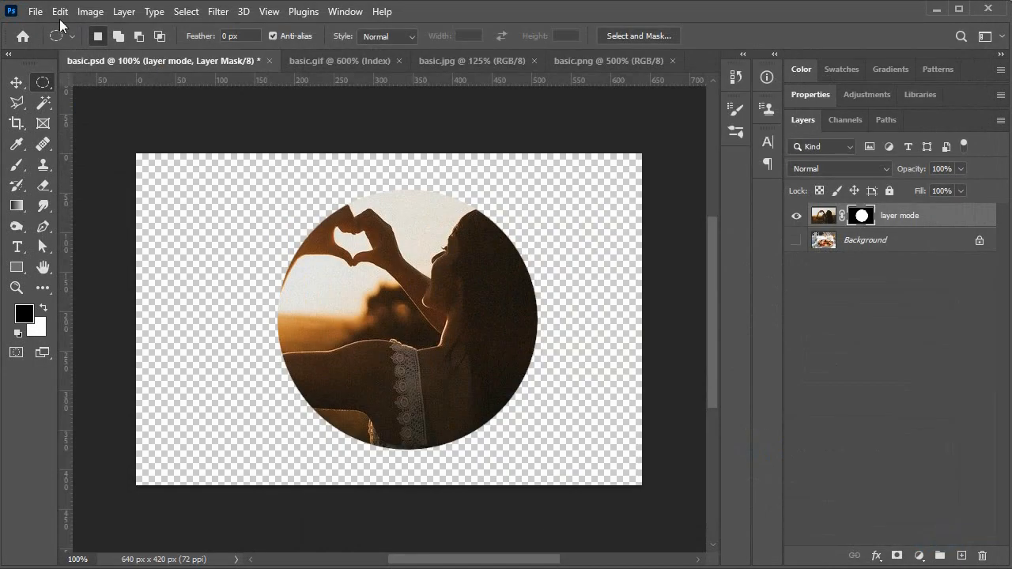
Export the masked basic.psd as a 640 x 420 px PNG with Transparency on to the 13강 folder, replacing the existing basic.png
left_click(36, 11)
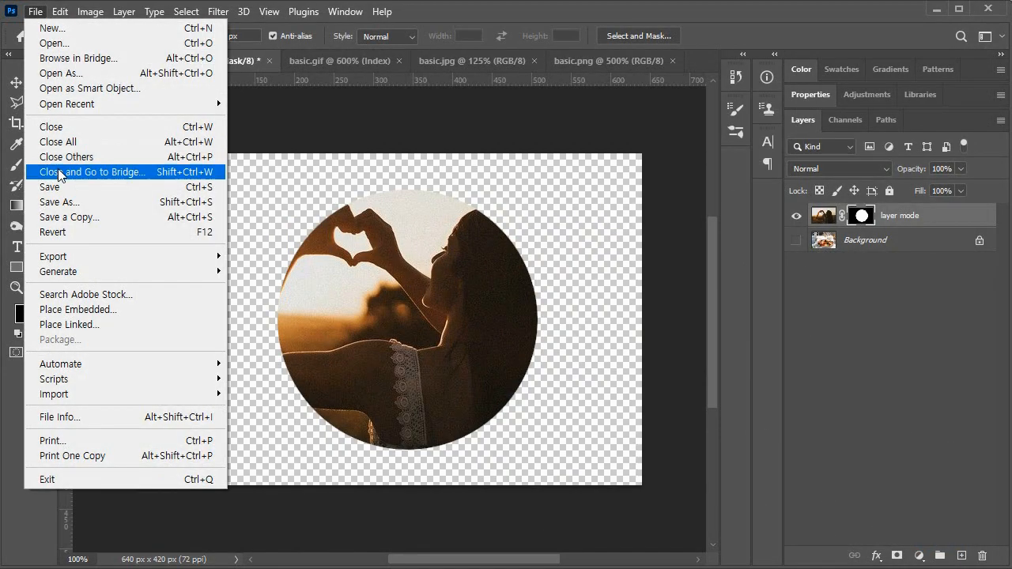
mouse_move(115, 260)
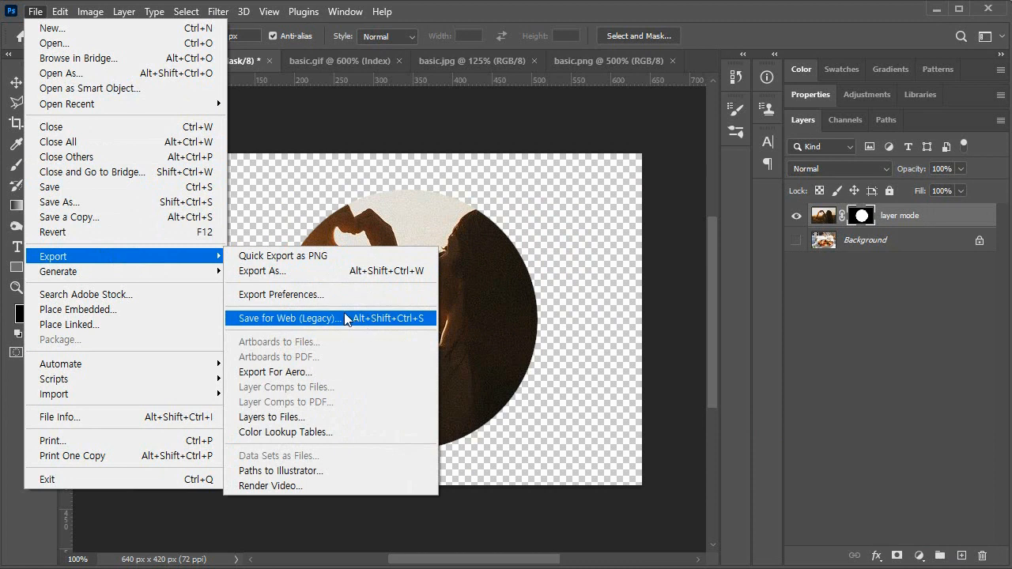
left_click(325, 273)
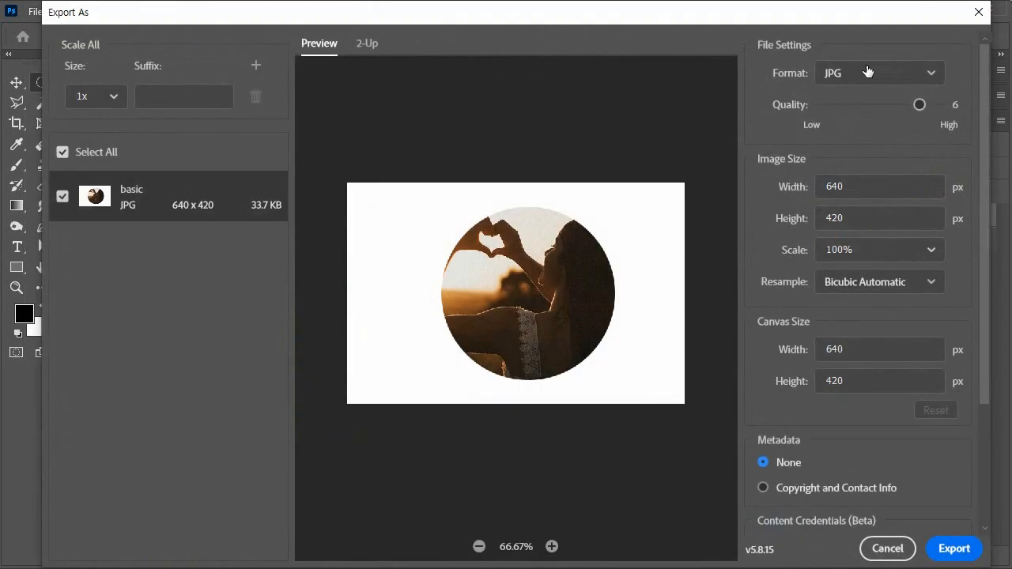
left_click(876, 77)
left_click(860, 103)
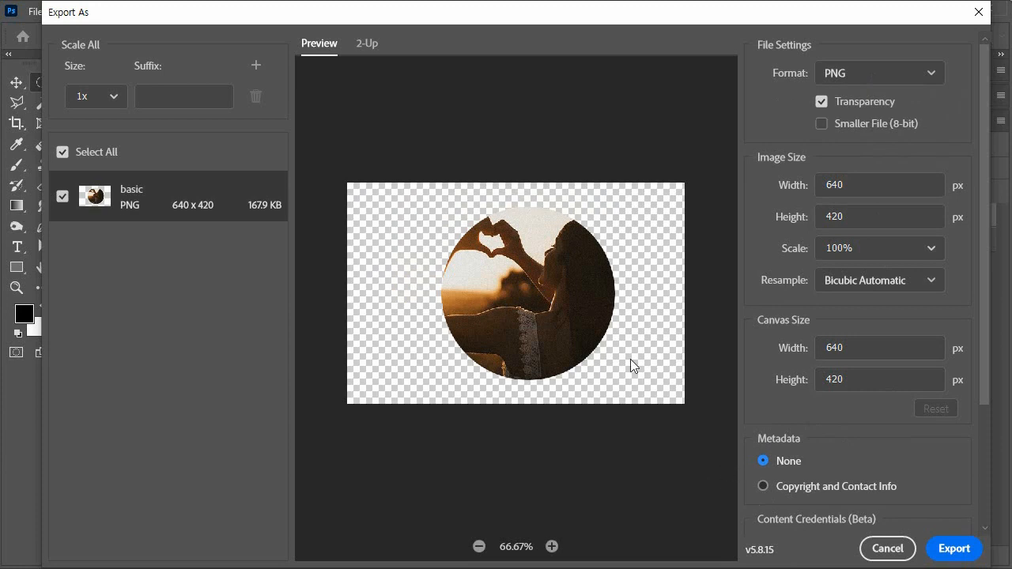
left_click(953, 548)
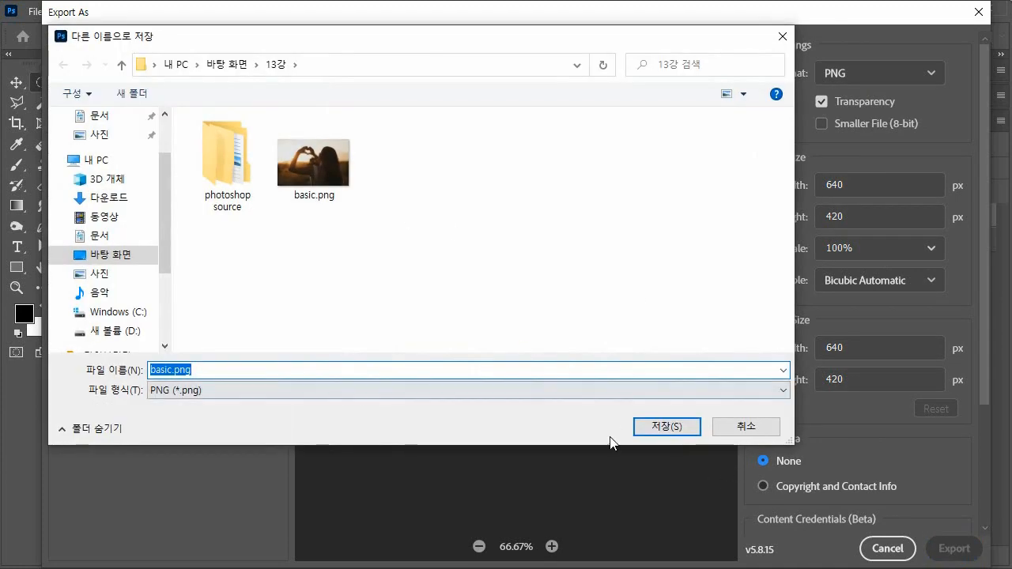
left_click(654, 429)
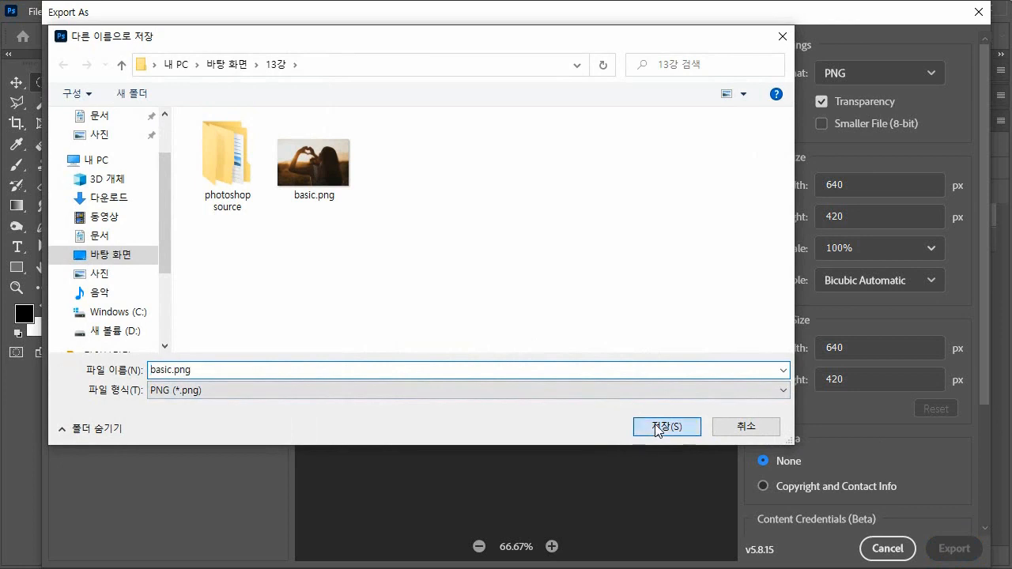
left_click(773, 419)
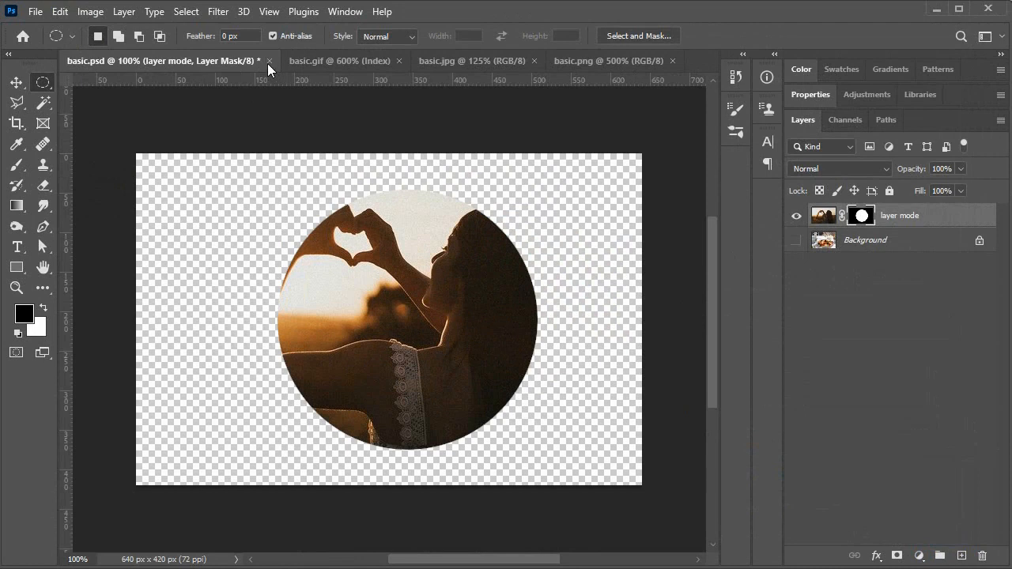
Close the basic.psd, basic.gif, basic.jpg and basic.png documents
left_click(269, 61)
left_click(489, 229)
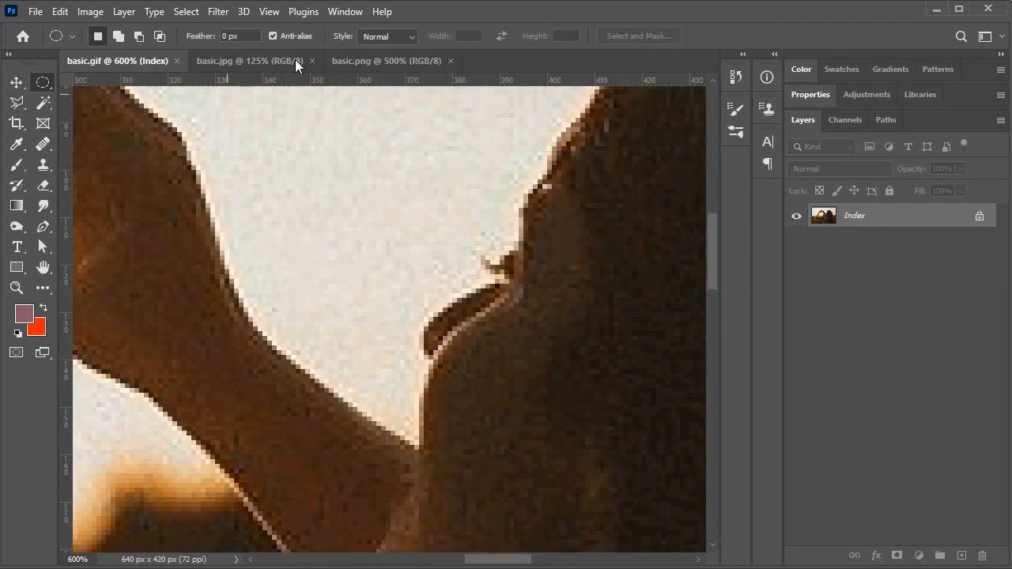
left_click(177, 61)
left_click(181, 61)
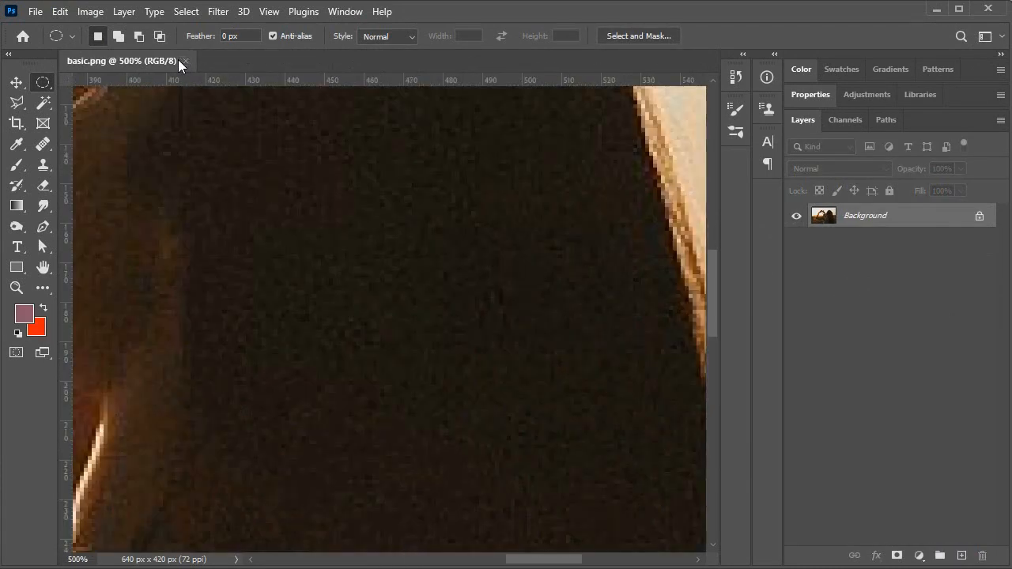
left_click(185, 61)
Open the new basic.gif from the 13강 folder in Photoshop and magnify the circle's left edge to 800%
left_click(949, 568)
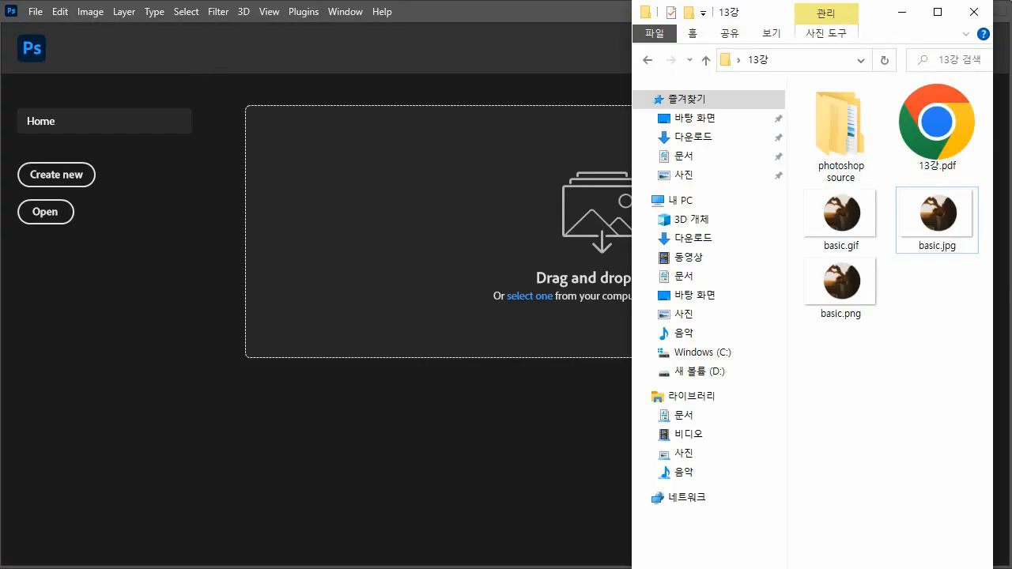
left_click_drag(849, 226, 400, 283)
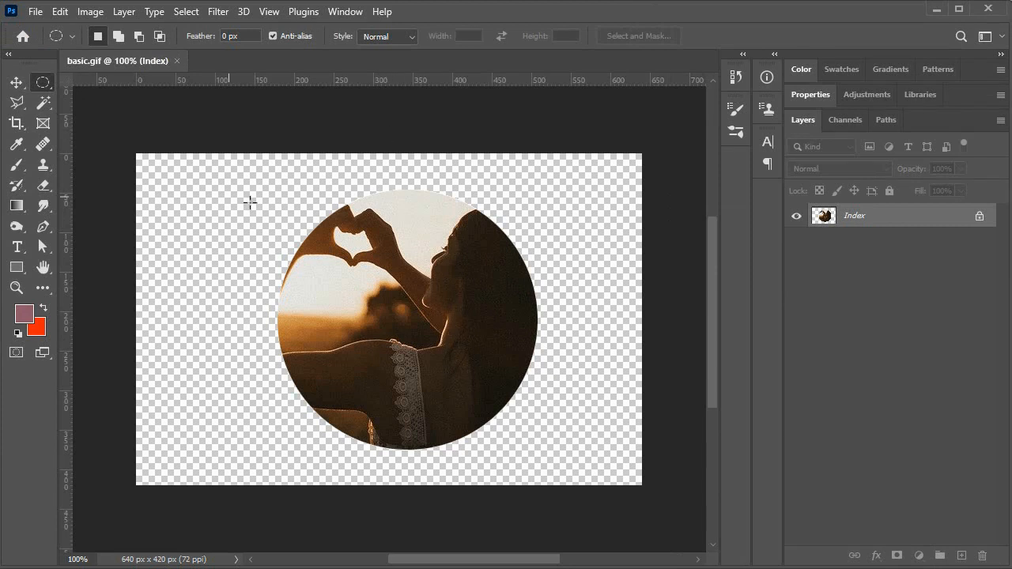
left_click(16, 287)
left_click(287, 367)
left_click(286, 368)
left_click(284, 368)
left_click(283, 368)
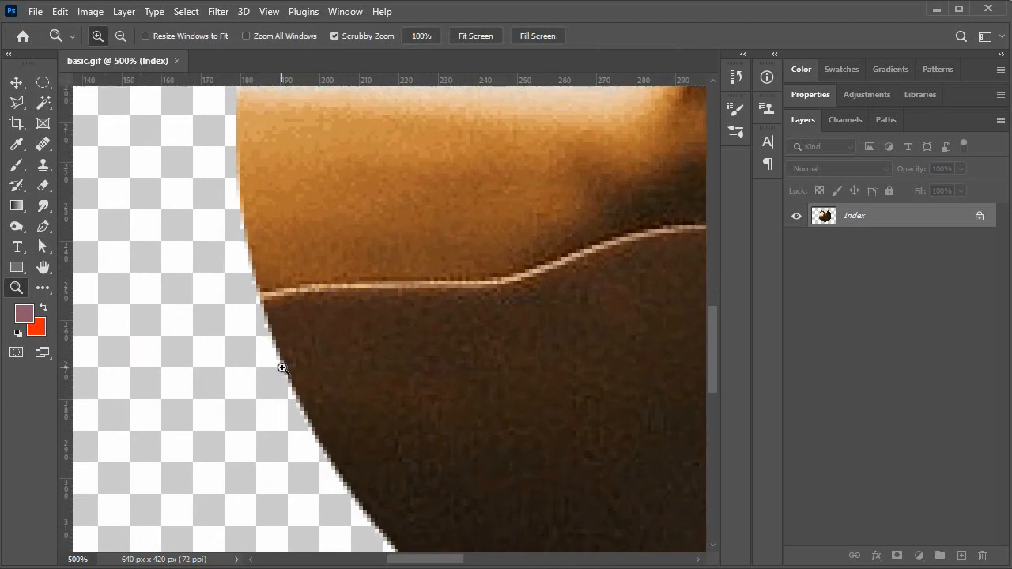
left_click(282, 367)
left_click(280, 364)
left_click(293, 400)
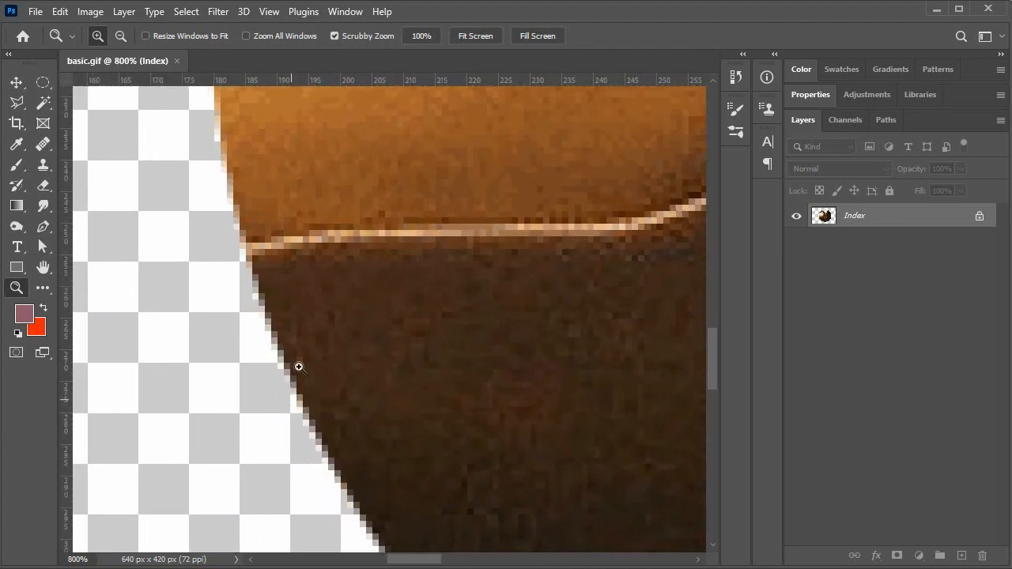
Convert basic.gif from Indexed Color to RGB Color mode
left_click(89, 12)
mouse_move(95, 30)
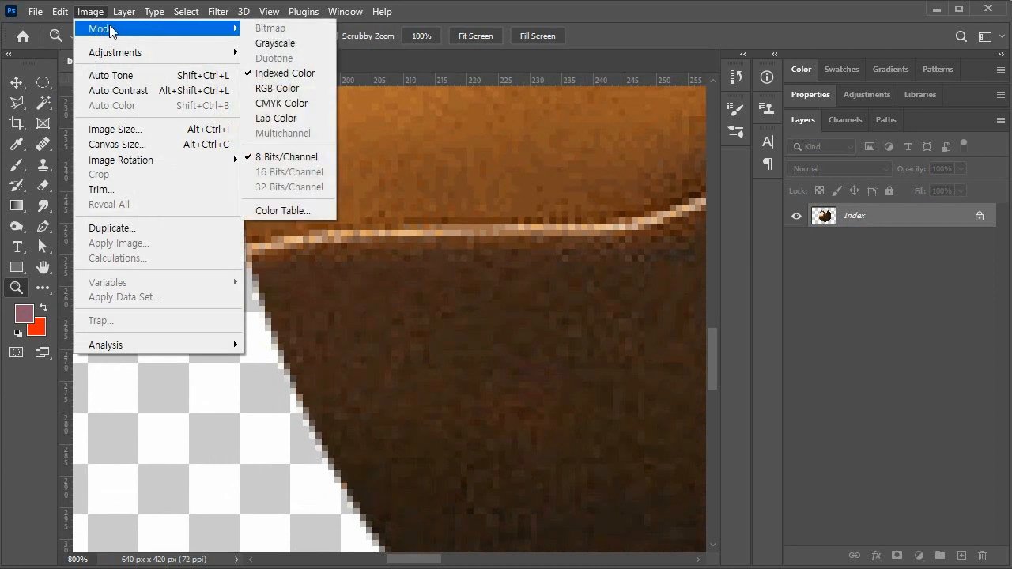
left_click(316, 89)
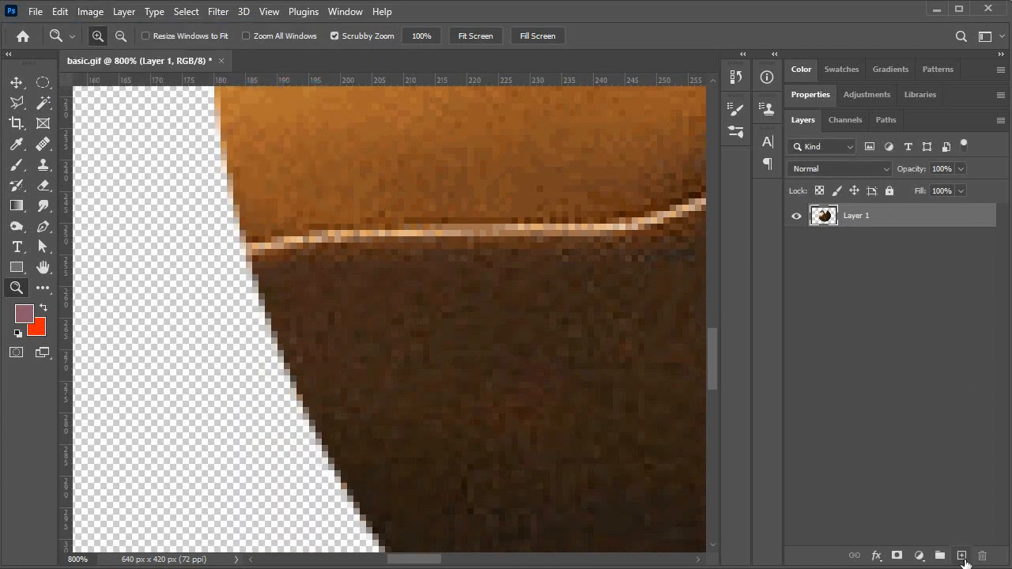
Add a new layer beneath the image layer of basic.gif, reset the colours to default, and fill the layer with black
left_click(963, 557)
left_click_drag(907, 225, 903, 243)
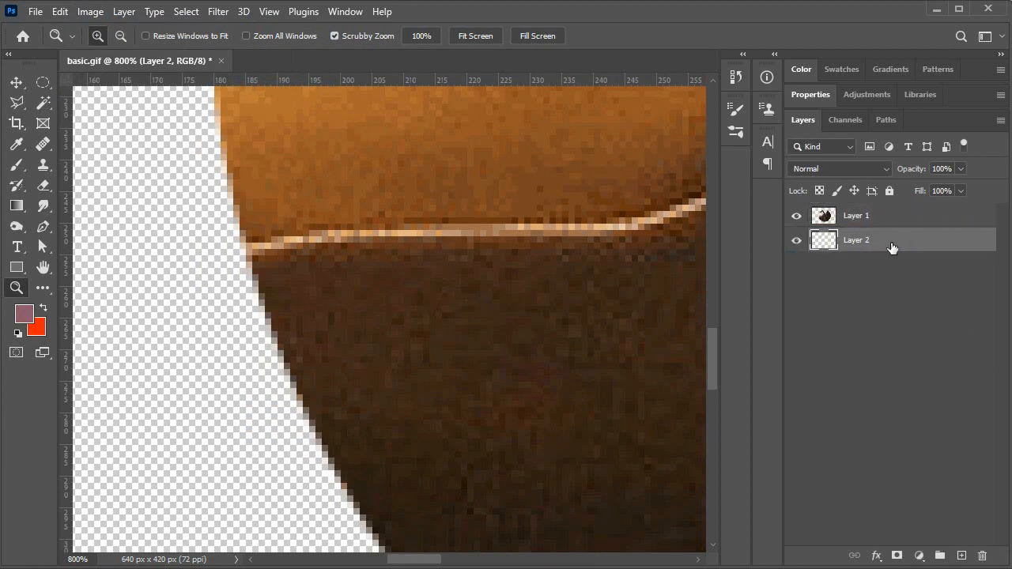
left_click(18, 333)
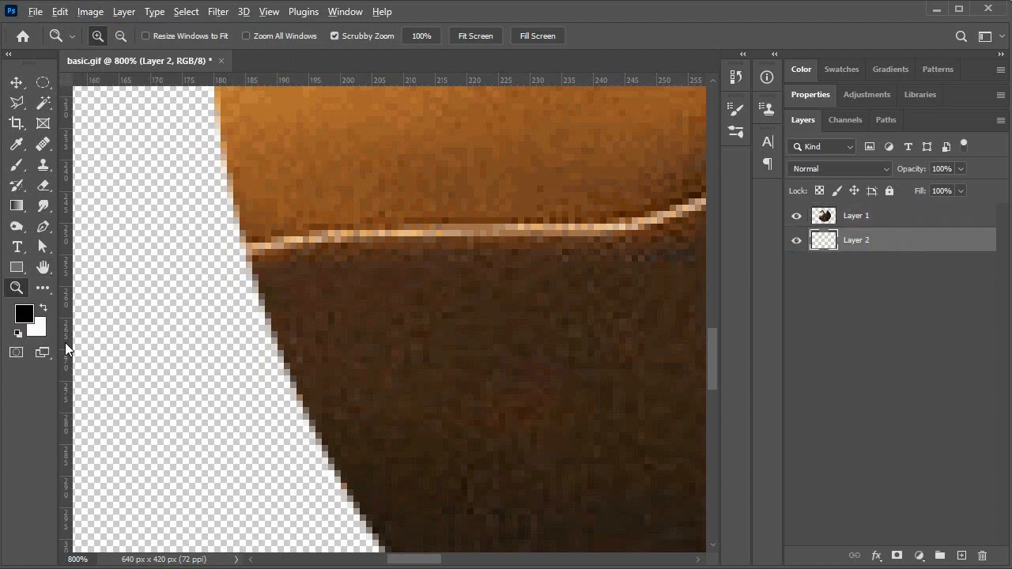
key("alt+BackSpace")
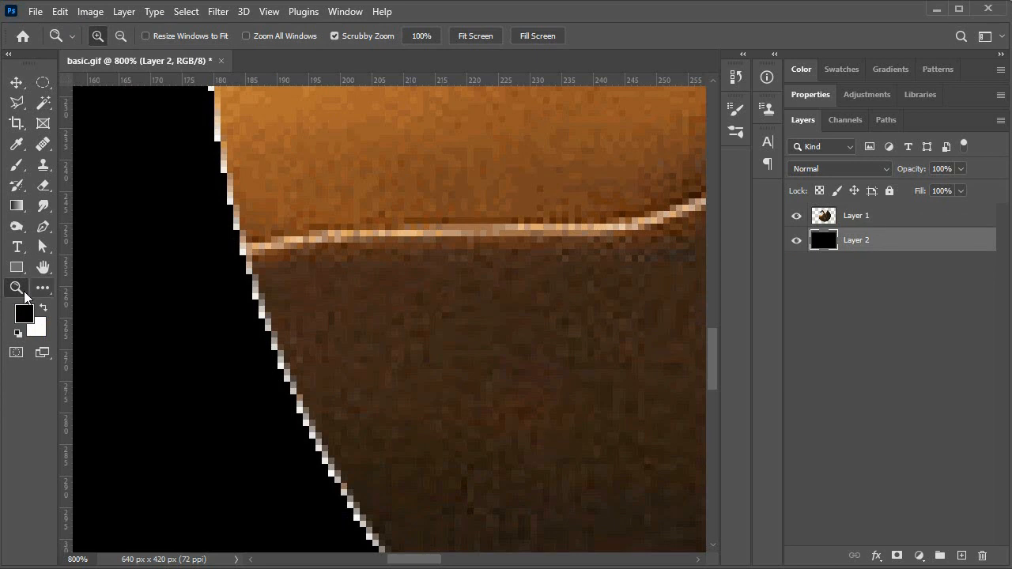
Check the whole circle of basic.gif against the black fill, and inspect its right edge at 400%
double_click(43, 270)
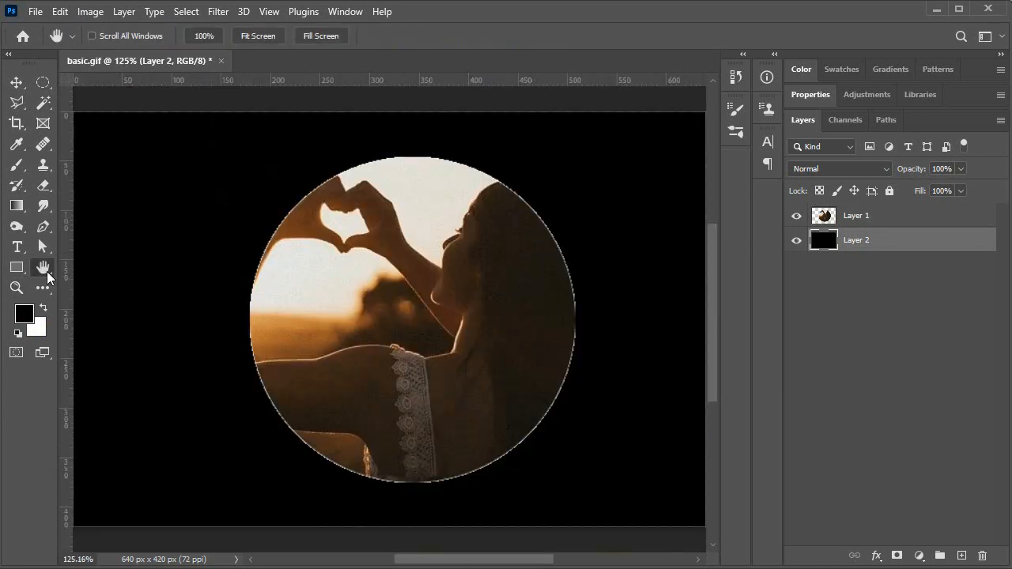
left_click(16, 288)
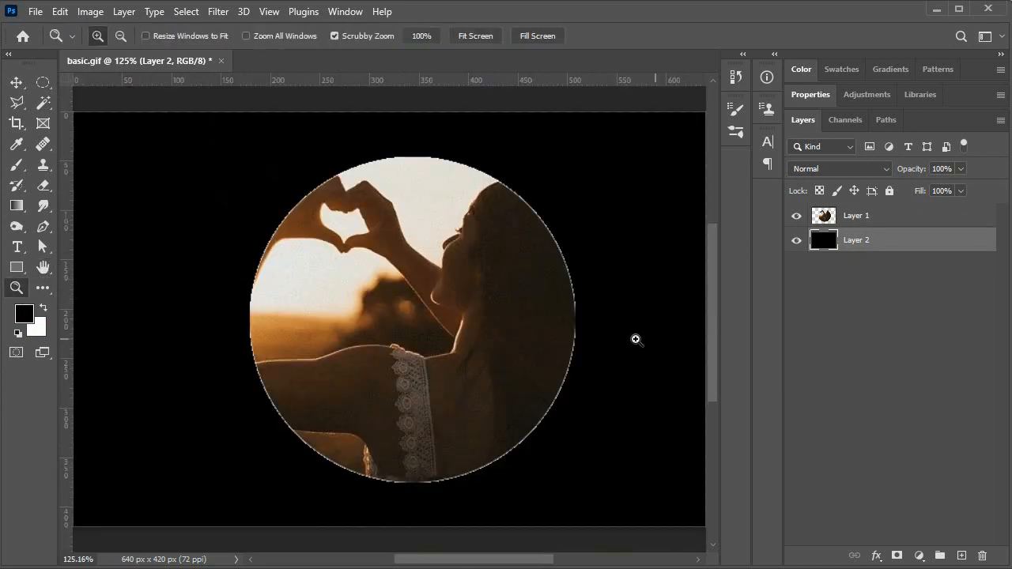
left_click(587, 313)
left_click(586, 308)
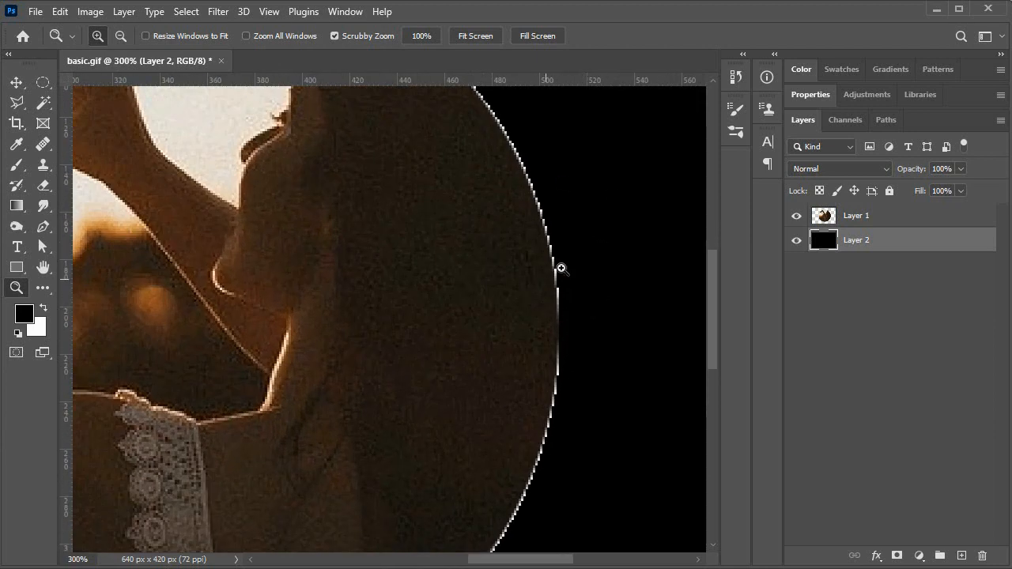
left_click(564, 268)
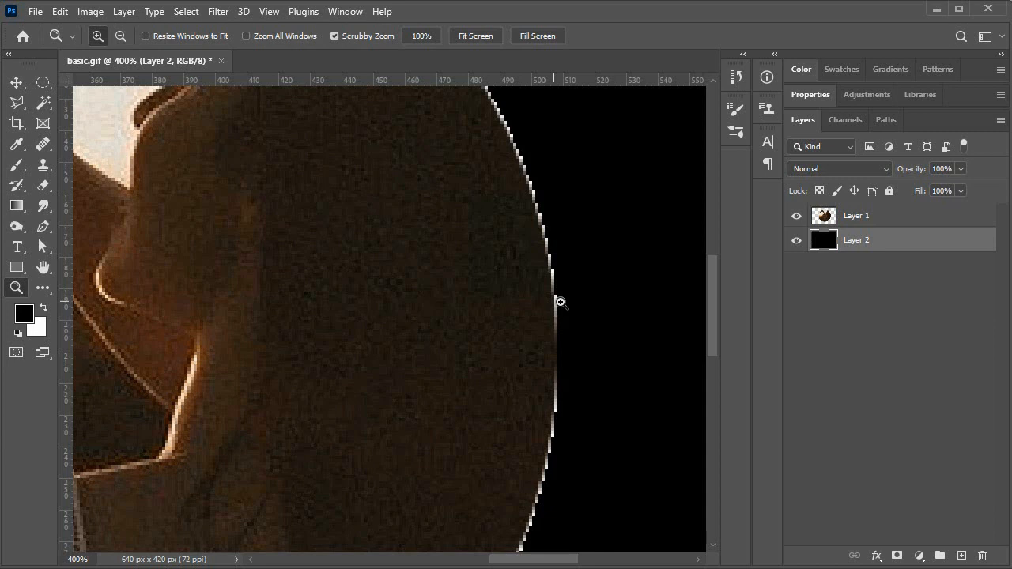
Open basic.jpg from the 13강 folder in a separate Photoshop document and view the circle's right edge at 200%
key("alt+Tab")
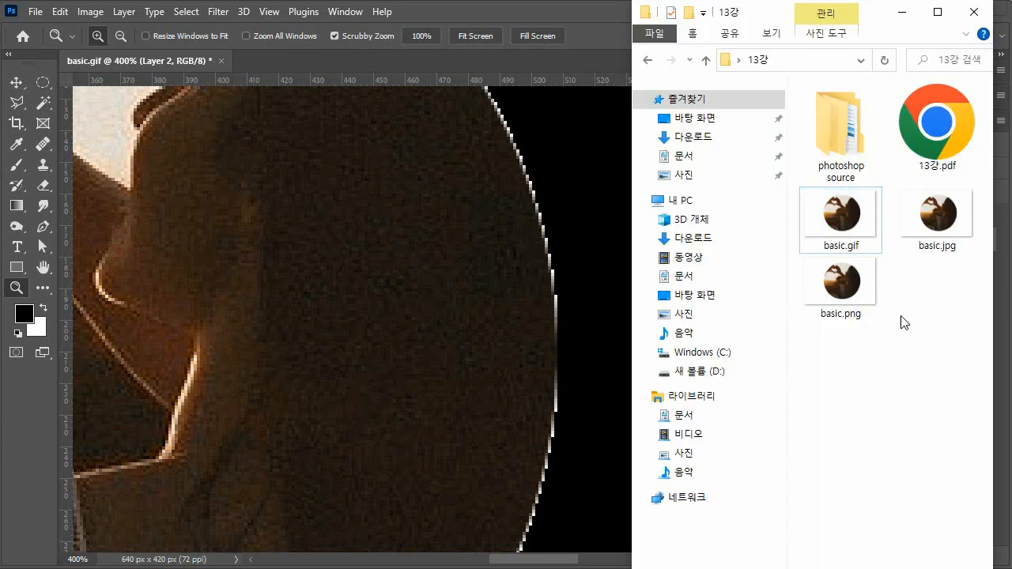
left_click(936, 218)
left_click_drag(935, 211, 267, 54)
left_click(534, 285)
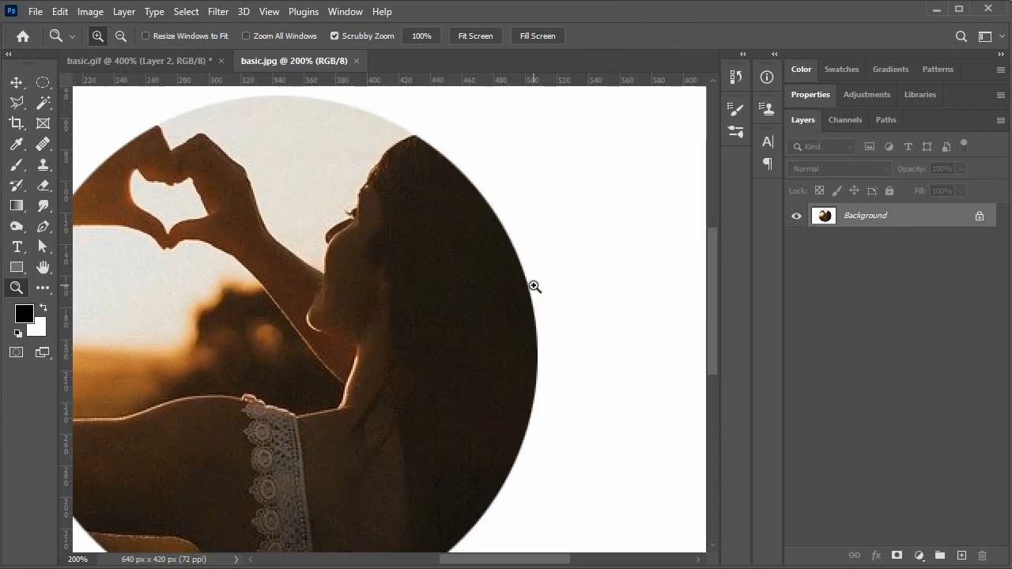
Open basic.png from the 13강 folder in a separate Photoshop document and magnify the circle's right edge to 300%
key("alt+Tab")
left_click(834, 293)
left_click_drag(831, 303, 397, 62)
left_click(537, 267)
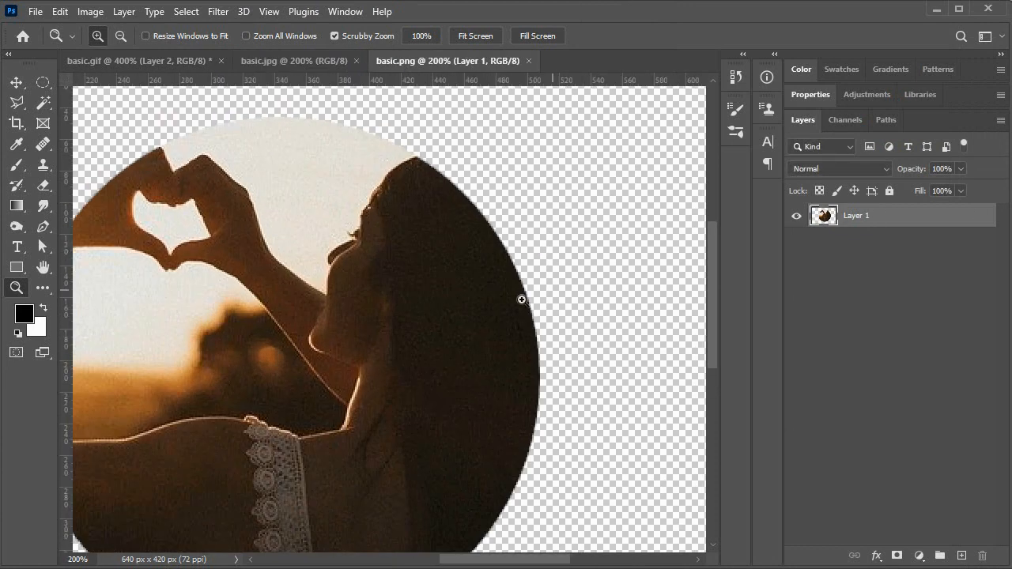
left_click(494, 245)
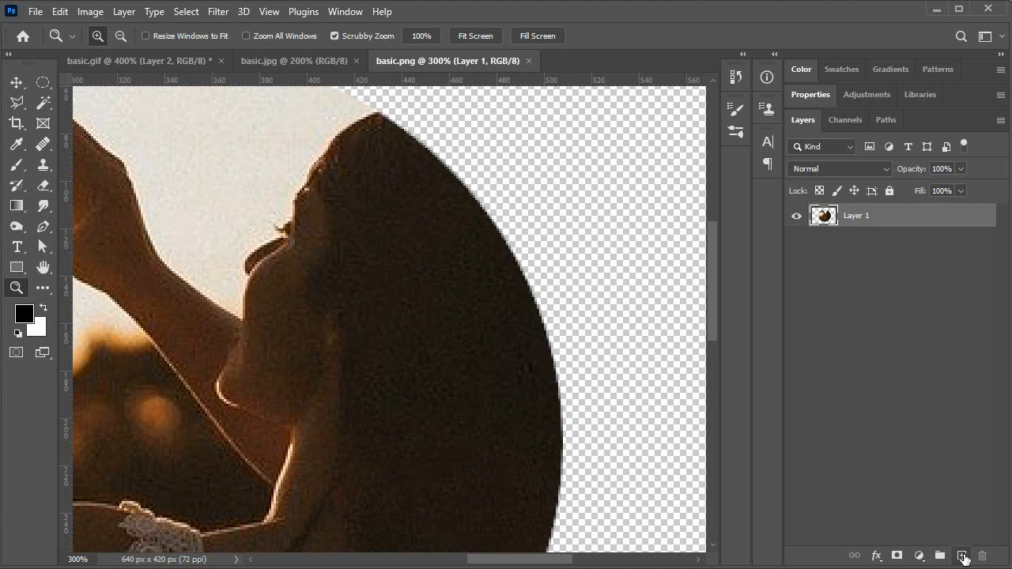
Add a new layer beneath the image layer of basic.png and fill it with black
left_click(962, 556)
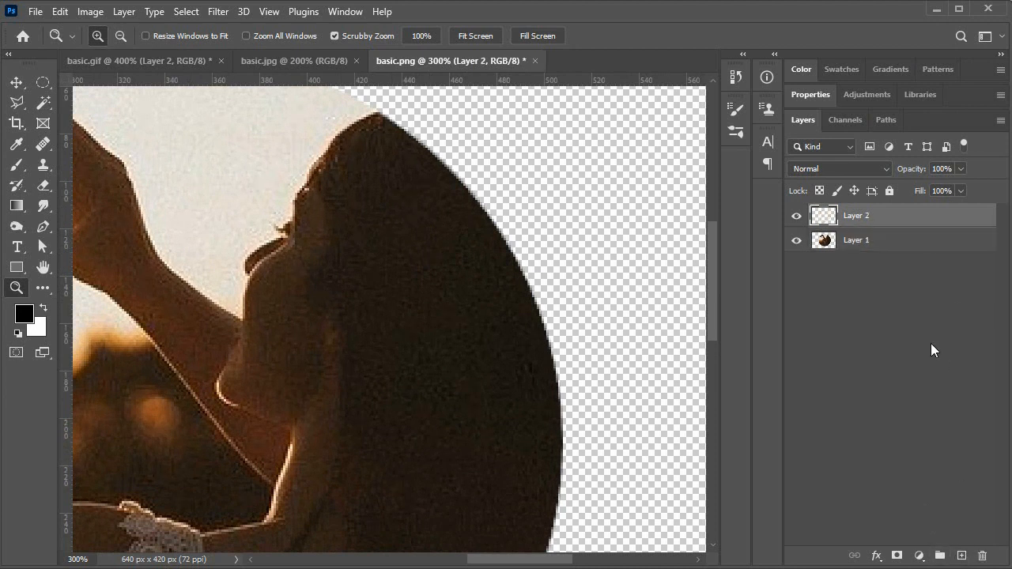
left_click_drag(896, 222, 891, 258)
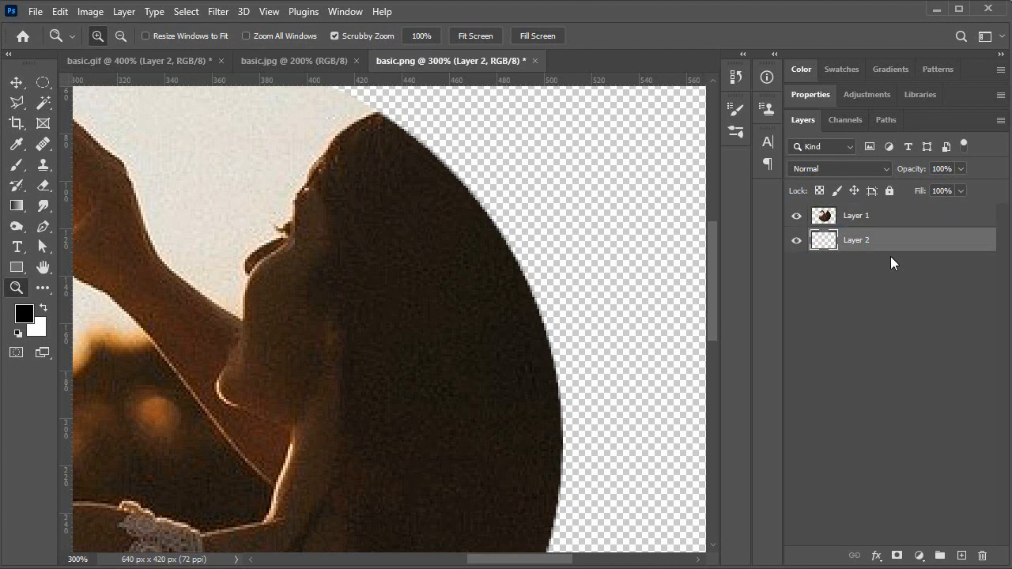
key("alt")
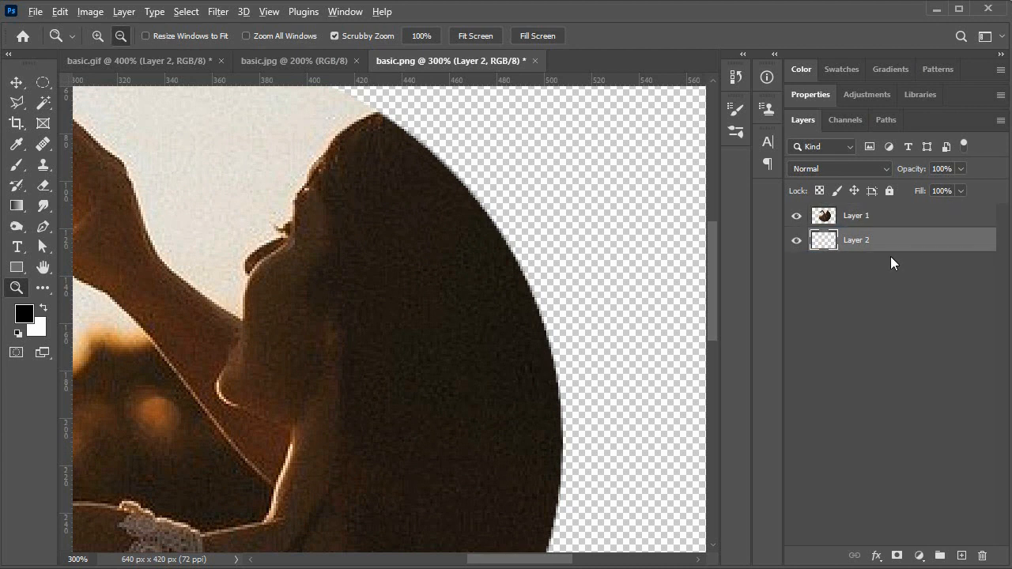
key("alt+BackSpace")
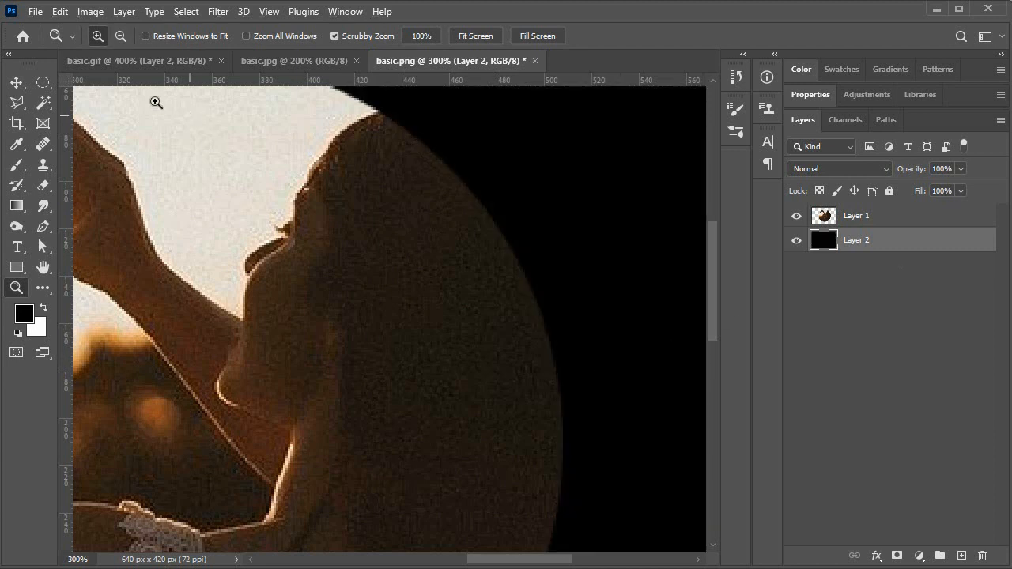
Close the basic.gif, basic.jpg and basic.png documents without saving changes
left_click(141, 61)
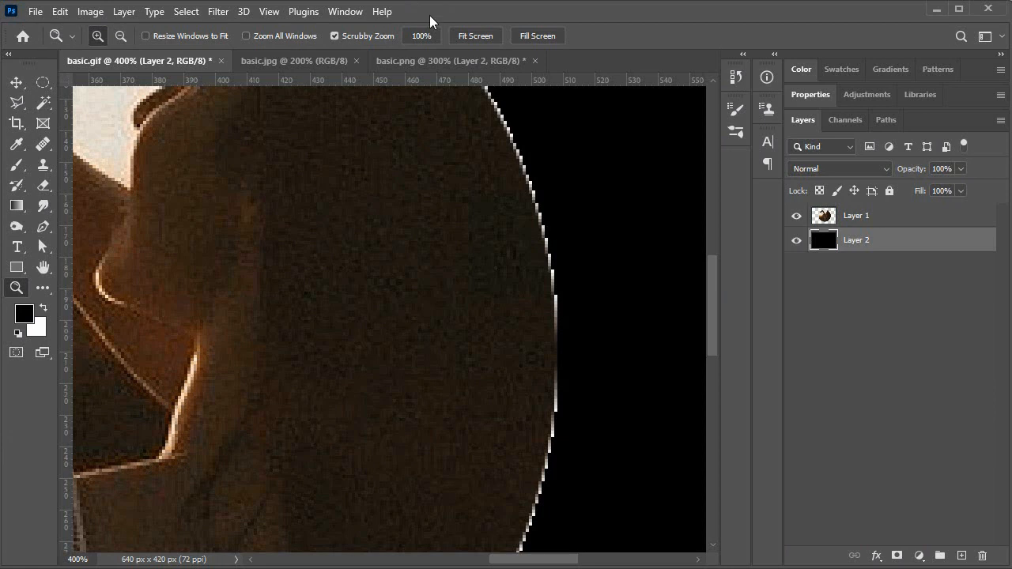
left_click(220, 61)
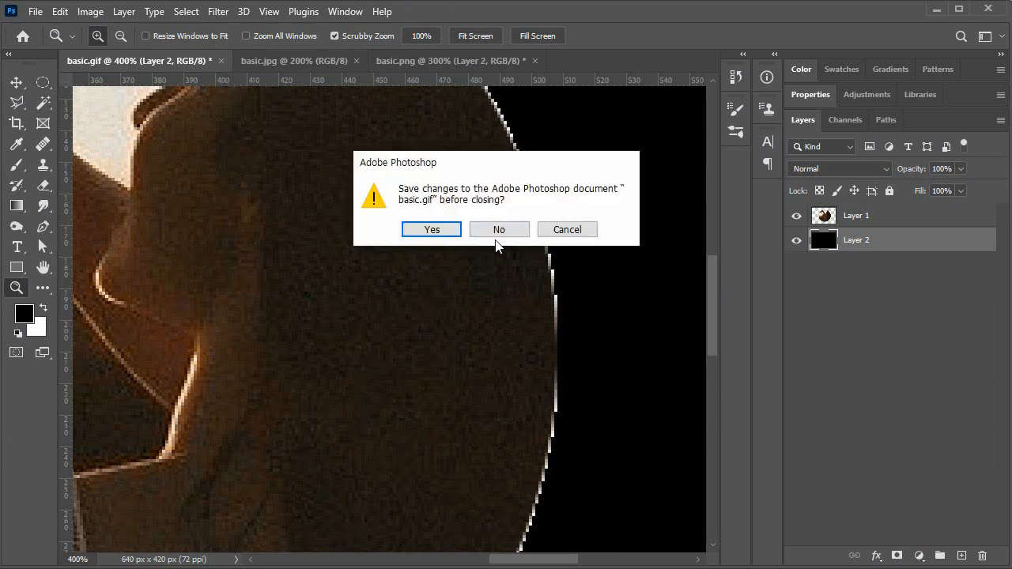
left_click(496, 229)
left_click(183, 60)
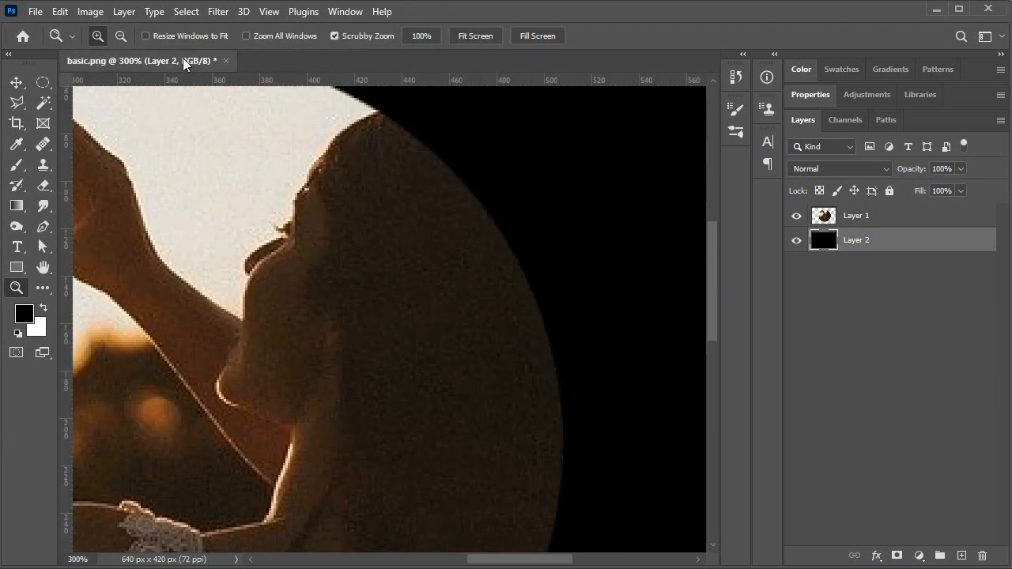
left_click(226, 61)
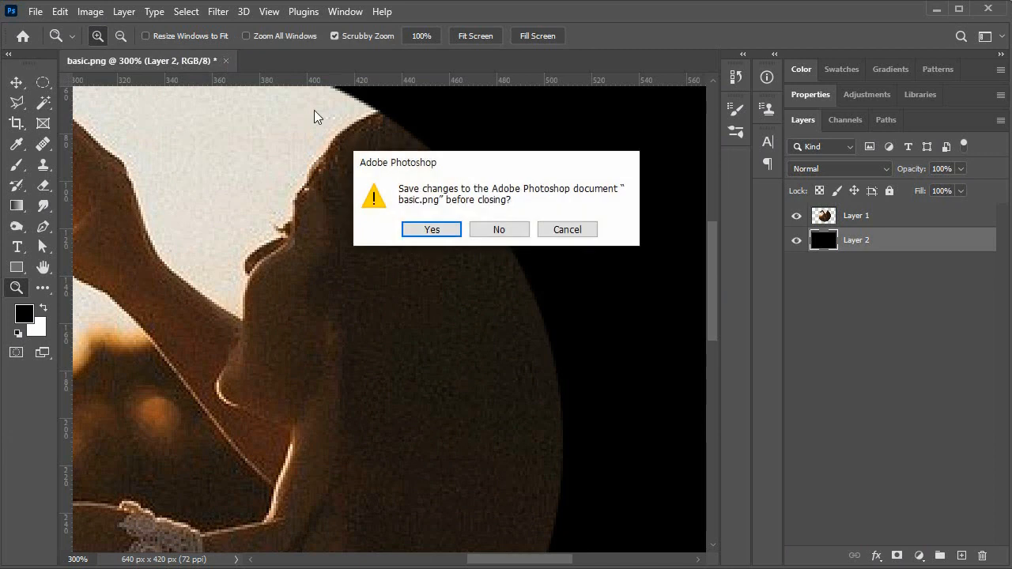
left_click(514, 229)
Check the photoshop source folder in File Explorer, and start the Load Files into Stack script in Photoshop
key("alt+Tab")
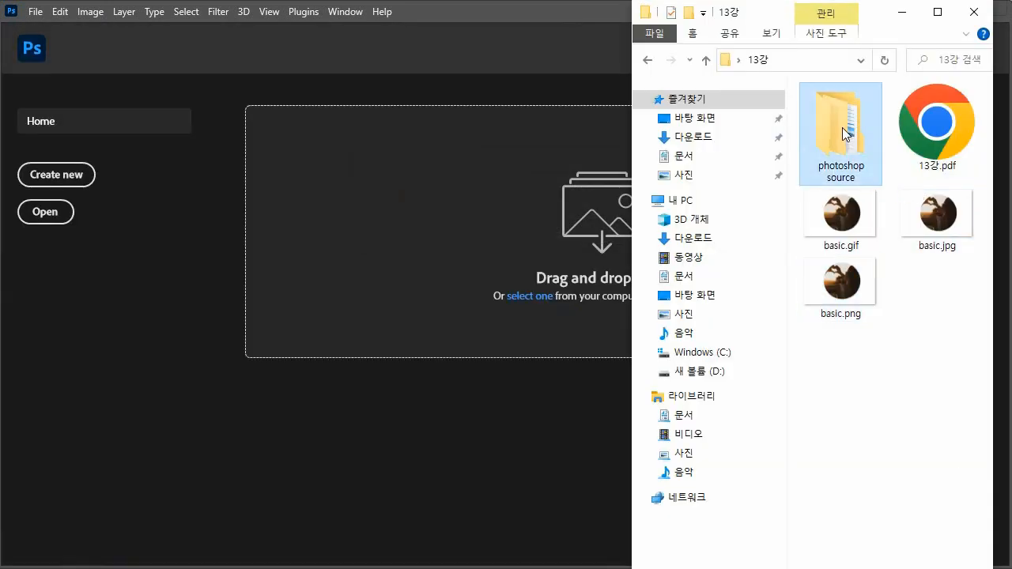
double_click(840, 136)
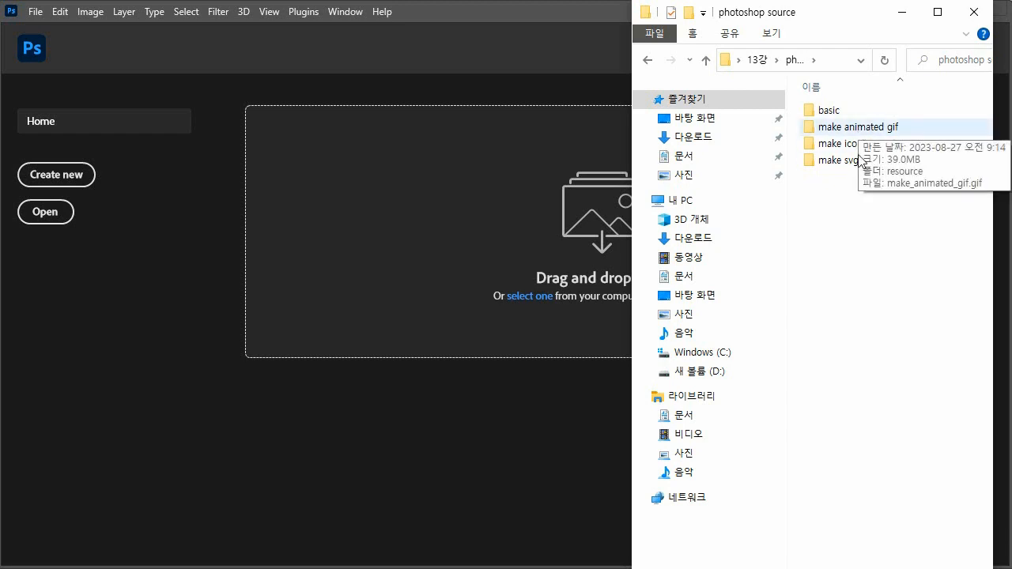
left_click(36, 12)
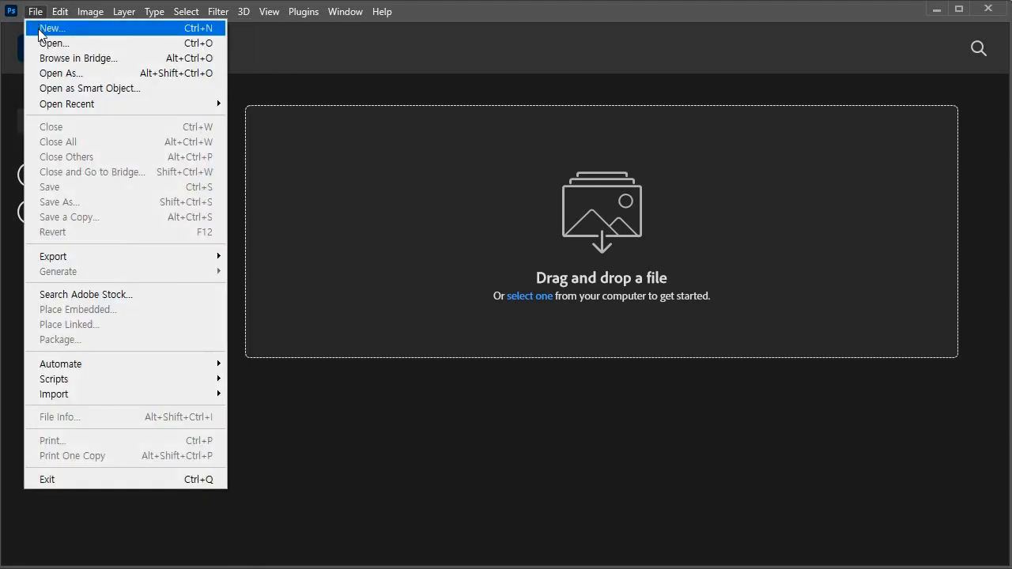
mouse_move(123, 383)
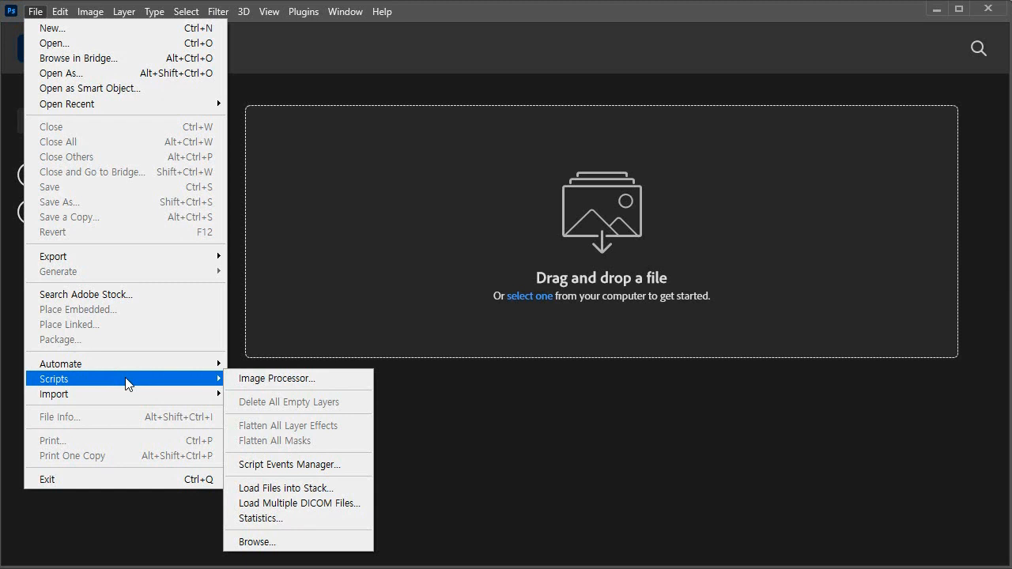
left_click(308, 491)
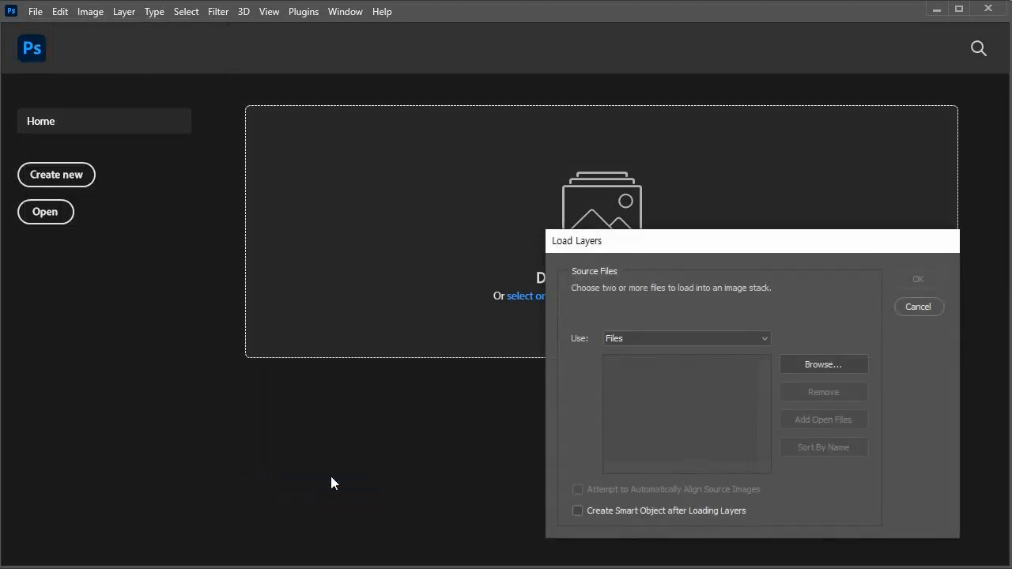
Choose 1.jpg through 47.jpg from the resource folder inside photoshop source > make animated gif as the stack's source files
left_click(841, 364)
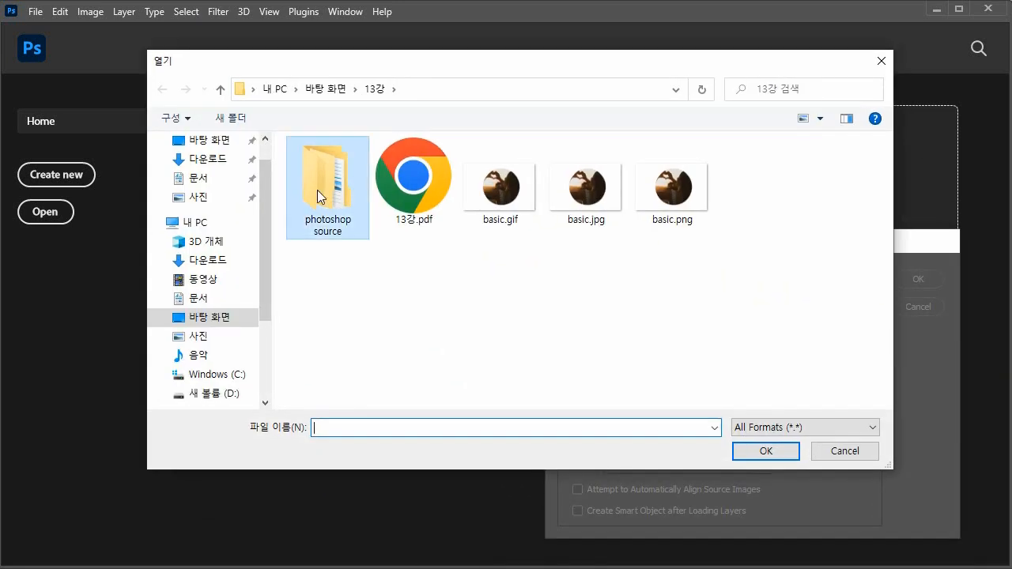
double_click(317, 190)
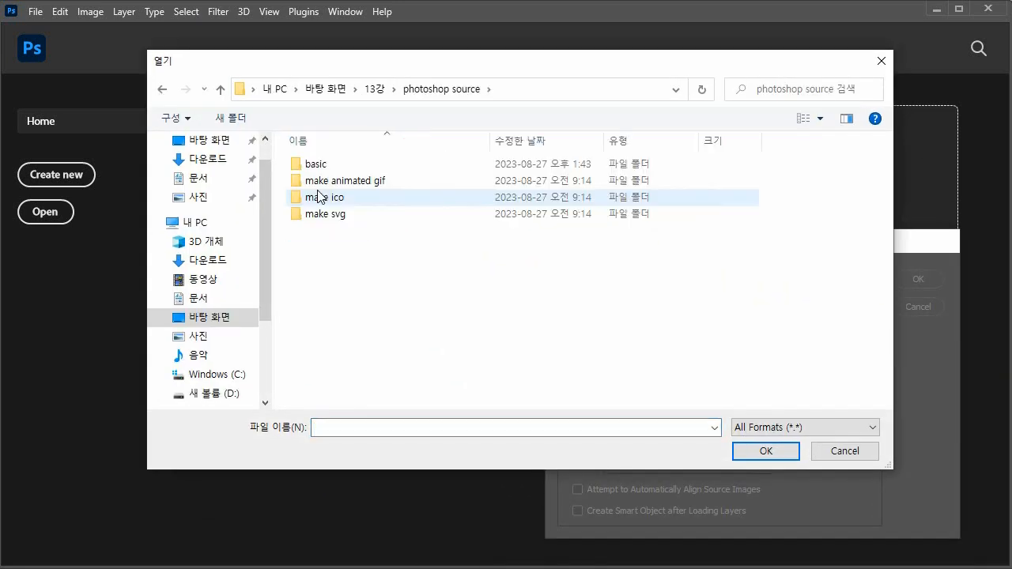
left_click(323, 186)
double_click(322, 182)
left_click(321, 180)
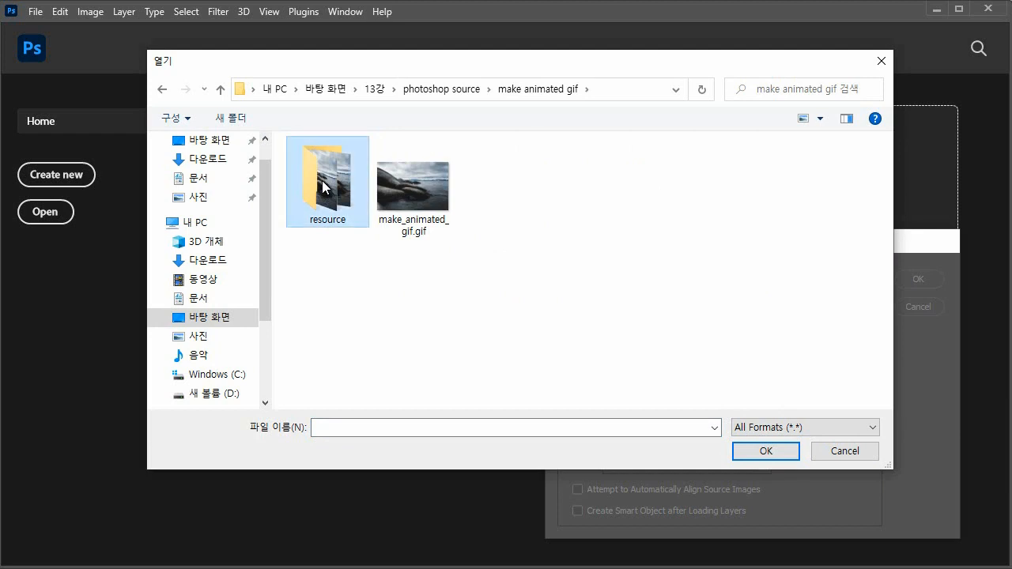
double_click(322, 180)
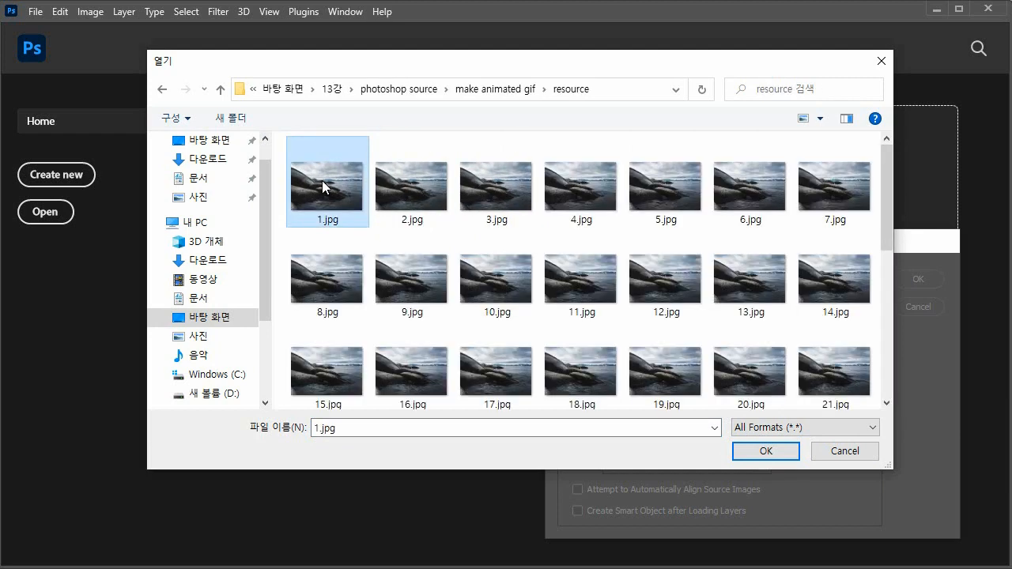
scroll(795, 361, "down", 5)
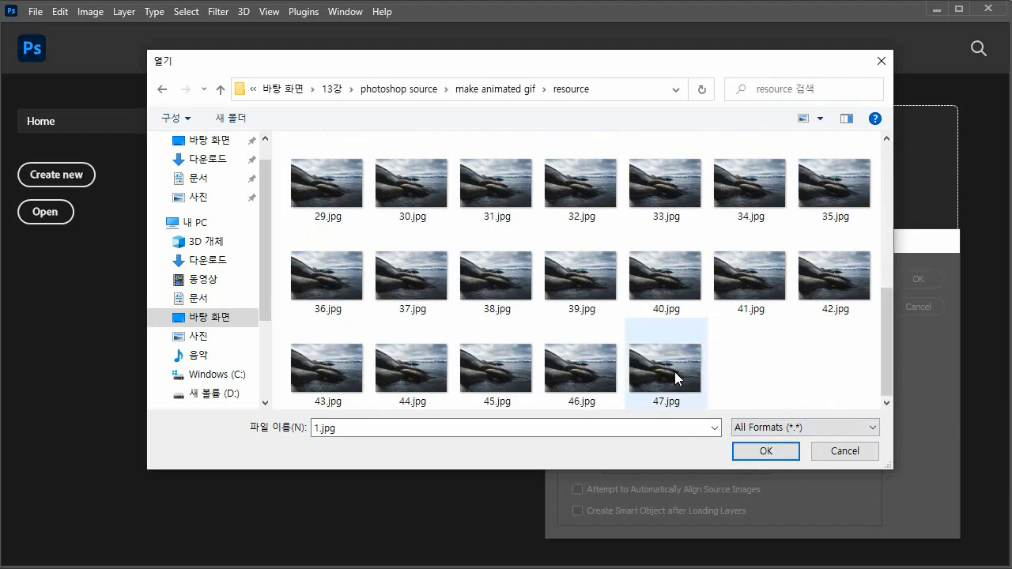
left_click(675, 371, "shift")
left_click(766, 451)
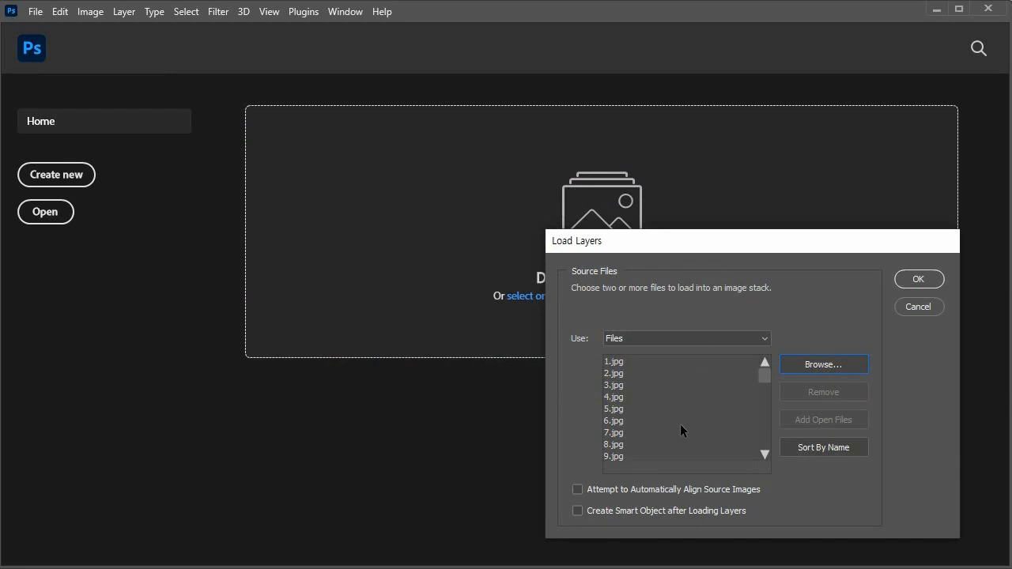
Sort the source files by name and load them as layers into a new document
left_click(767, 389)
left_click(837, 445)
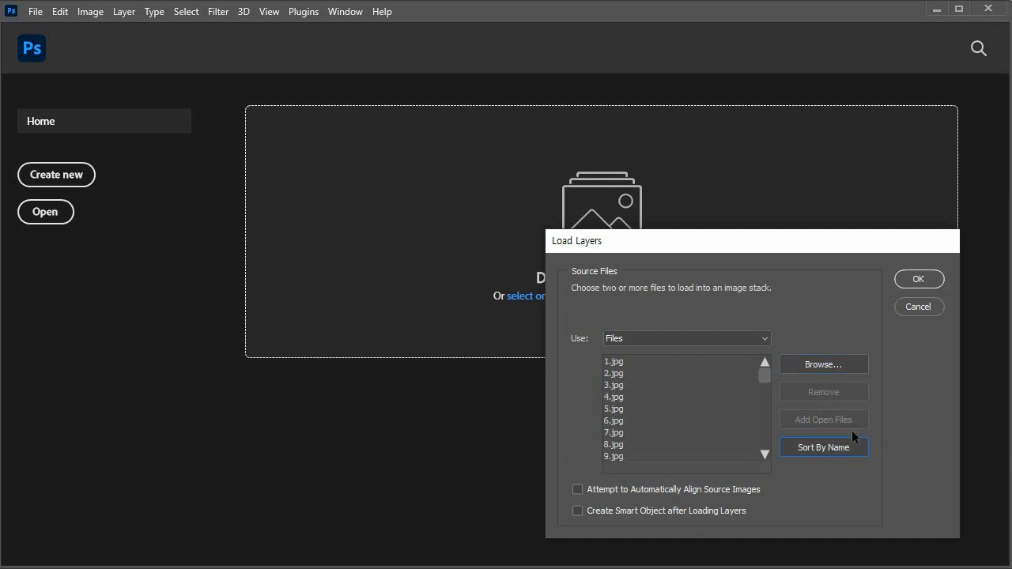
left_click(913, 278)
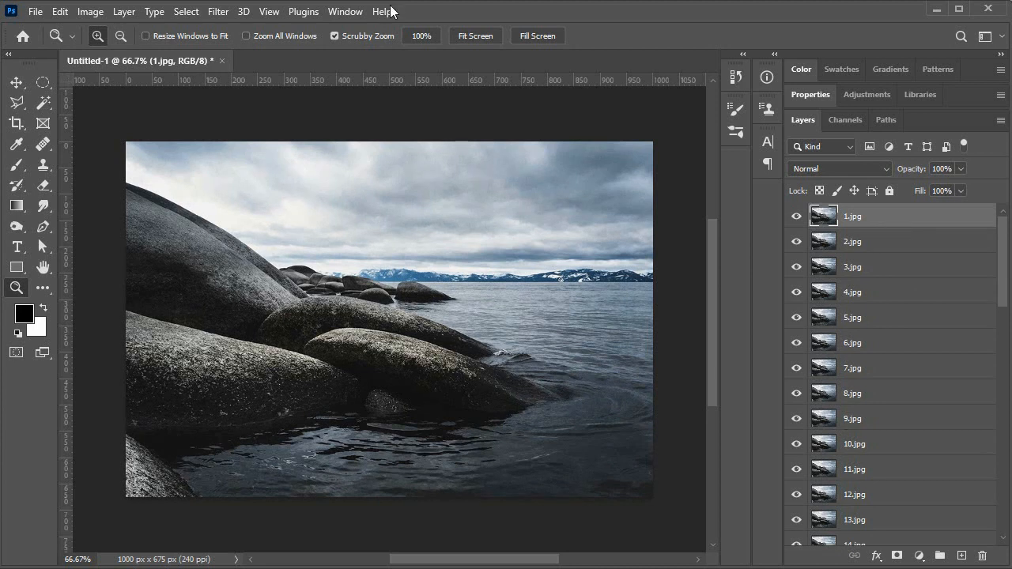
Show the Timeline for the stacked document, make it slightly taller, and look through the layer stack down to 47.jpg
left_click(344, 11)
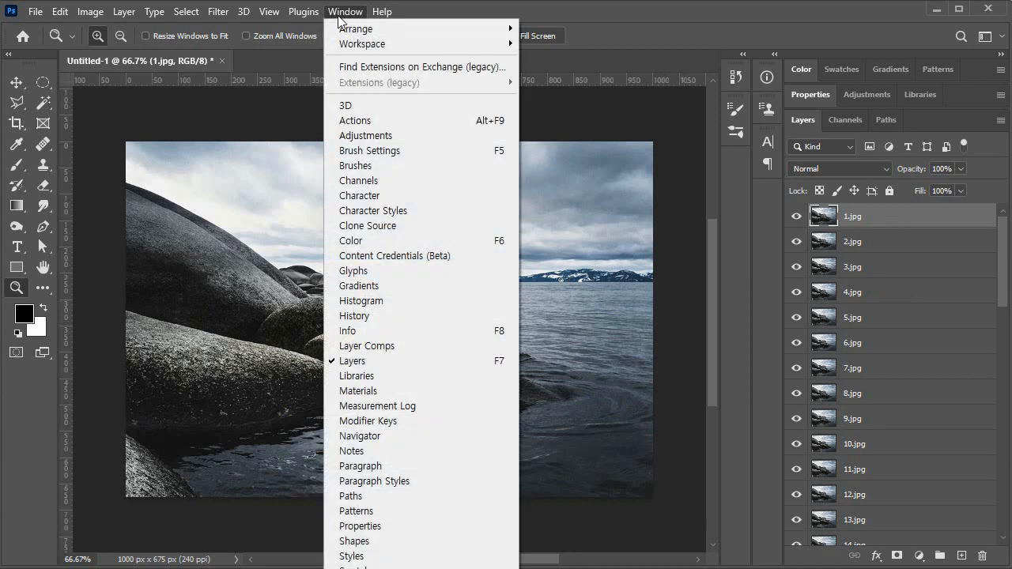
left_click(425, 488)
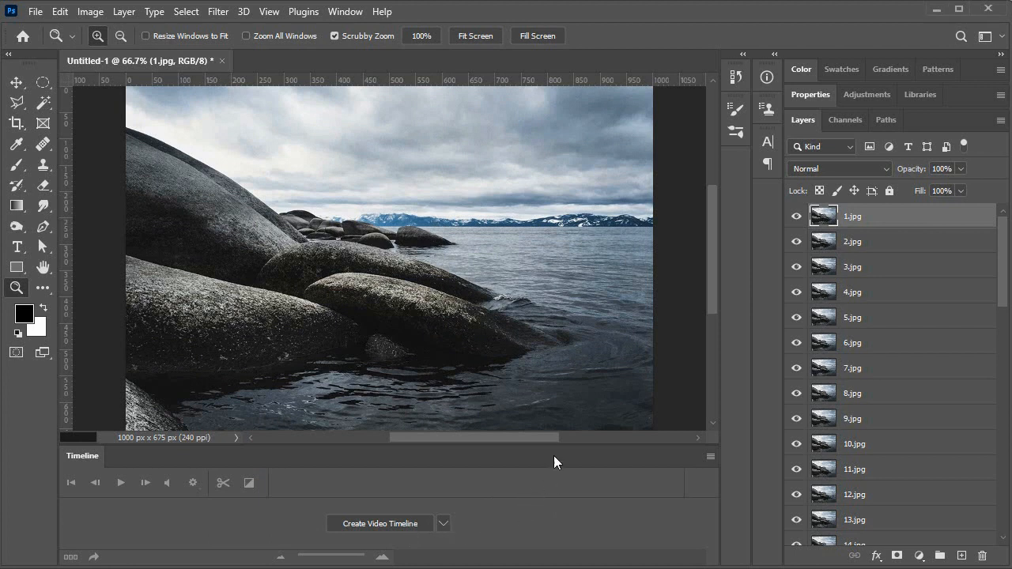
mouse_move(551, 444)
left_mouse_down()
mouse_move(559, 366)
mouse_move(533, 438)
left_mouse_up()
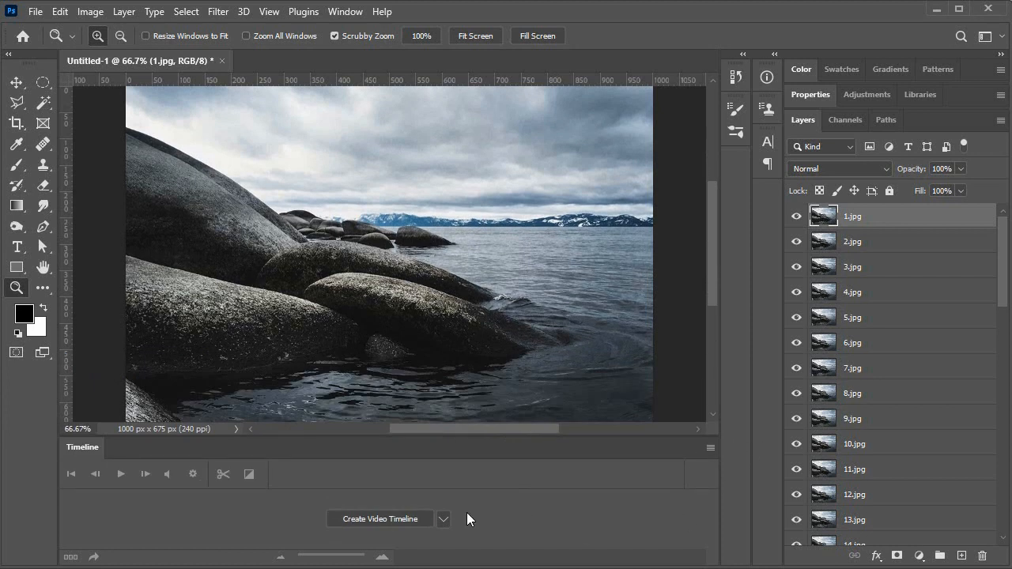
left_click(713, 448)
left_click(712, 447)
left_click_drag(1001, 310, 993, 541)
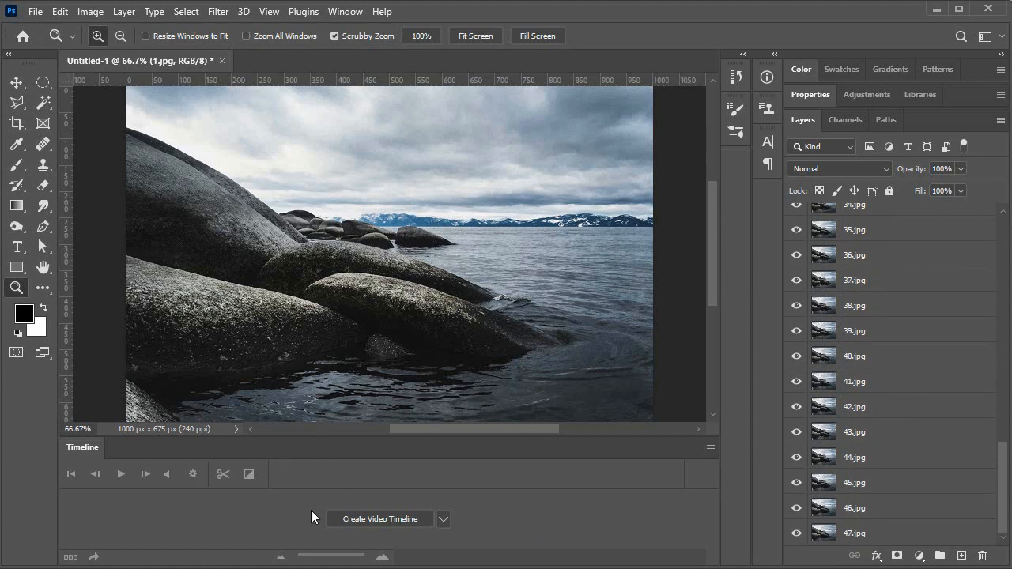
Create a frame animation and make its frames from the layers
left_click(445, 520)
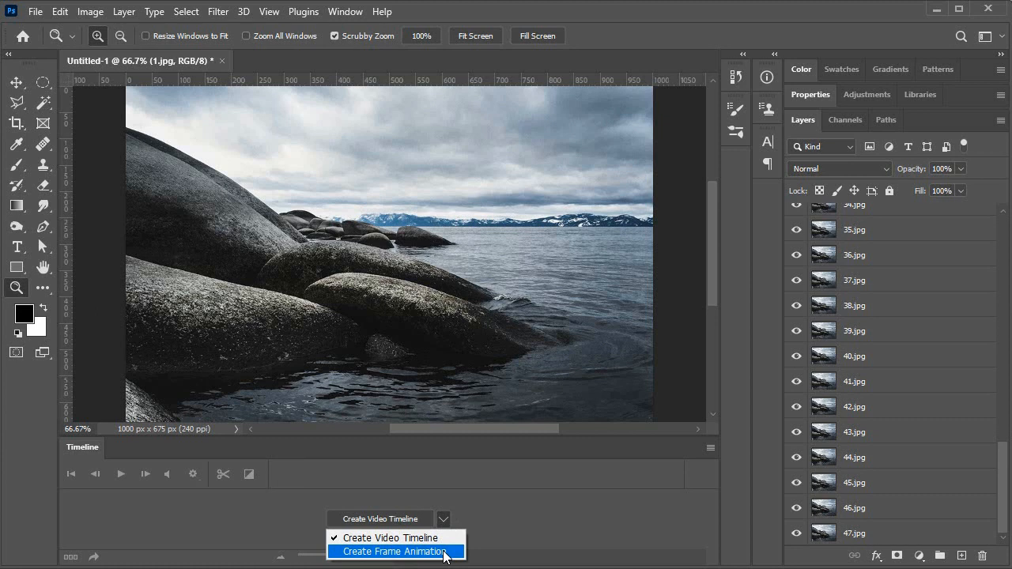
left_click(444, 552)
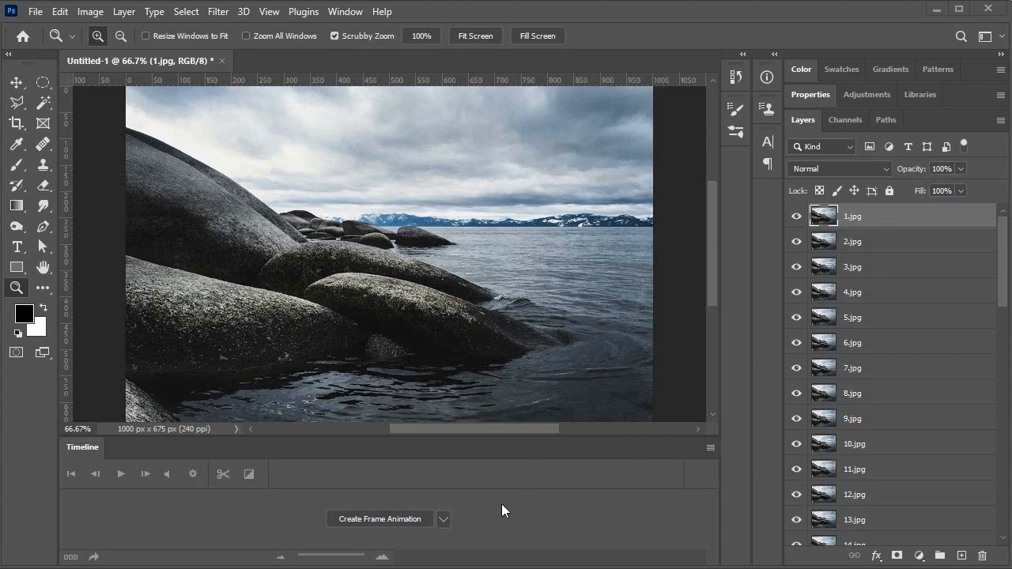
left_click(417, 518)
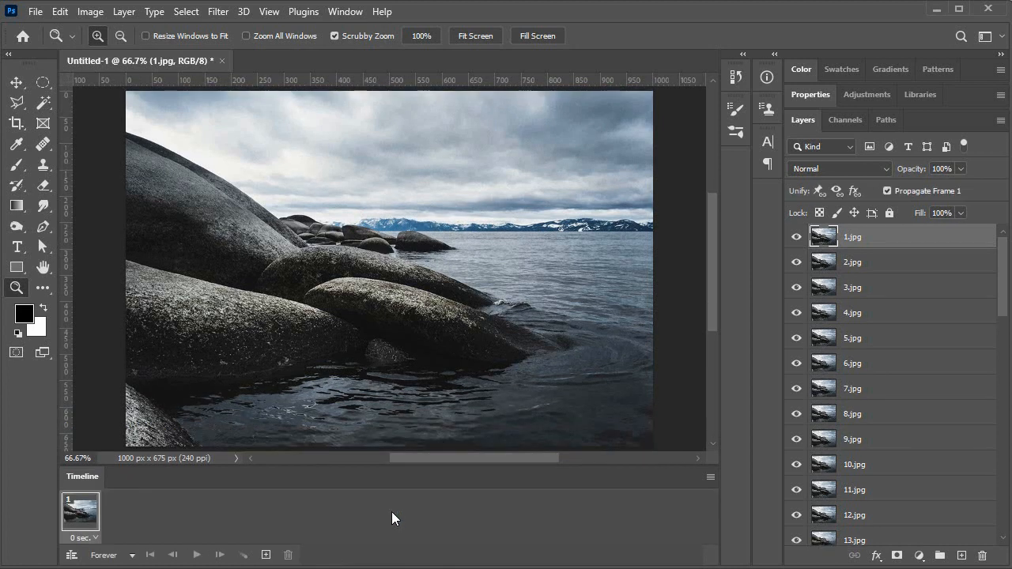
left_click(710, 478)
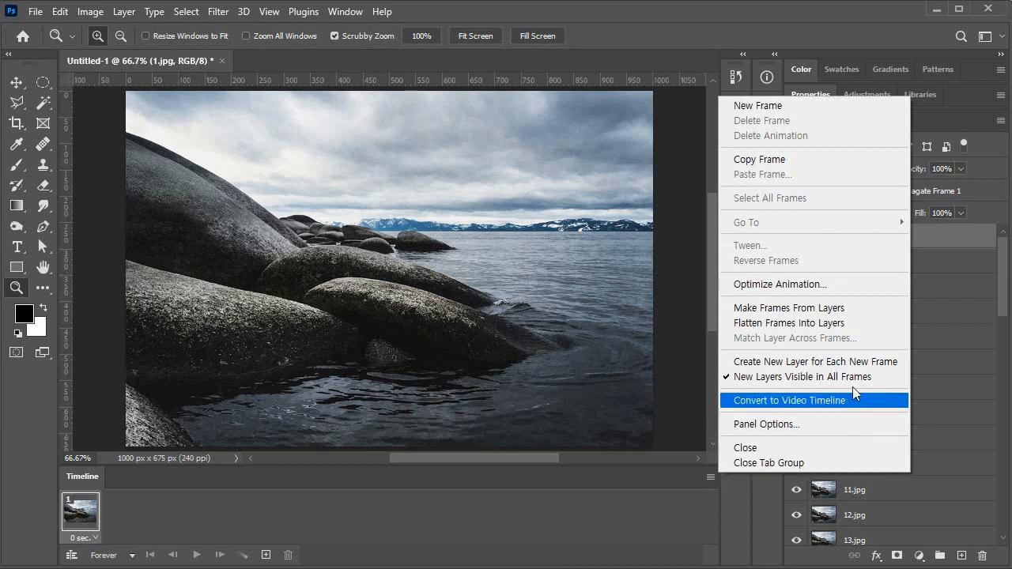
left_click(847, 309)
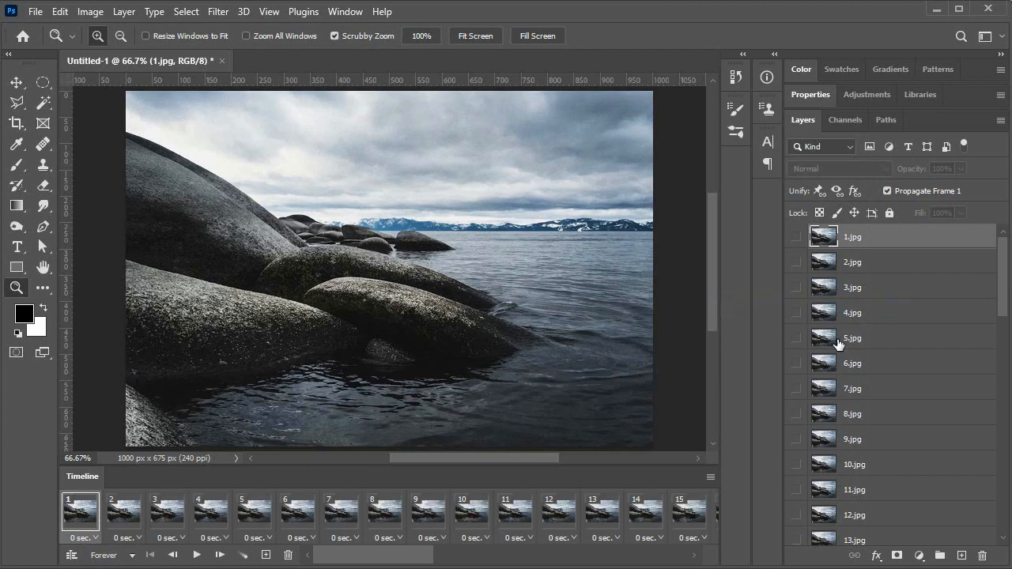
Look through the animation frames up to frame 47, and preview the playback
left_click_drag(406, 554, 686, 558)
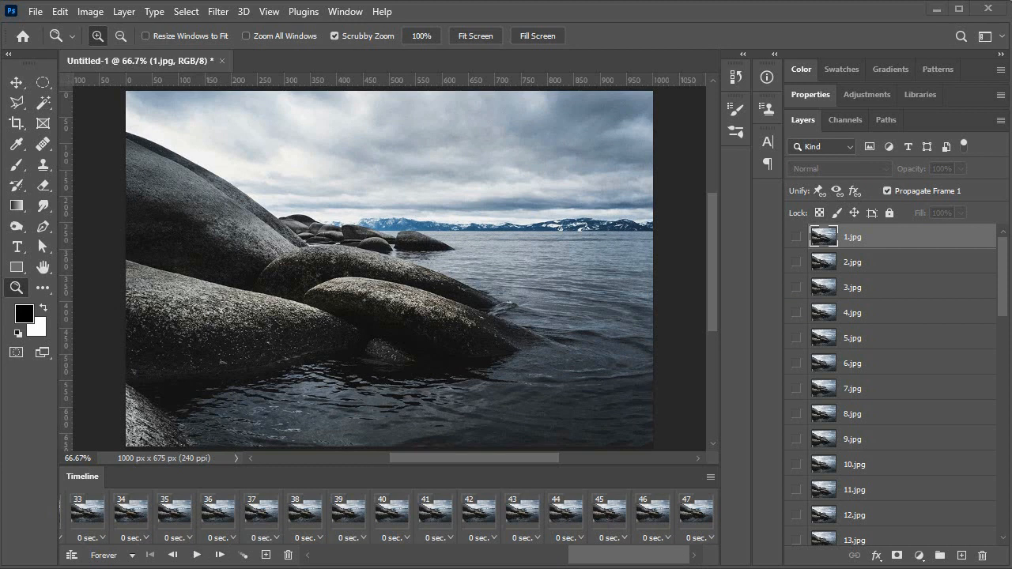
left_click(197, 555)
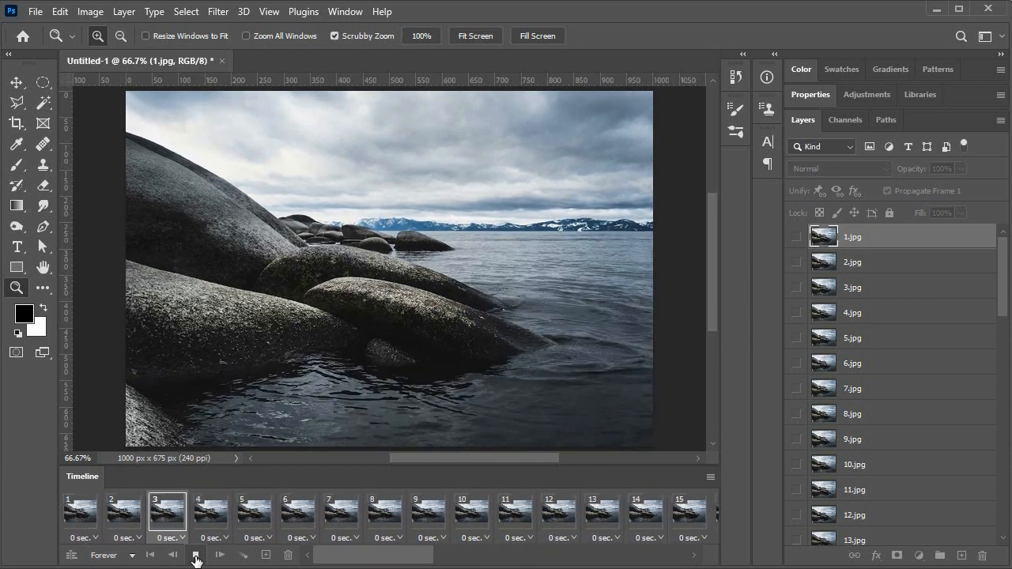
left_click(196, 556)
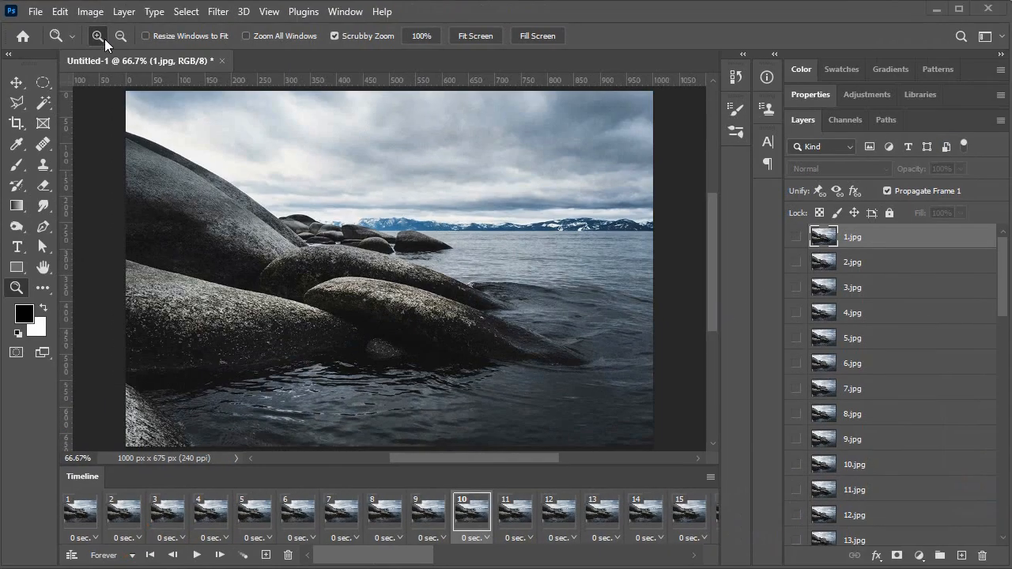
Start an Export As of the whole document with the format set to GIF
left_click(35, 12)
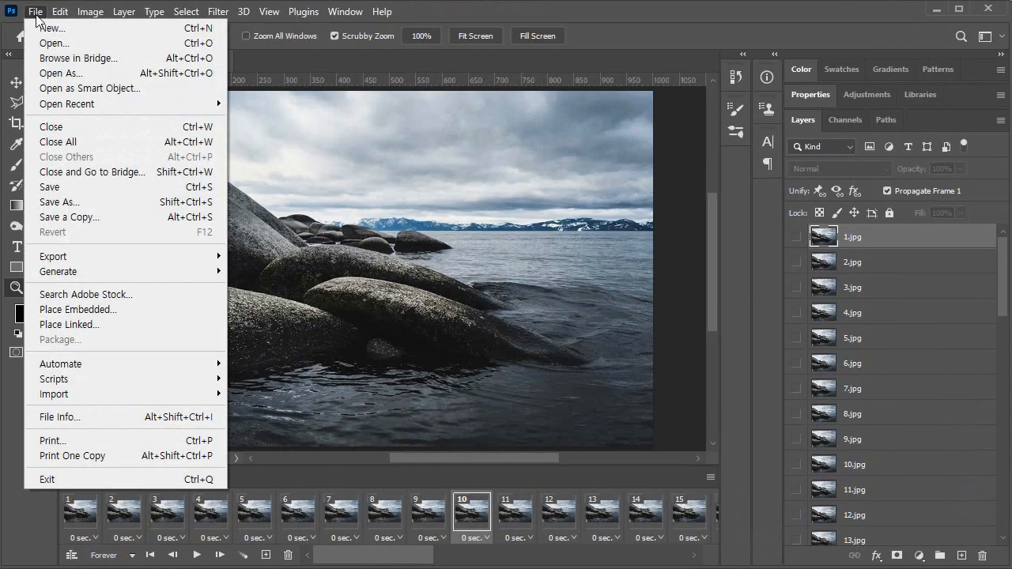
mouse_move(125, 264)
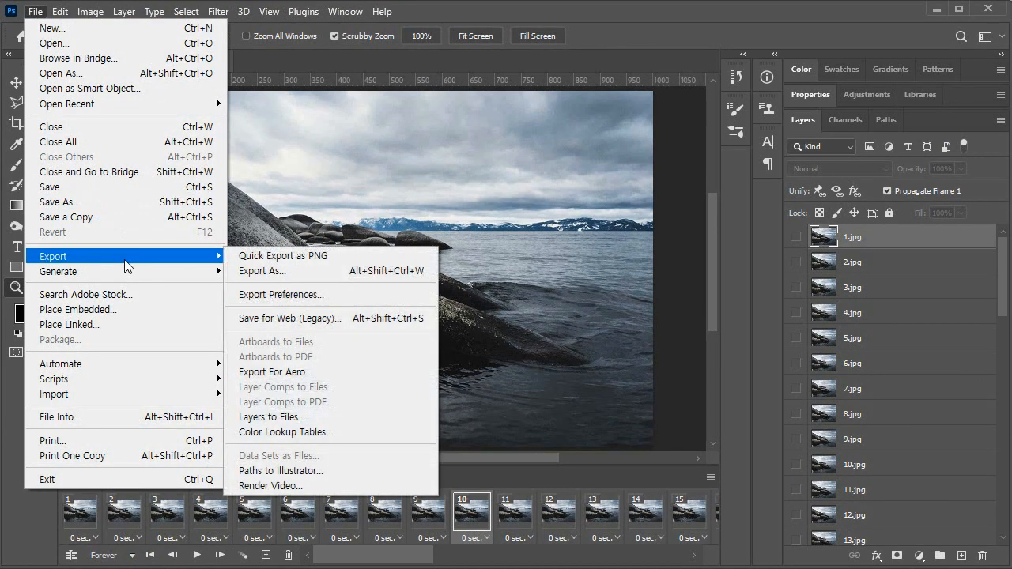
left_click(291, 271)
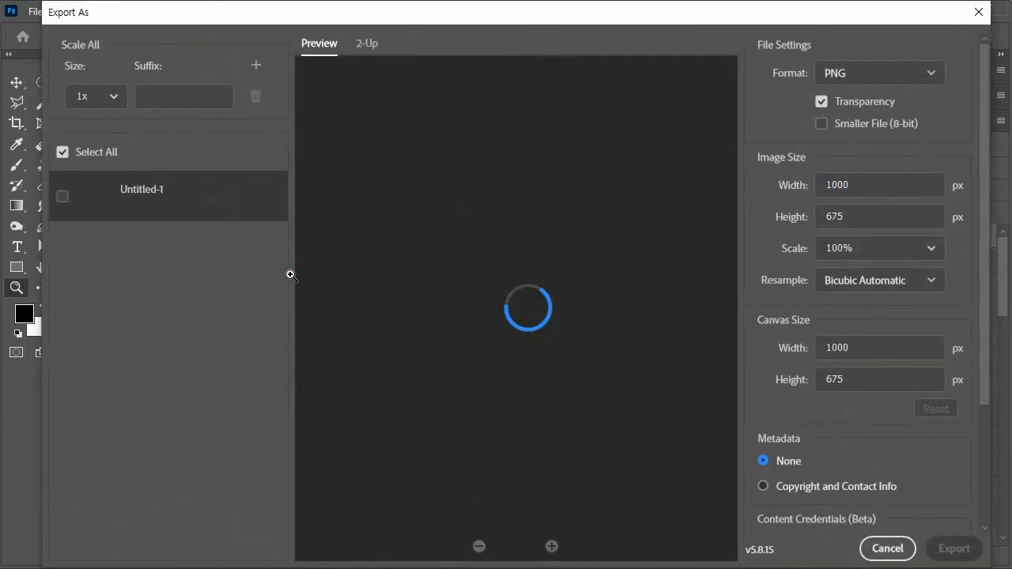
left_click(912, 77)
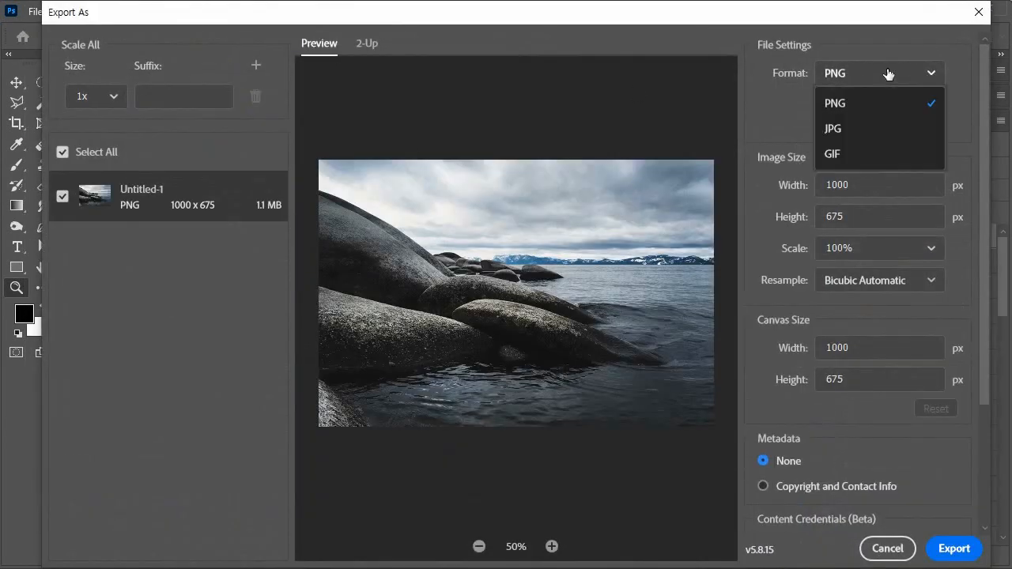
left_click(883, 152)
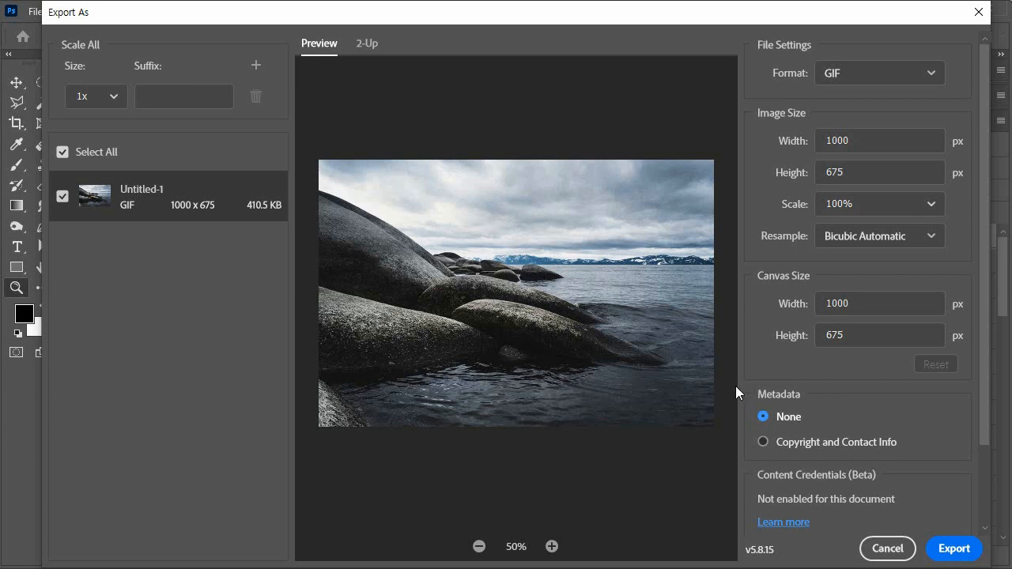
left_click(958, 548)
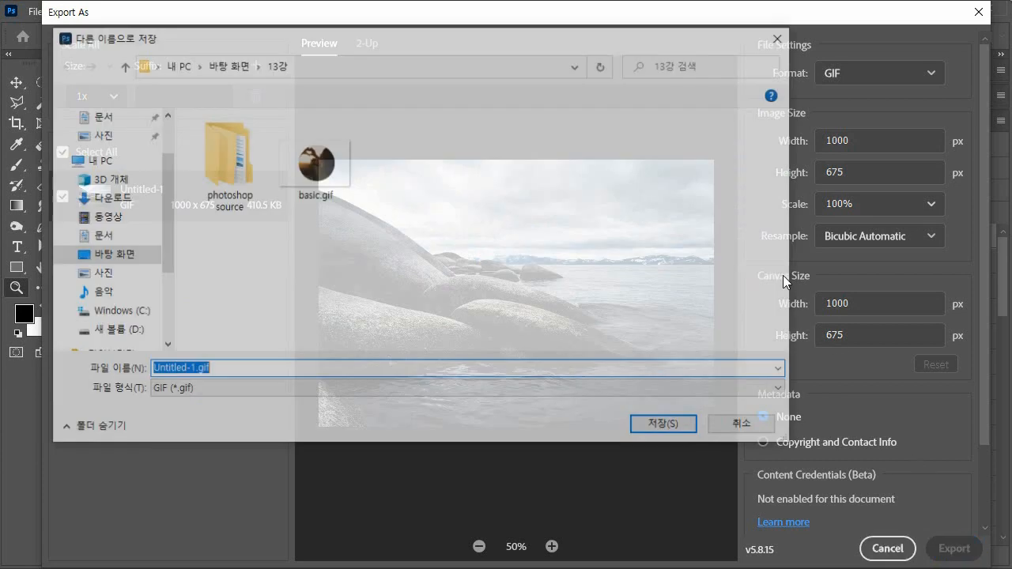
Name the exported file animation.gif and save it in the 13강 folder
left_click(194, 376)
key("BackSpace")
key("BackSpace")
key("BackSpace")
key("BackSpace")
key("BackSpace")
key("BackSpace")
key("BackSpace")
key("BackSpace")
key("BackSpace")
key("BackSpace")
type("ani")
type("mation")
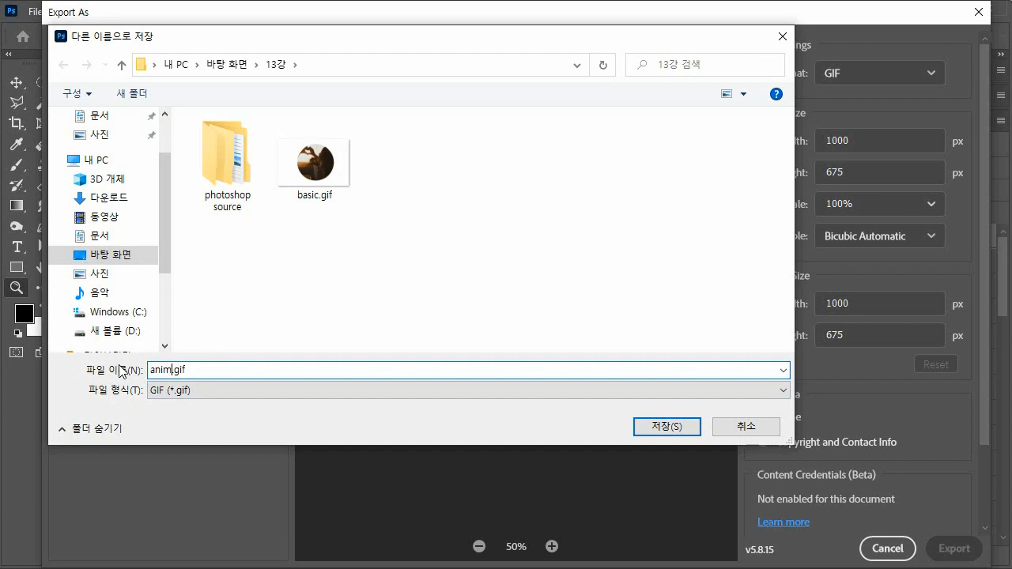
key("Return")
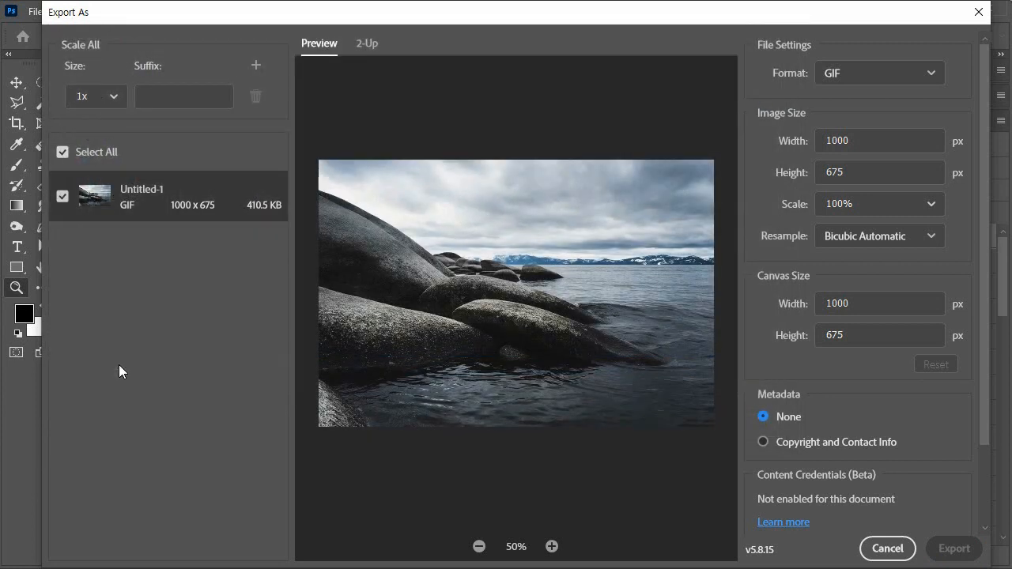
Switch to File Explorer, find animation.gif in the 13강 folder and view it in a new Chrome tab
key("alt+Tab")
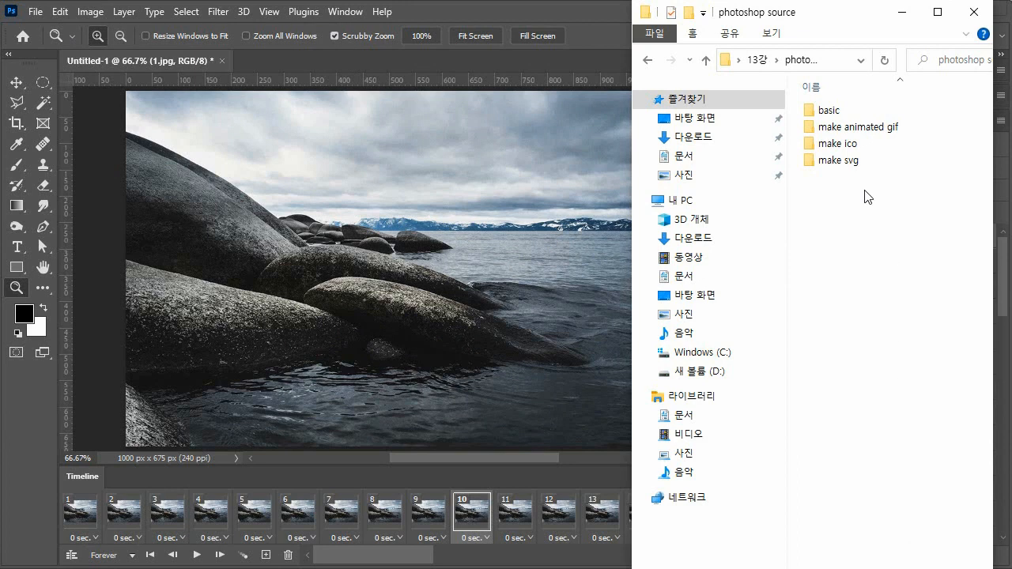
double_click(858, 126)
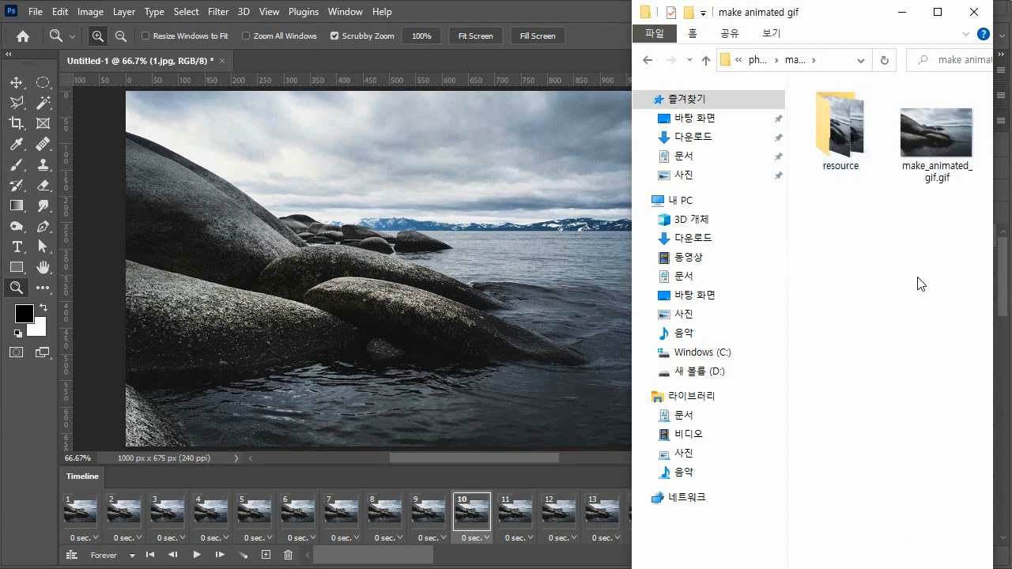
left_click(756, 66)
left_click(754, 66)
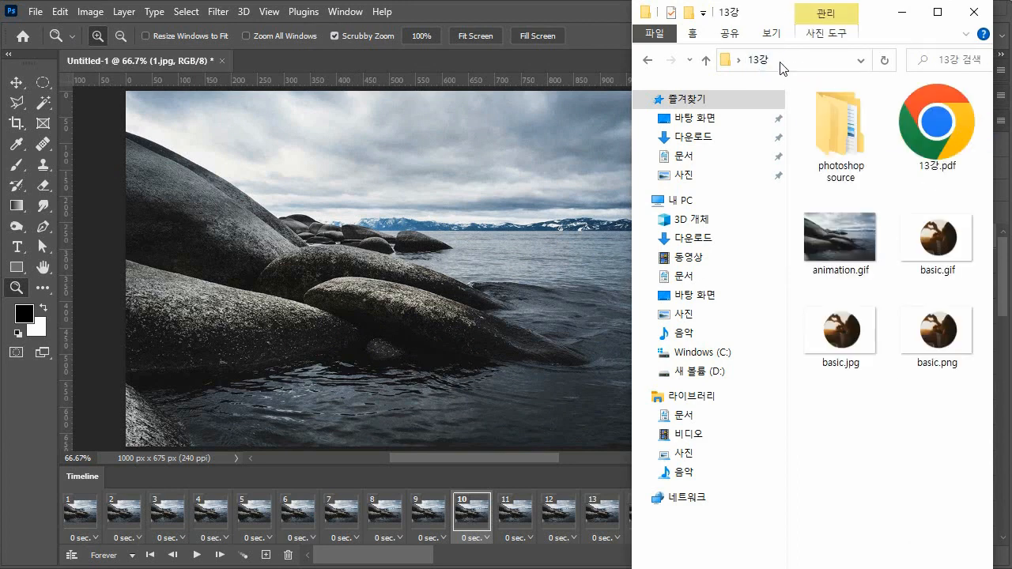
left_click(821, 251)
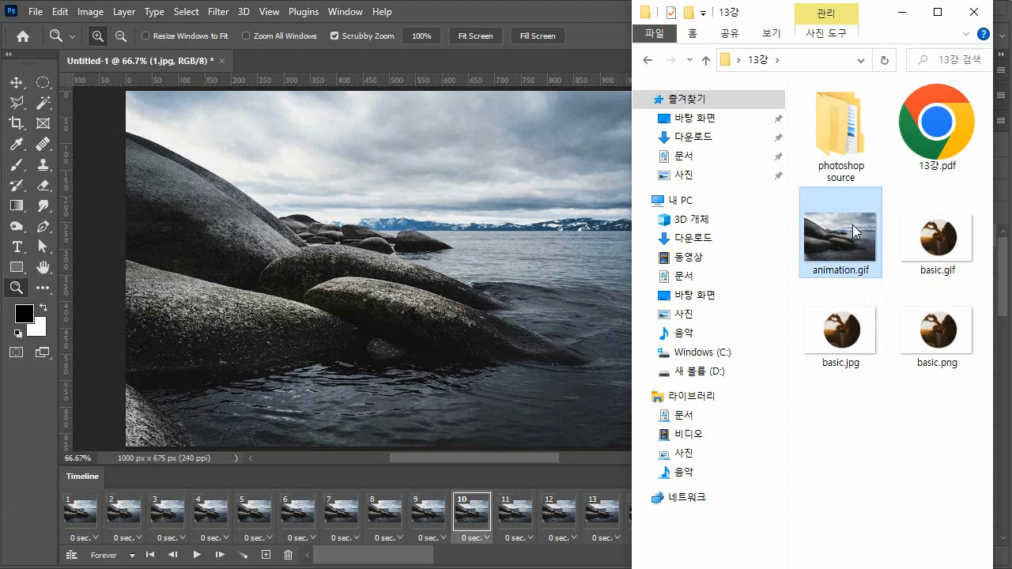
double_click(856, 234)
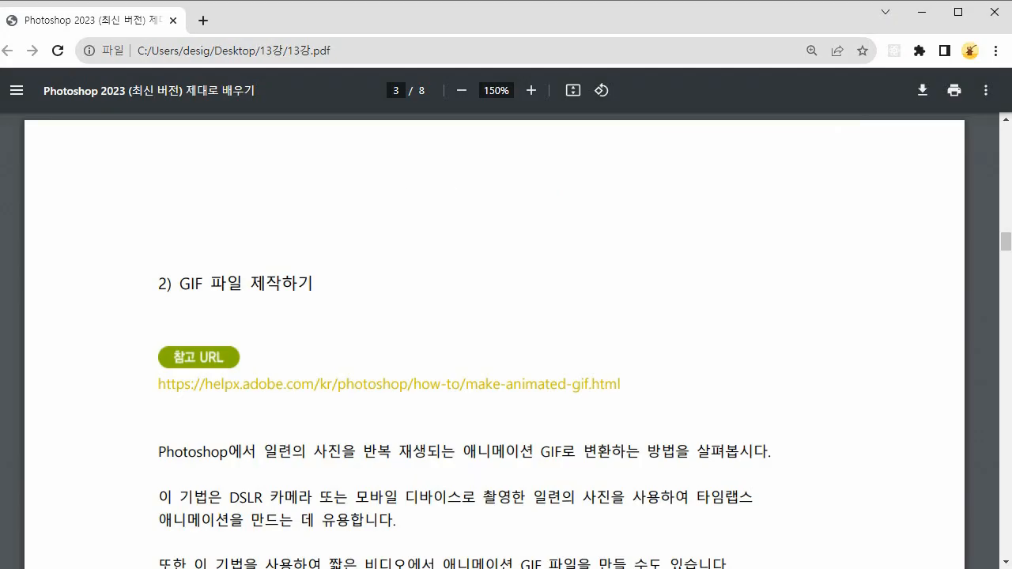
left_click(835, 234)
left_click_drag(834, 235, 219, 24)
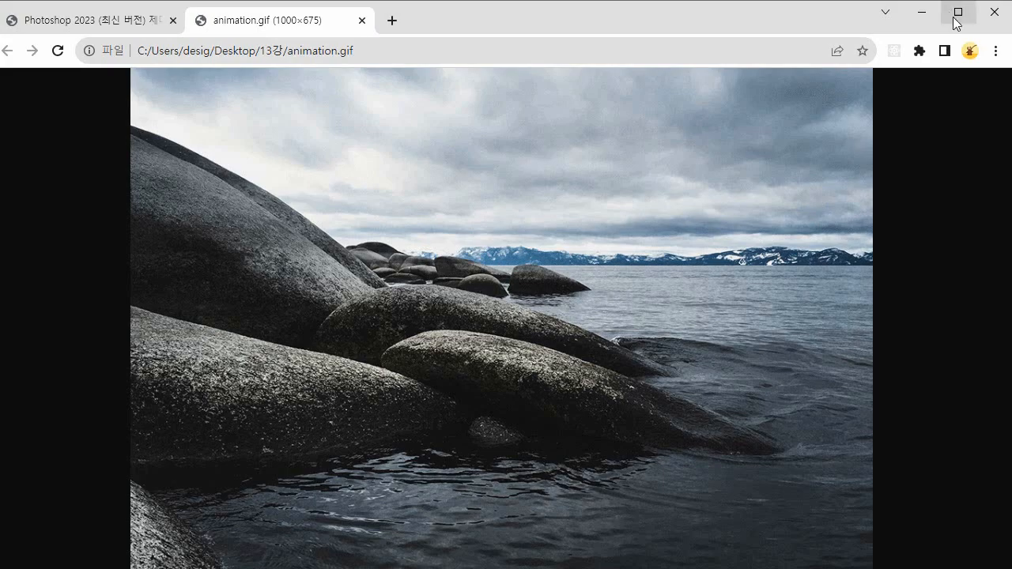
left_click(921, 12)
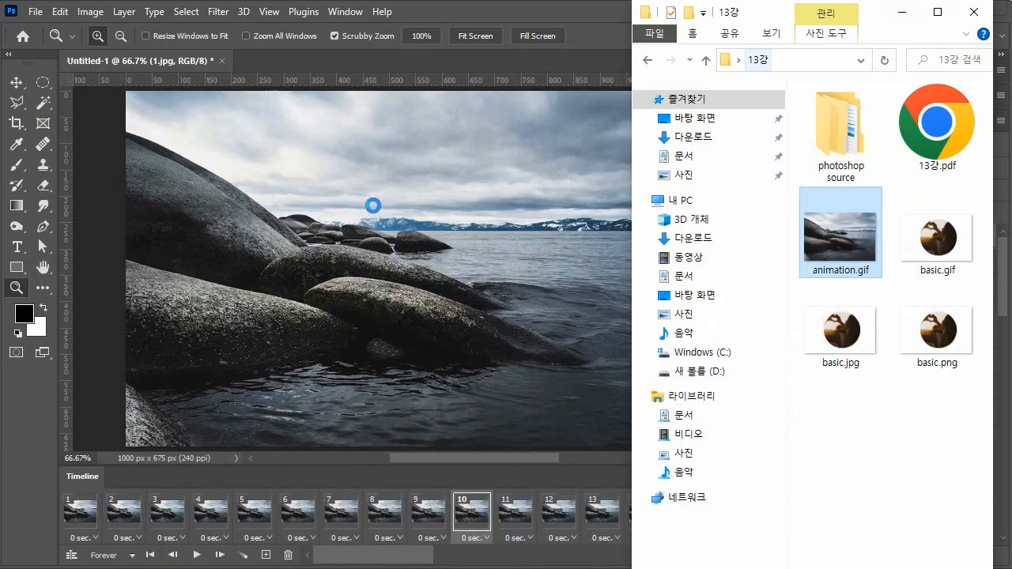
Return to Photoshop, review the Export As settings and format choices for GIF, and close the dialog without exporting
left_click(102, 227)
left_click(35, 12)
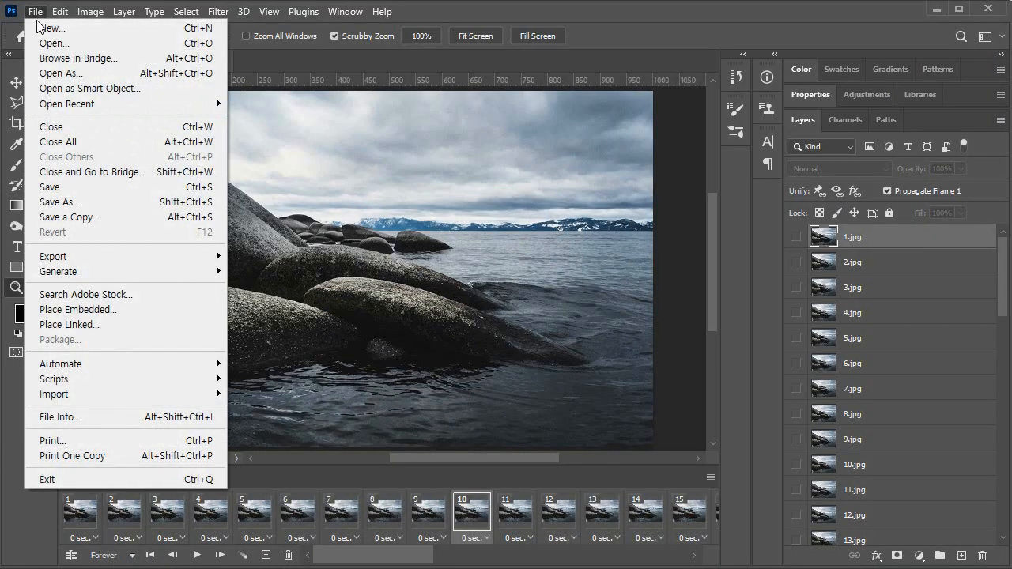
mouse_move(109, 256)
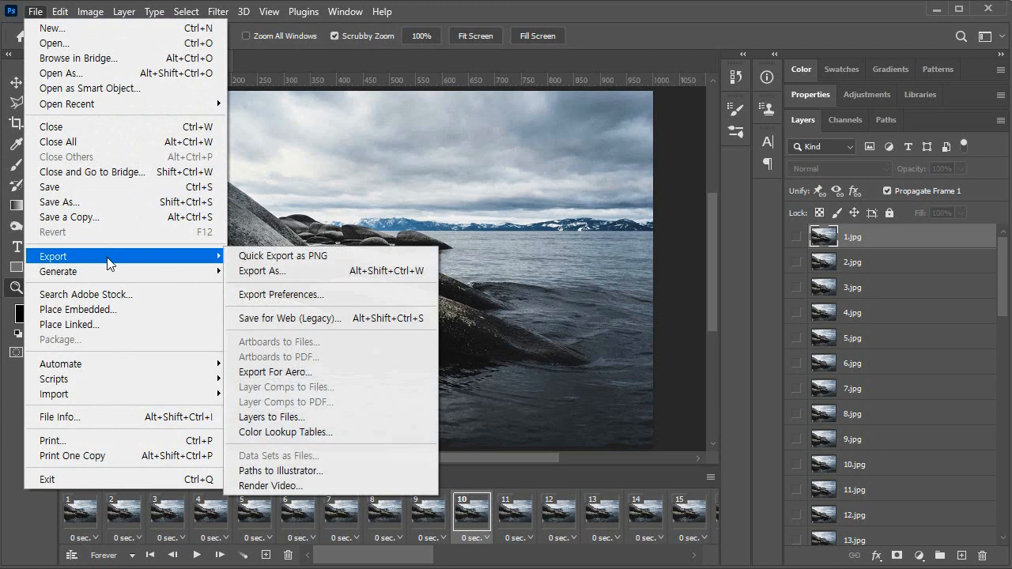
left_click(354, 272)
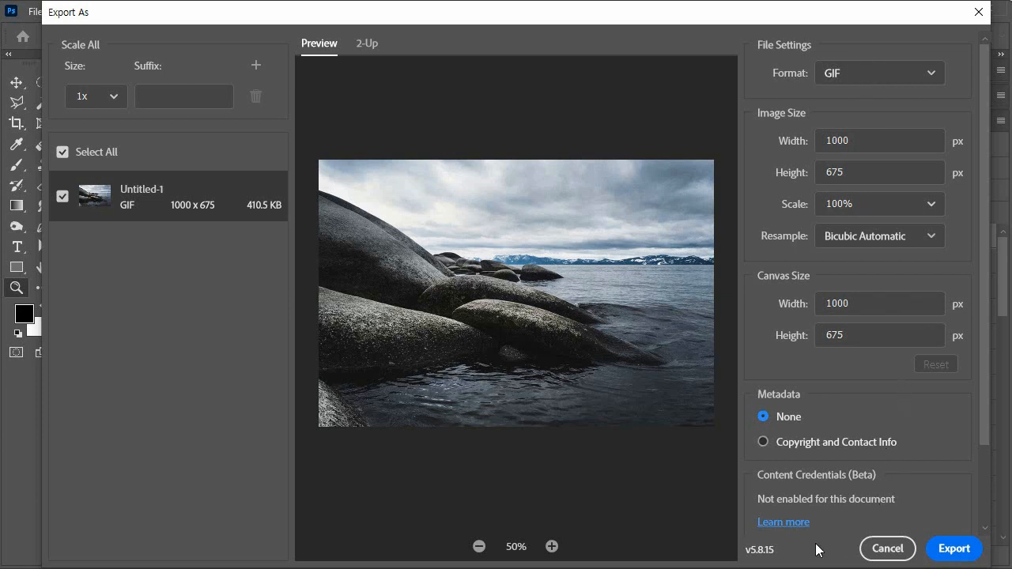
left_click(860, 74)
left_click(860, 74)
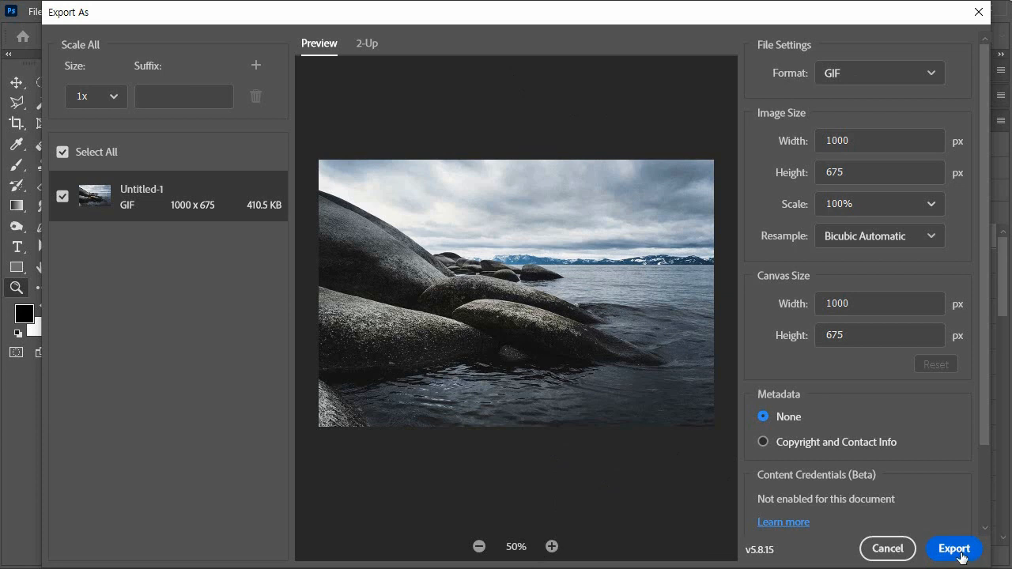
left_click(887, 548)
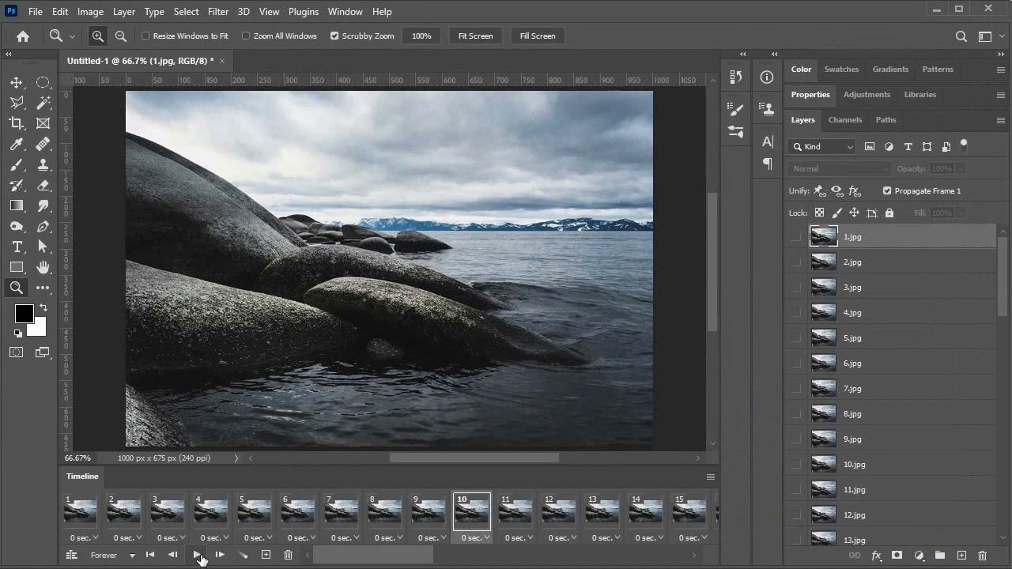
Preview the frame animation briefly and open Save for Web (Legacy) with the original and optimized images in 2-Up view
left_click(196, 556)
left_click(197, 556)
left_click(36, 12)
mouse_move(111, 265)
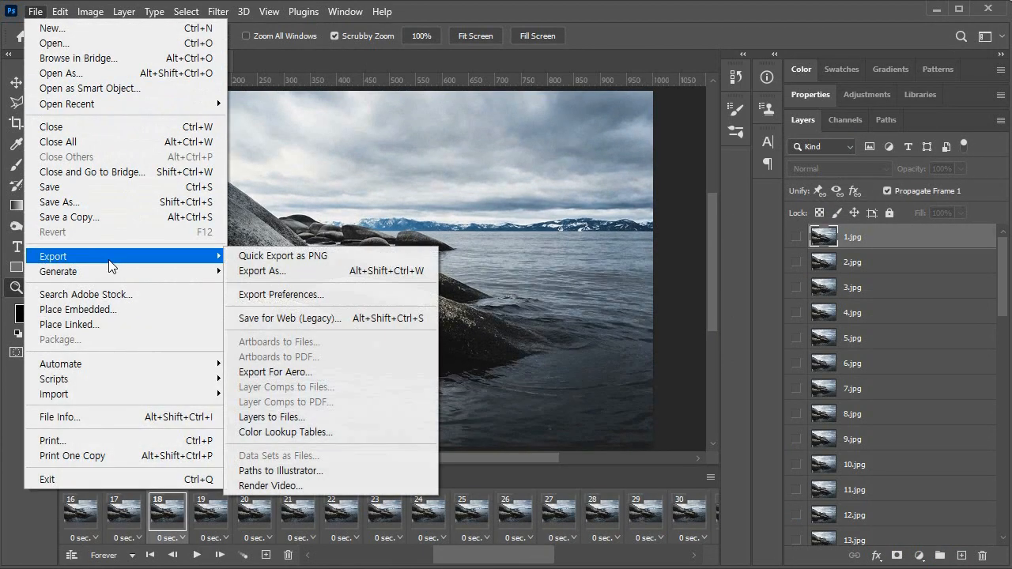
left_click(314, 319)
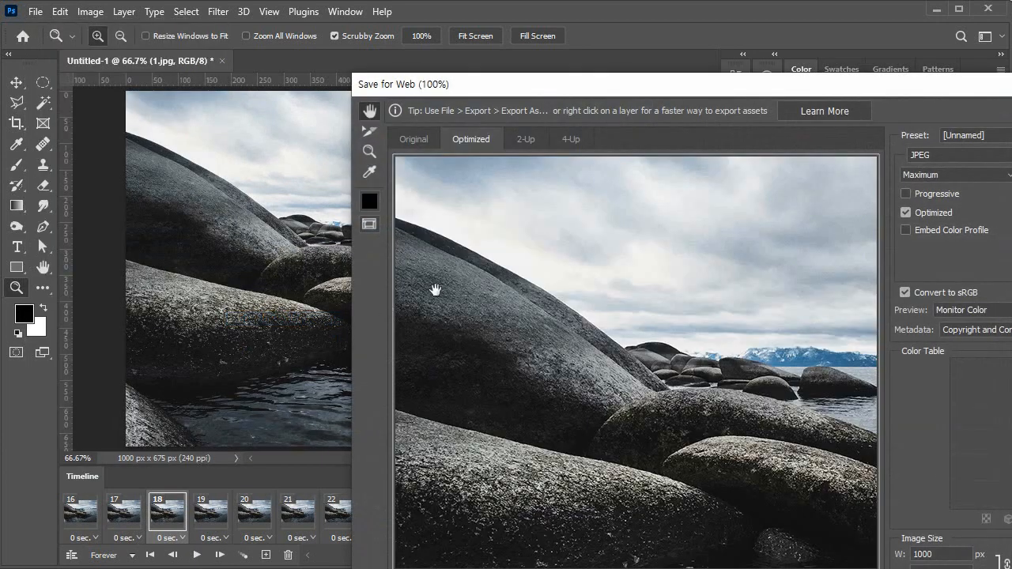
left_click_drag(917, 83, 700, 6)
left_click(201, 68)
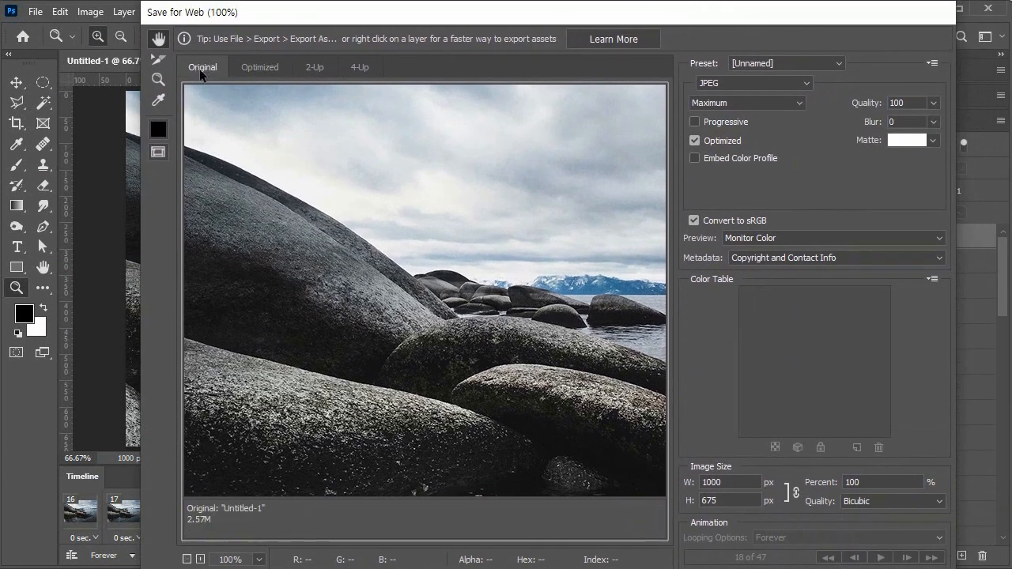
left_click(317, 69)
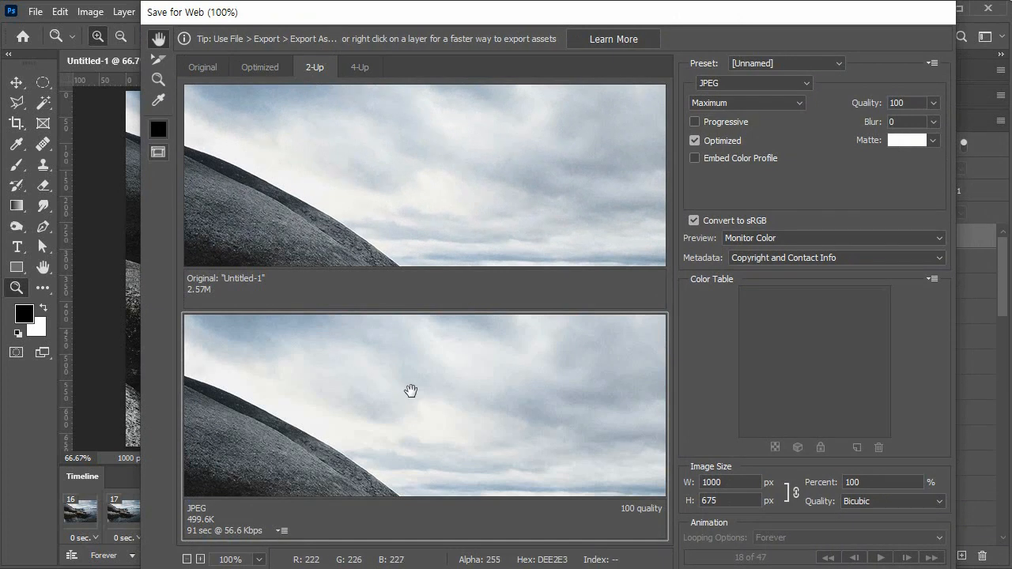
Set the optimized format to GIF, compare the water area in both previews, and preview the animation playback
left_click(732, 81)
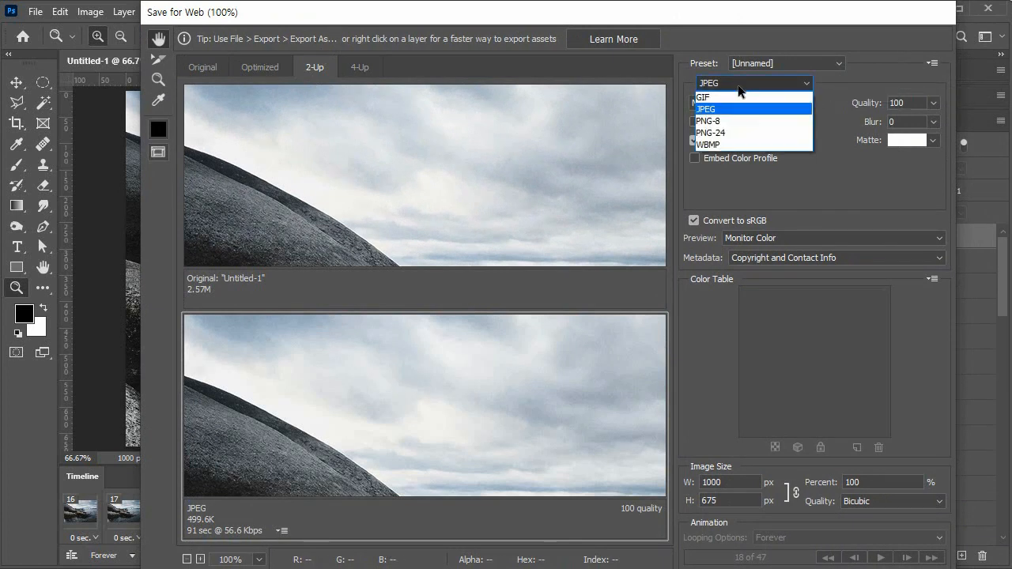
left_click(745, 98)
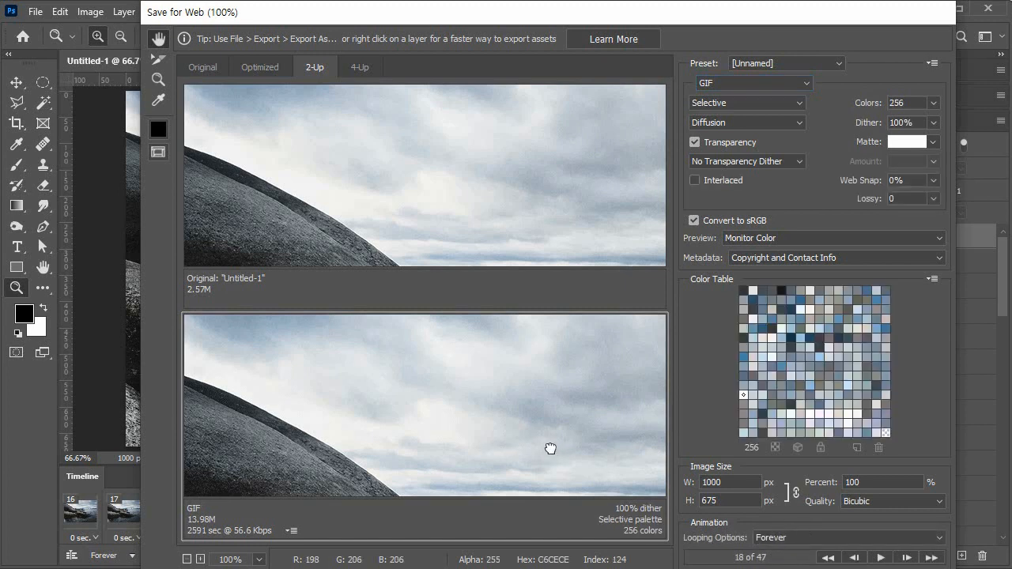
left_click_drag(546, 451, 530, 269)
left_click_drag(592, 460, 651, 409)
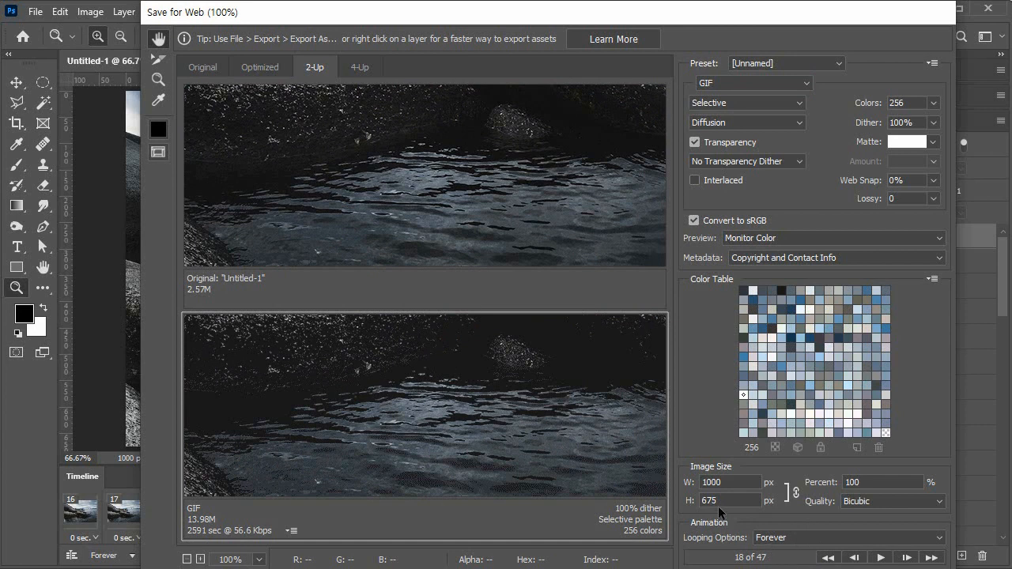
left_click(879, 558)
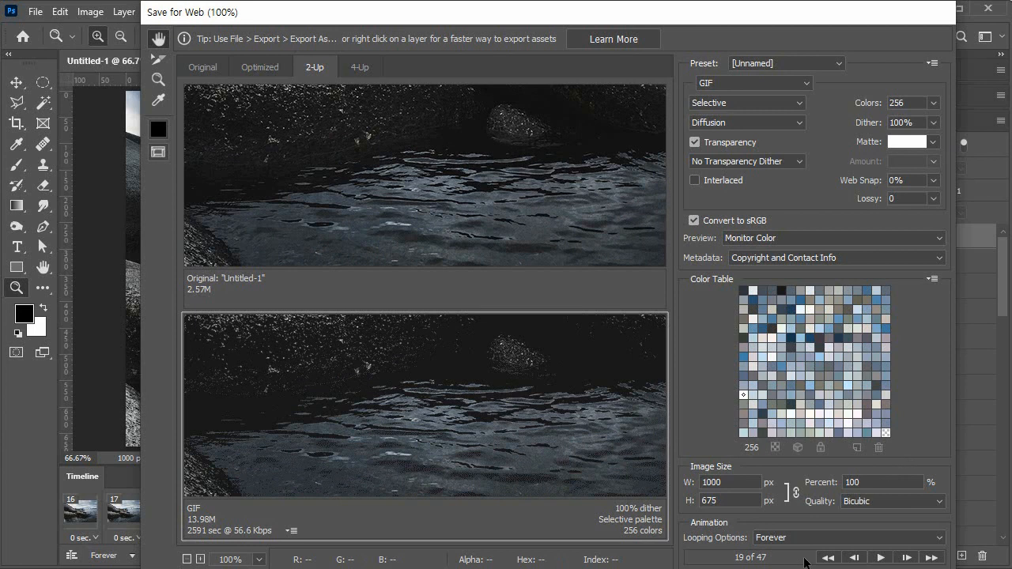
Save the optimized GIF in the 13강 folder as animation.gif, replacing the existing file and accepting the warning
left_click_drag(827, 17, 823, 6)
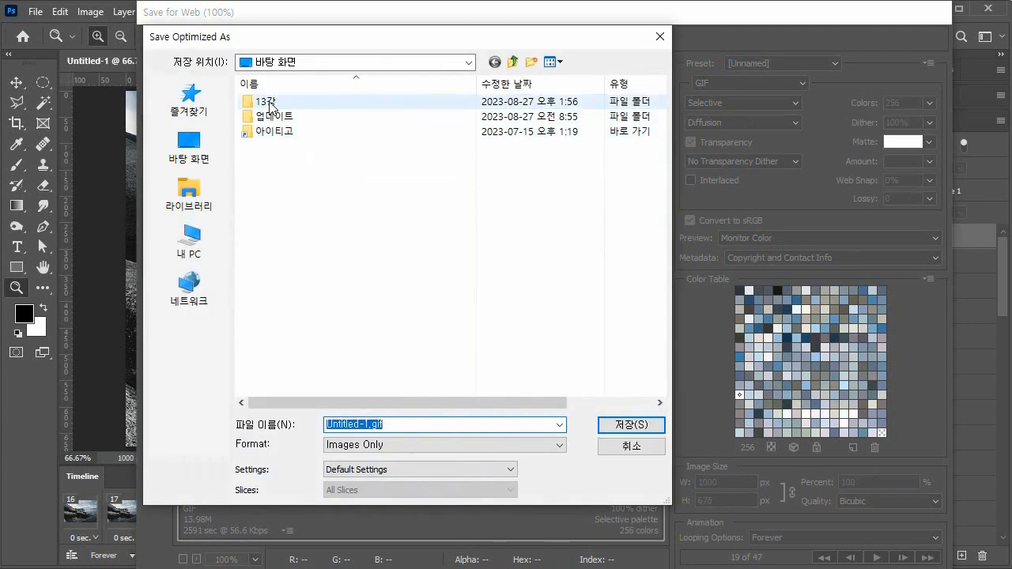
left_click(273, 105)
double_click(272, 106)
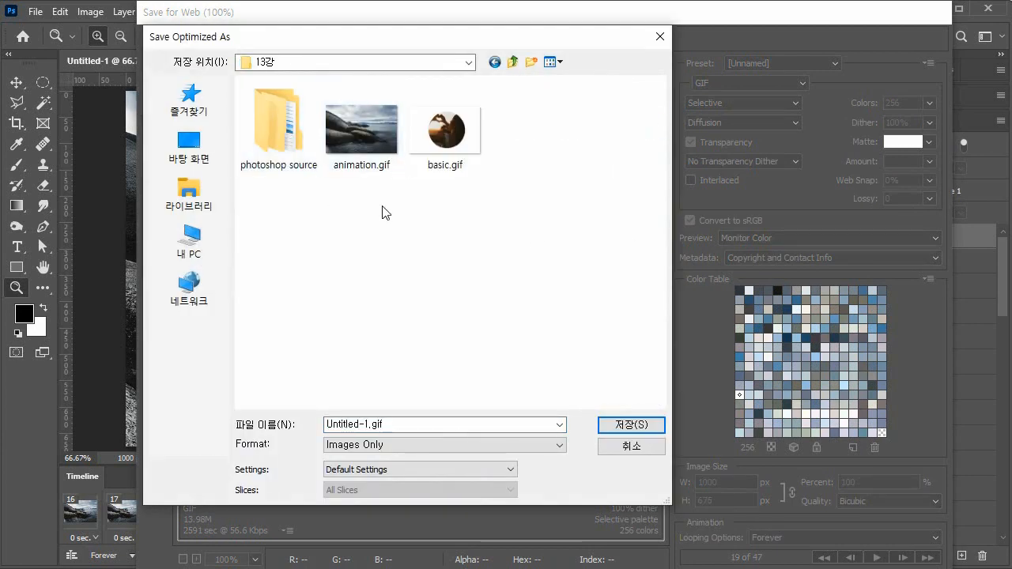
left_click(379, 167)
left_click(632, 423)
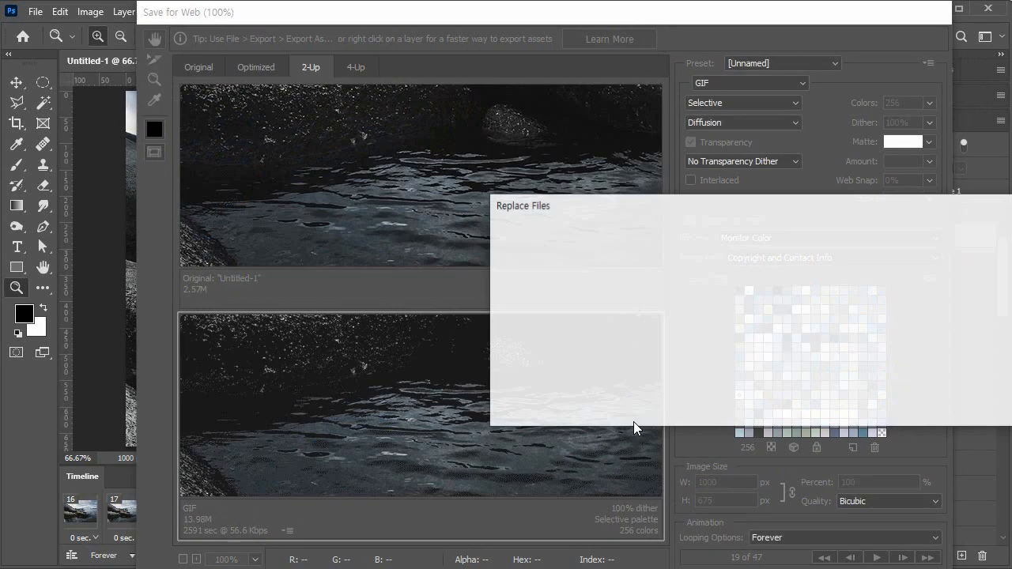
left_click(862, 408)
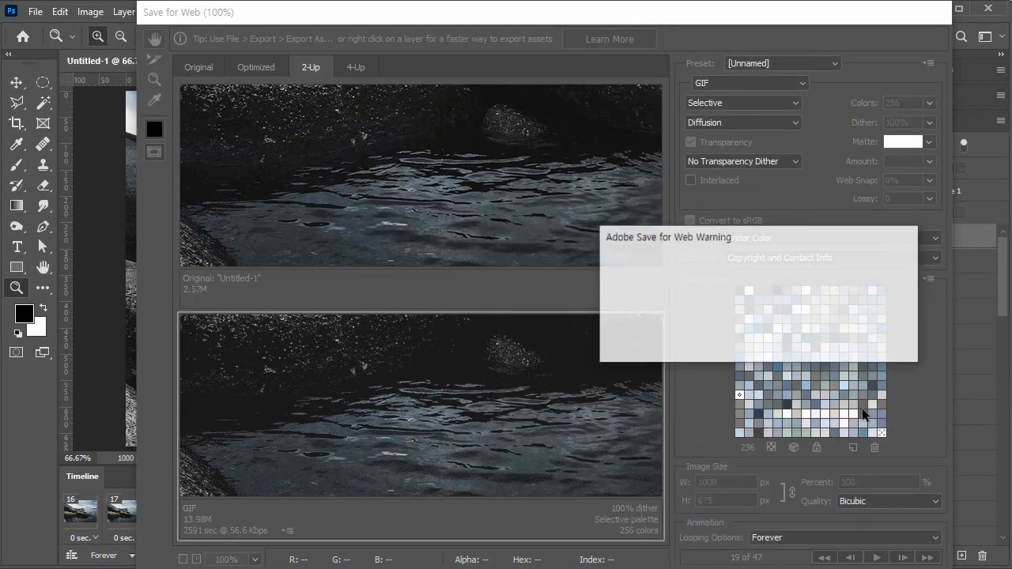
left_click(793, 344)
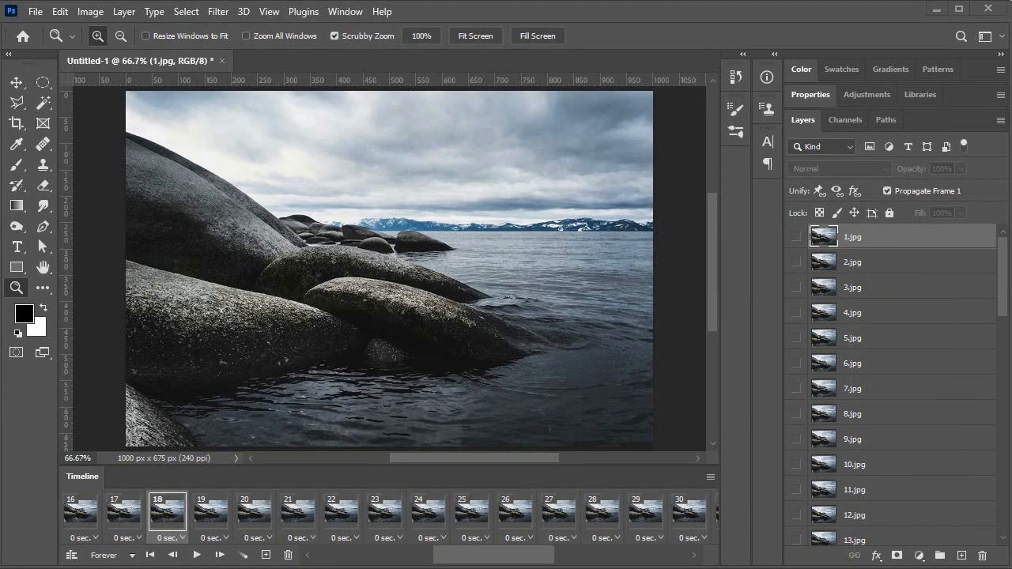
Switch to File Explorer and open the re-saved animation.gif in Chrome to check its playback
key("alt+Tab")
double_click(847, 230)
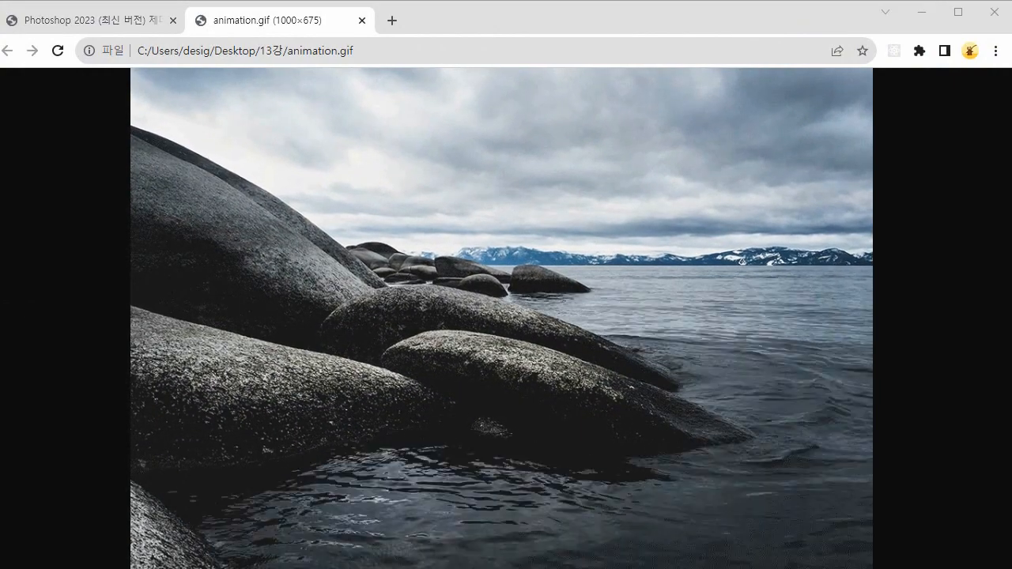
left_click(922, 12)
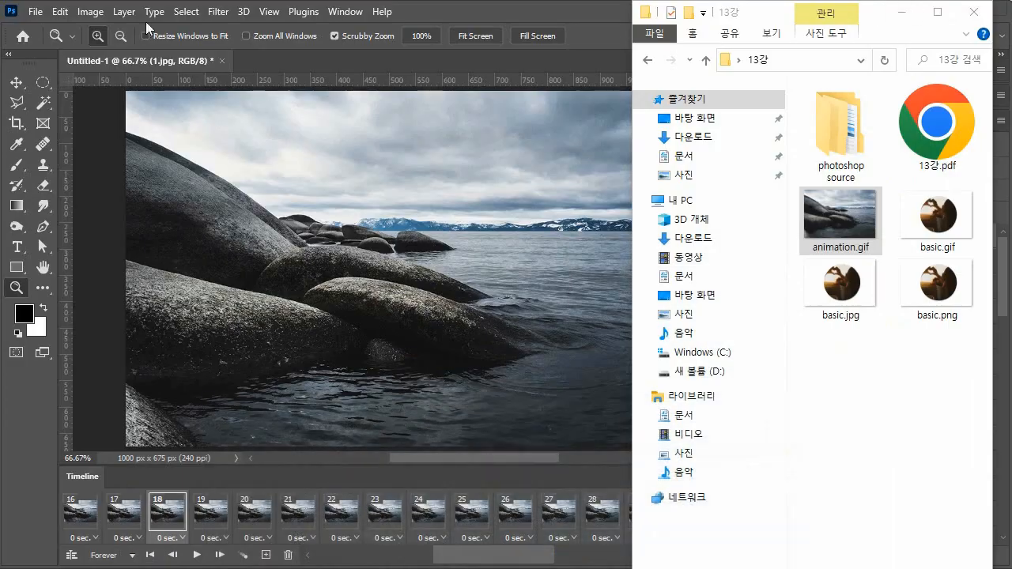
left_click(35, 13)
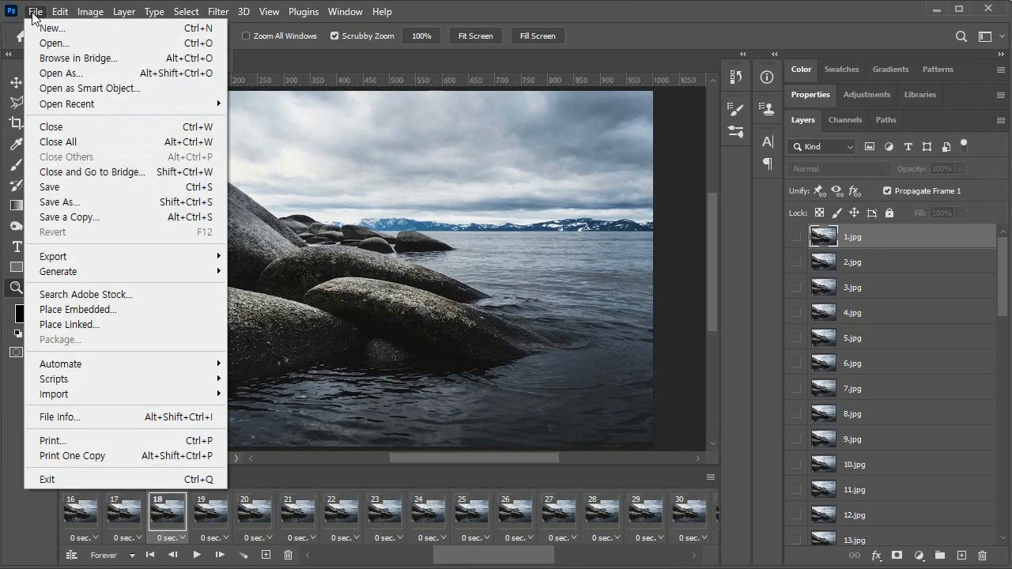
mouse_move(150, 252)
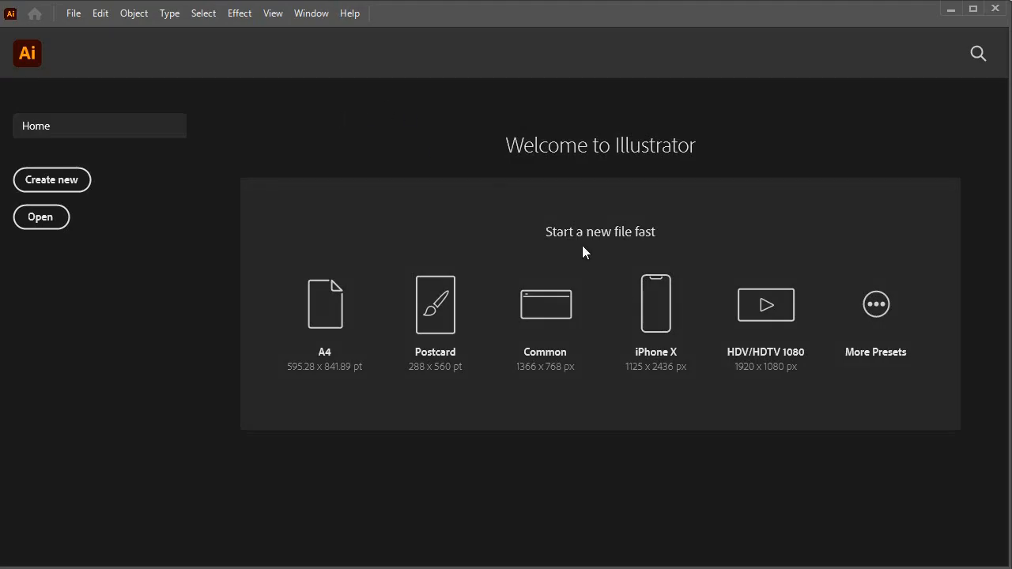
Open samsung.ai from the photoshop source > make svg > resource folder in Illustrator and expand the toolbar to two columns
key("alt+Tab")
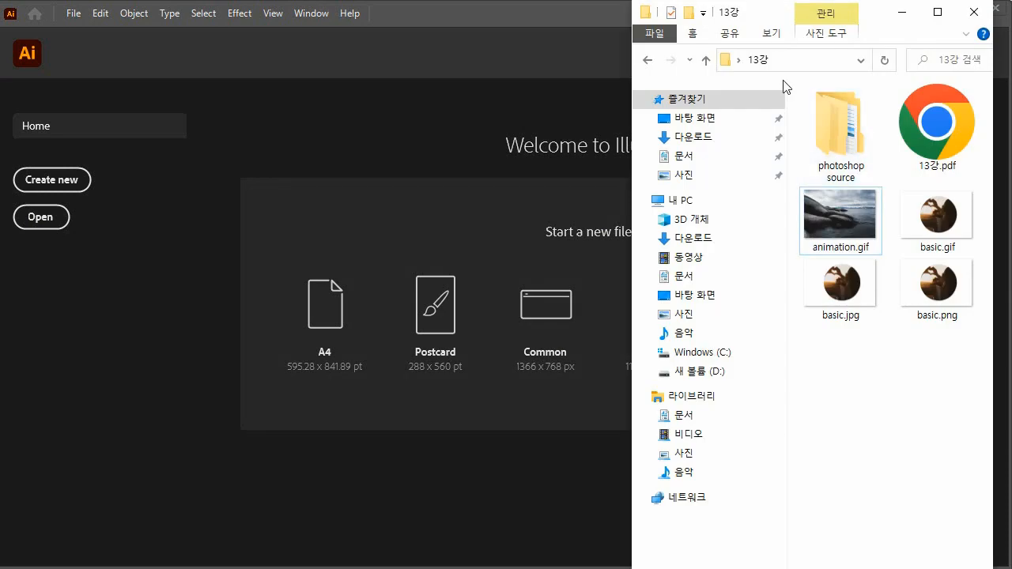
double_click(836, 130)
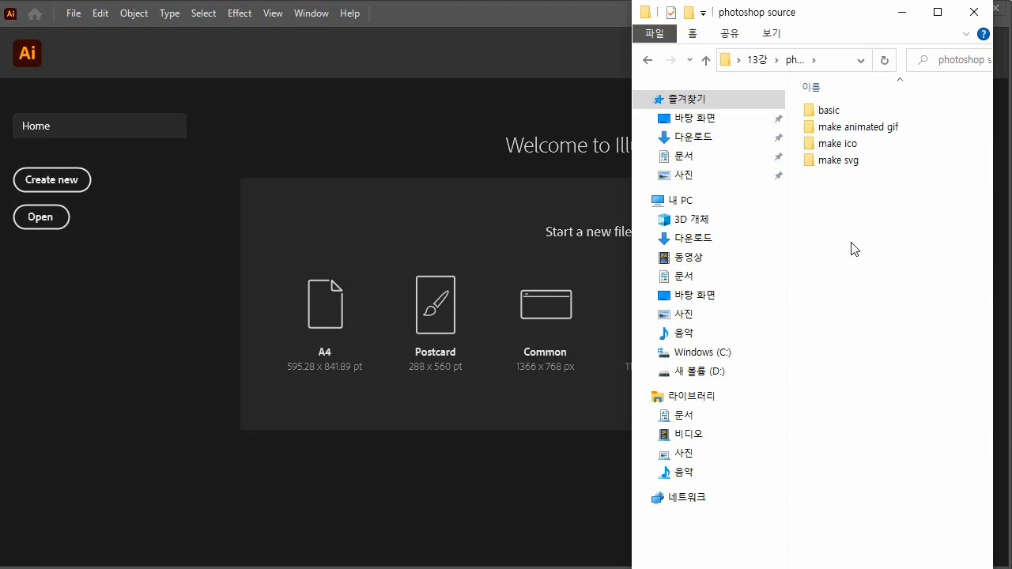
double_click(835, 162)
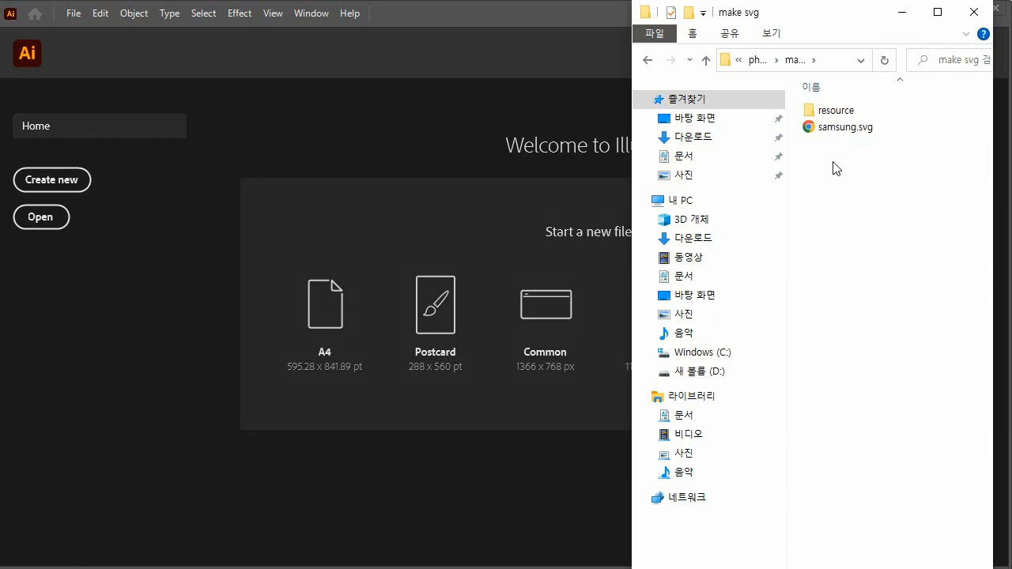
double_click(834, 111)
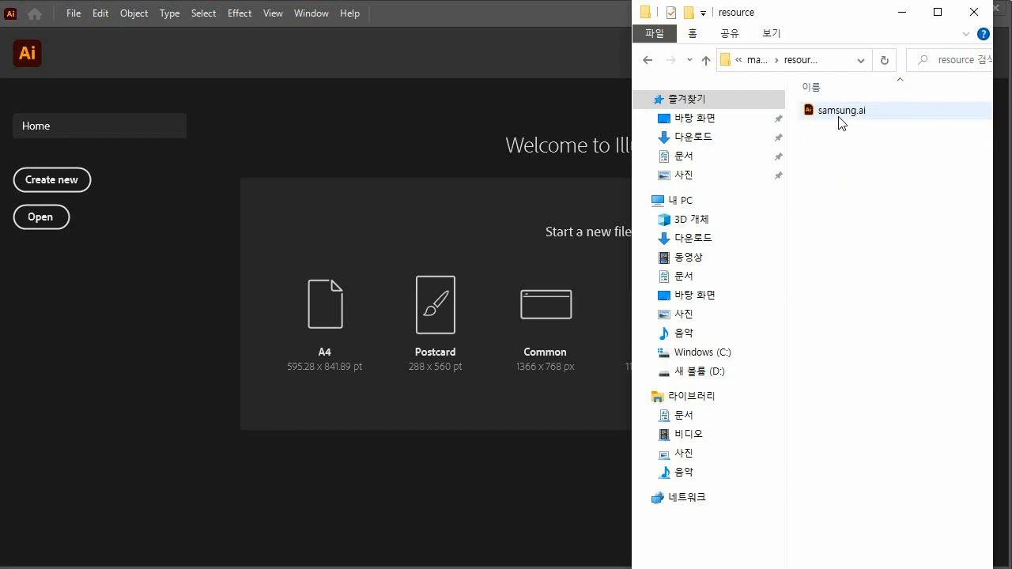
left_click_drag(838, 117, 436, 279)
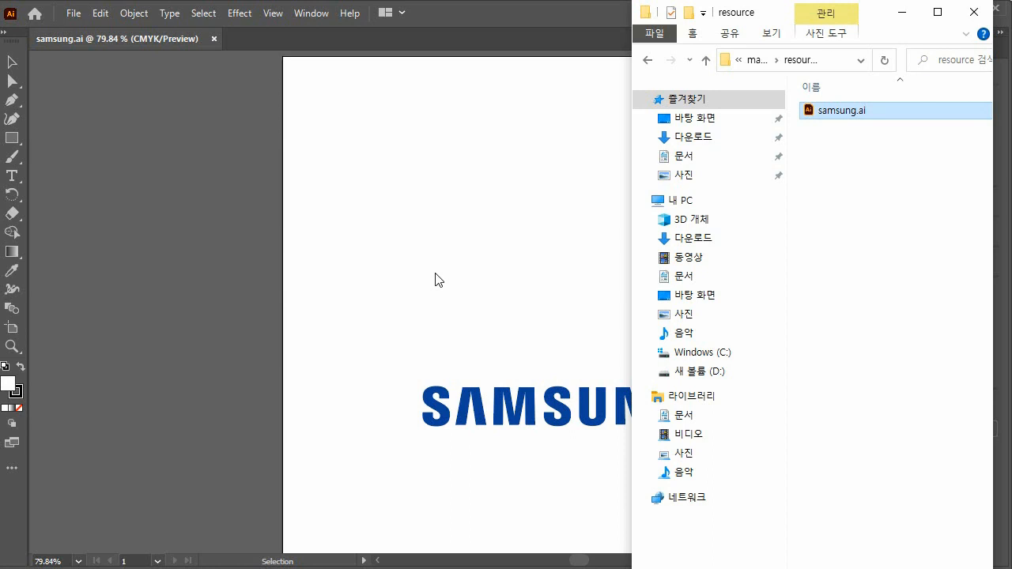
left_click(42, 61)
left_click(4, 32)
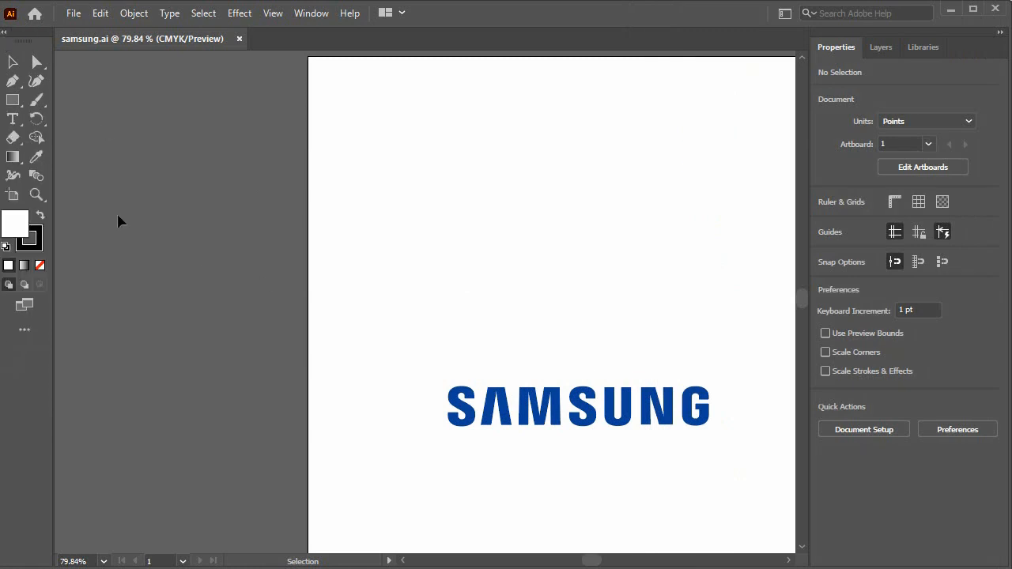
Export the SAMSUNG logo as a selection in SVG format and open the exported SVG folder
left_click_drag(571, 445, 382, 287)
left_click(346, 261)
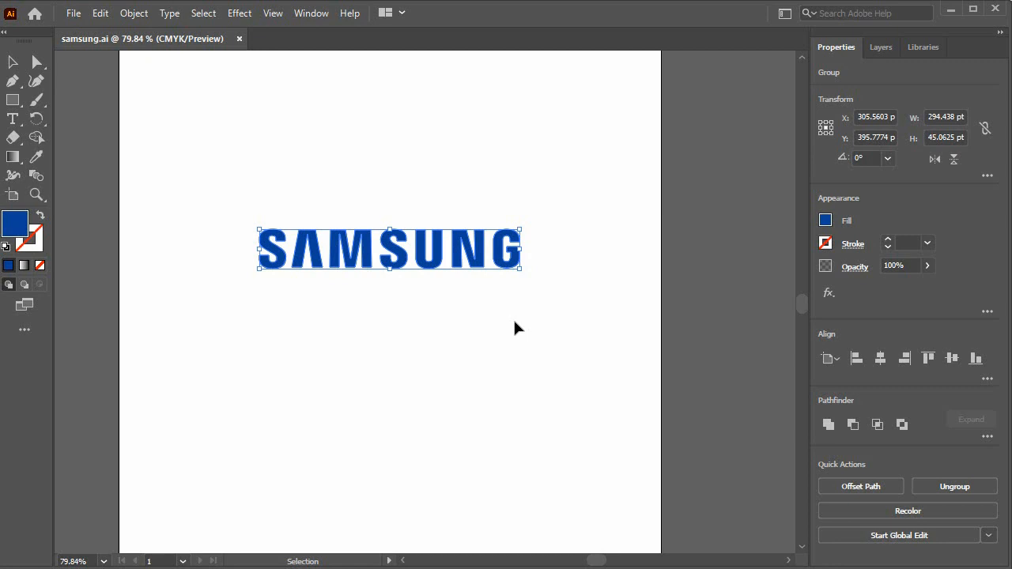
right_click(388, 252)
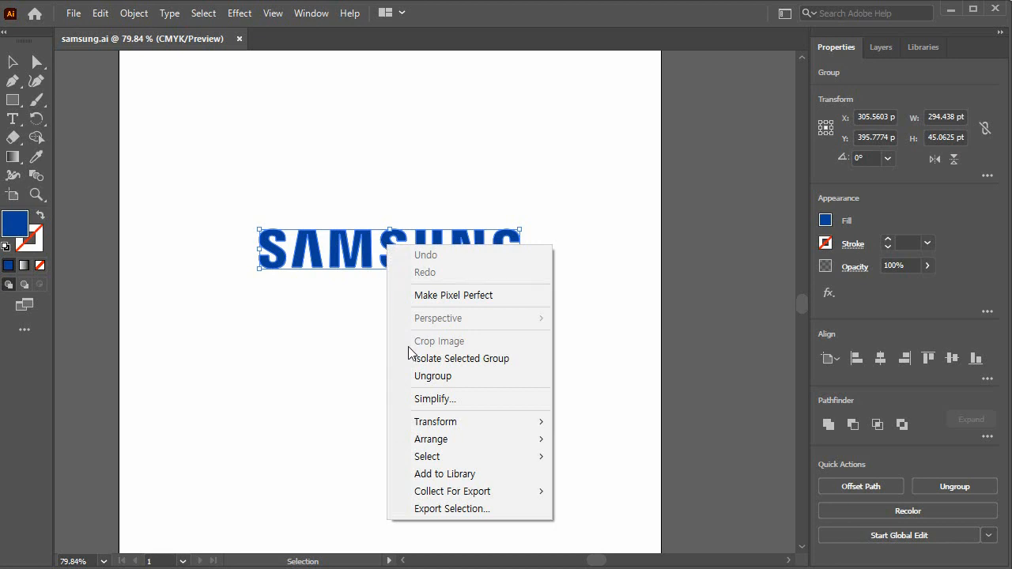
left_click(444, 508)
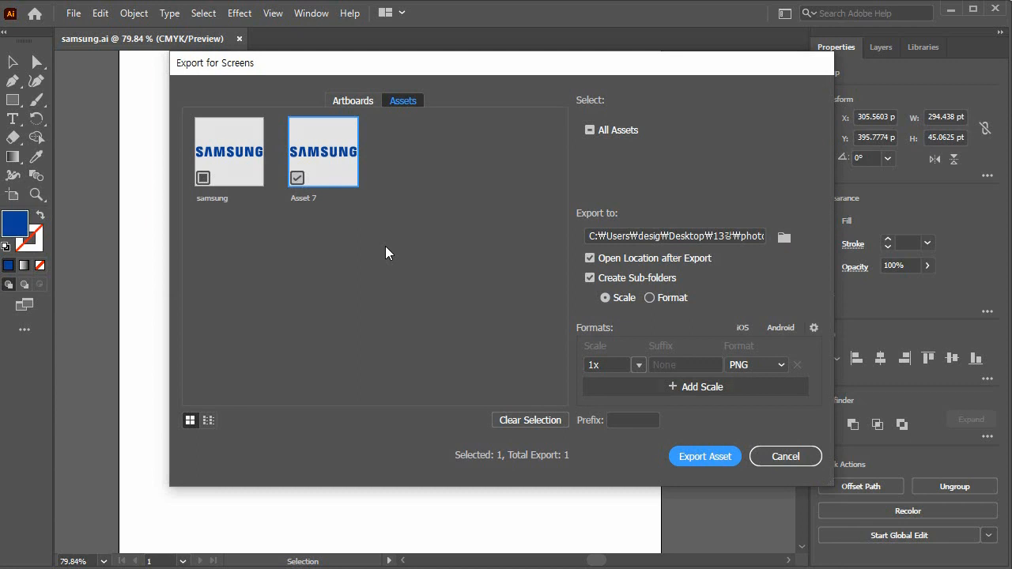
left_click(755, 368)
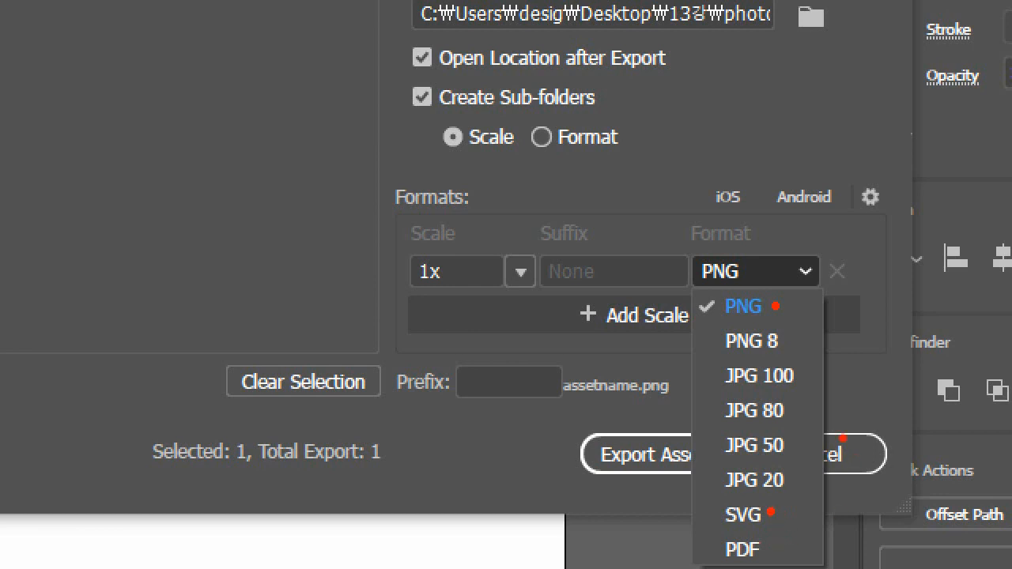
key("Escape")
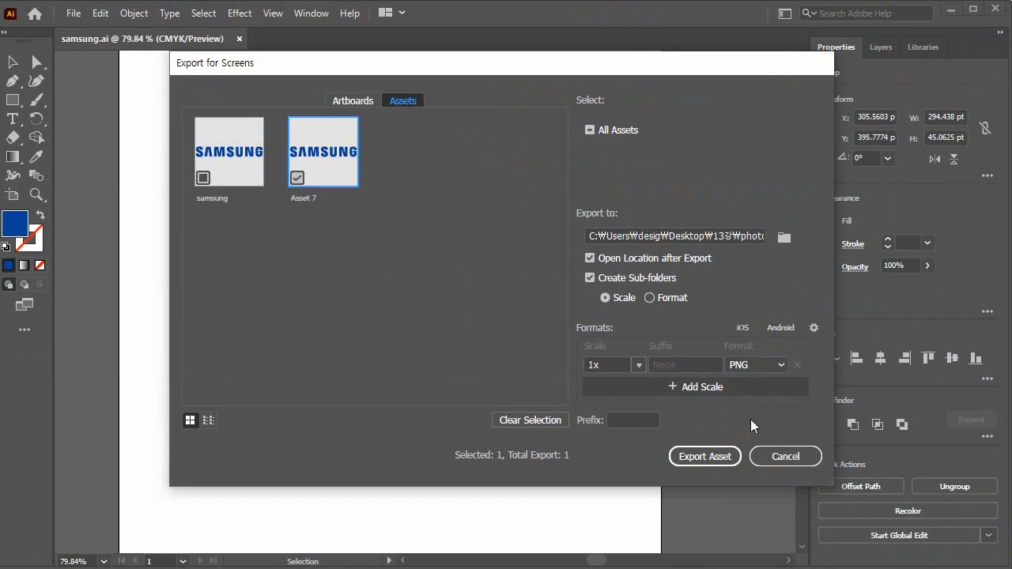
left_click(751, 275)
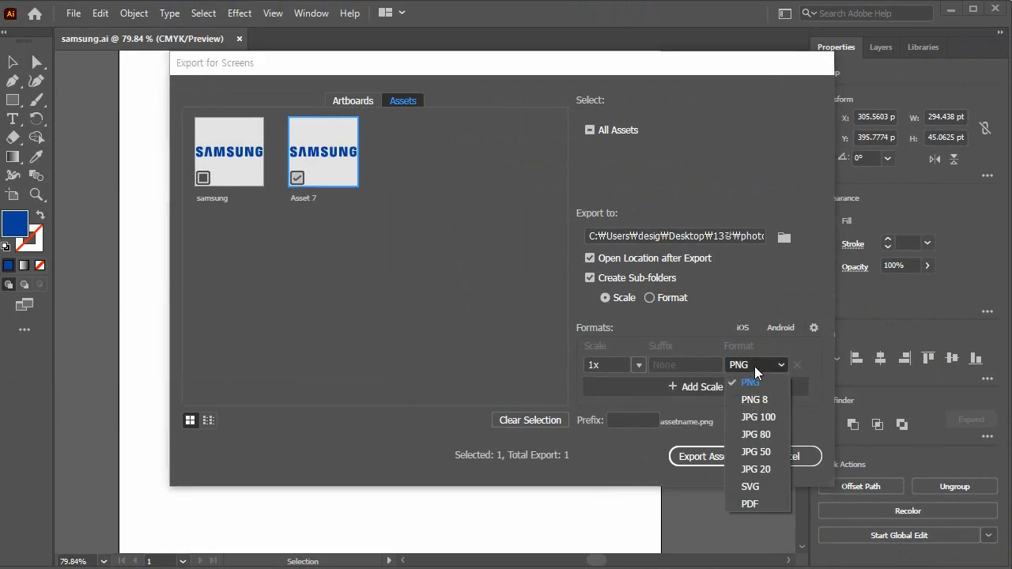
left_click(755, 486)
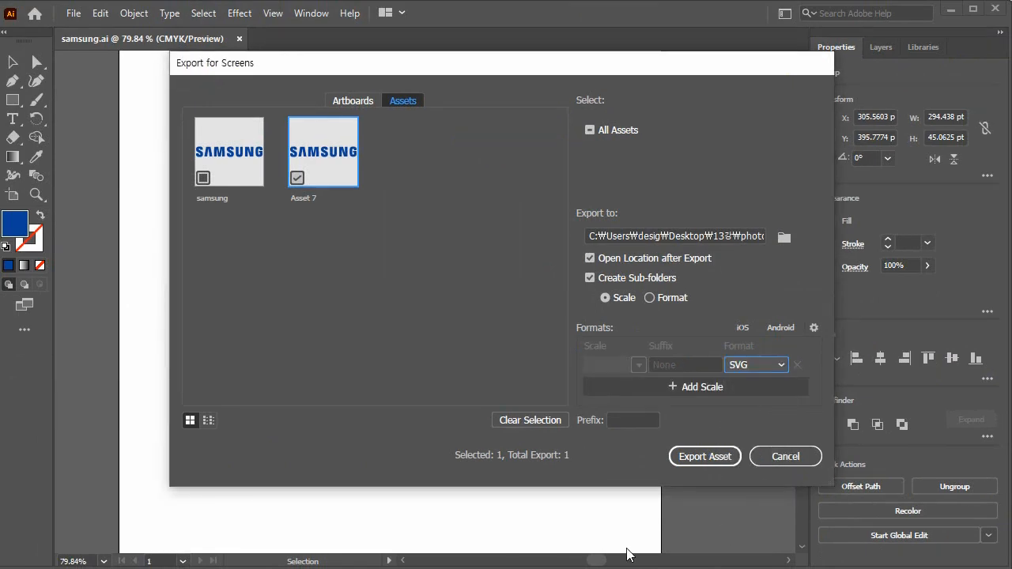
left_click(690, 458)
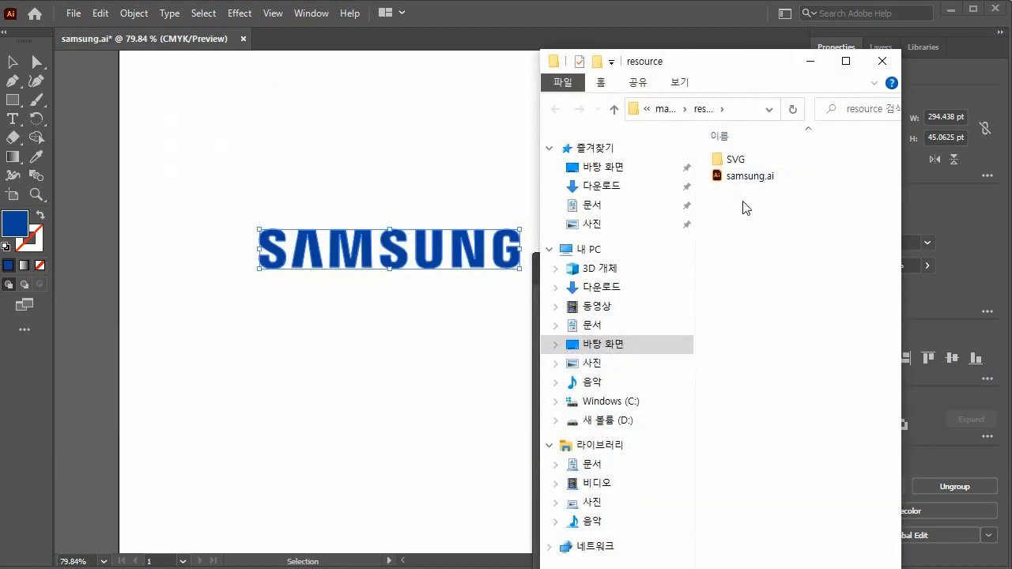
double_click(735, 161)
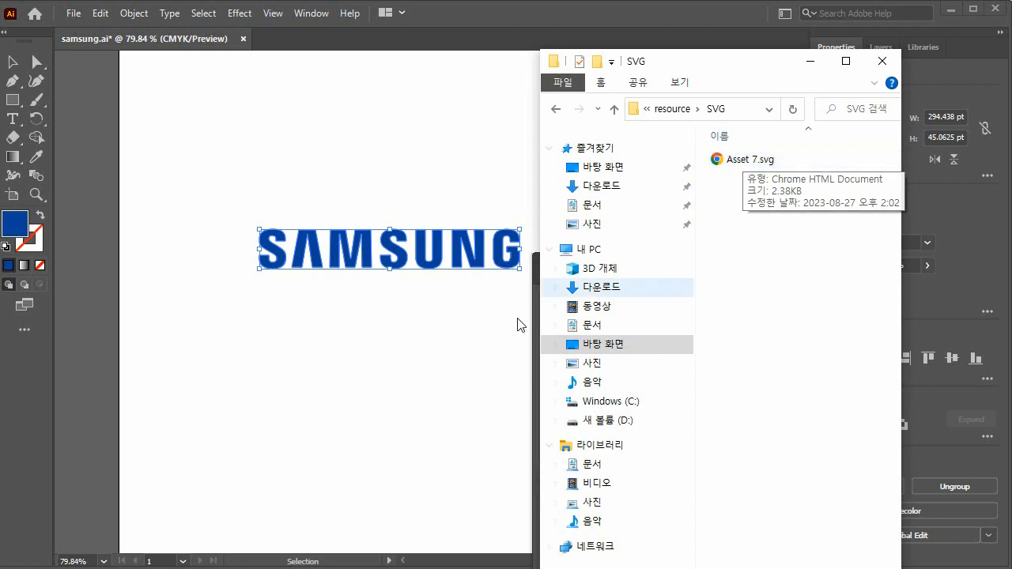
Delete Asset 7 from the export assets and dock the floating Asset Export panel with the Properties group
left_click(438, 370)
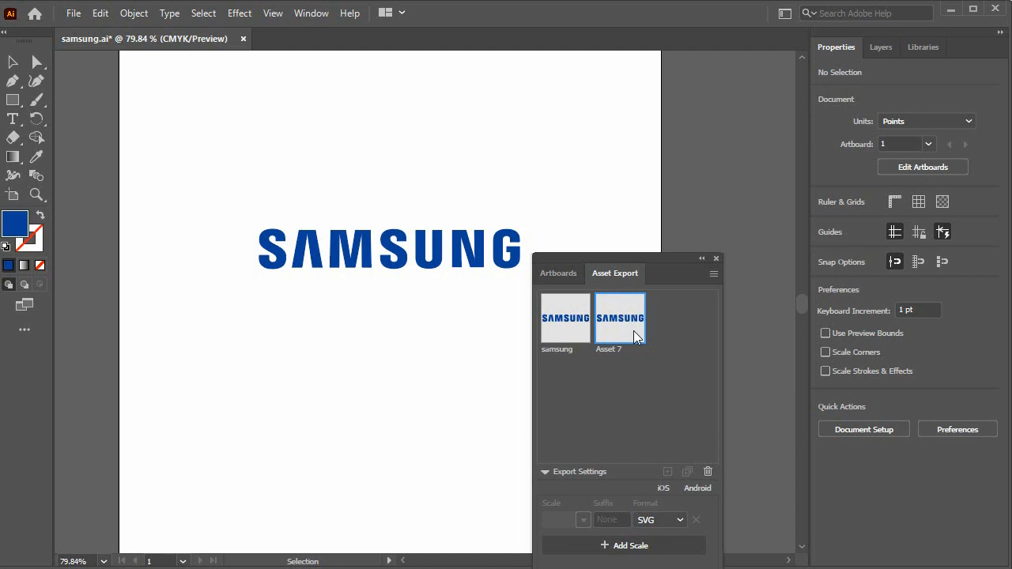
left_click(707, 472)
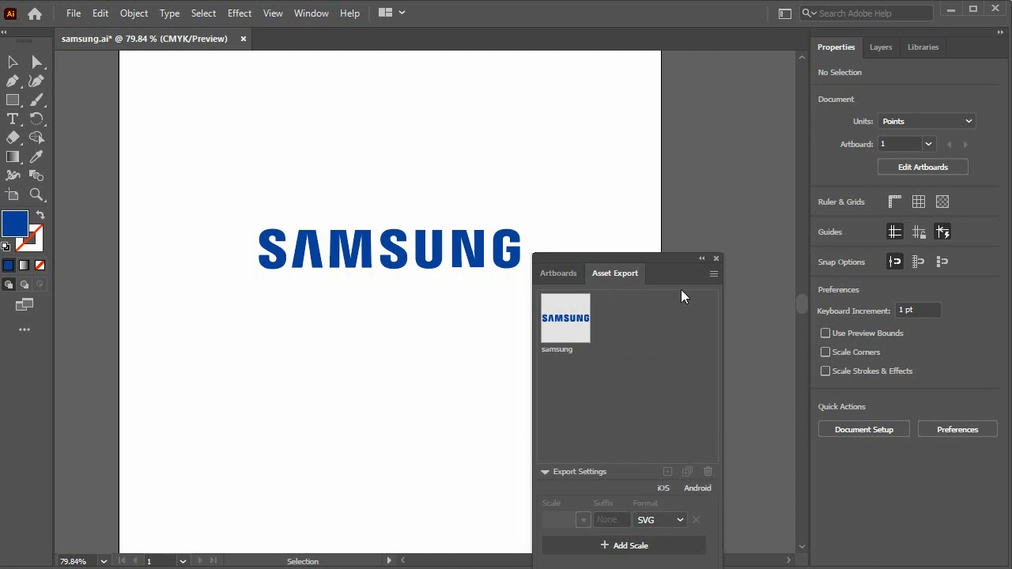
left_click_drag(660, 255, 859, 34)
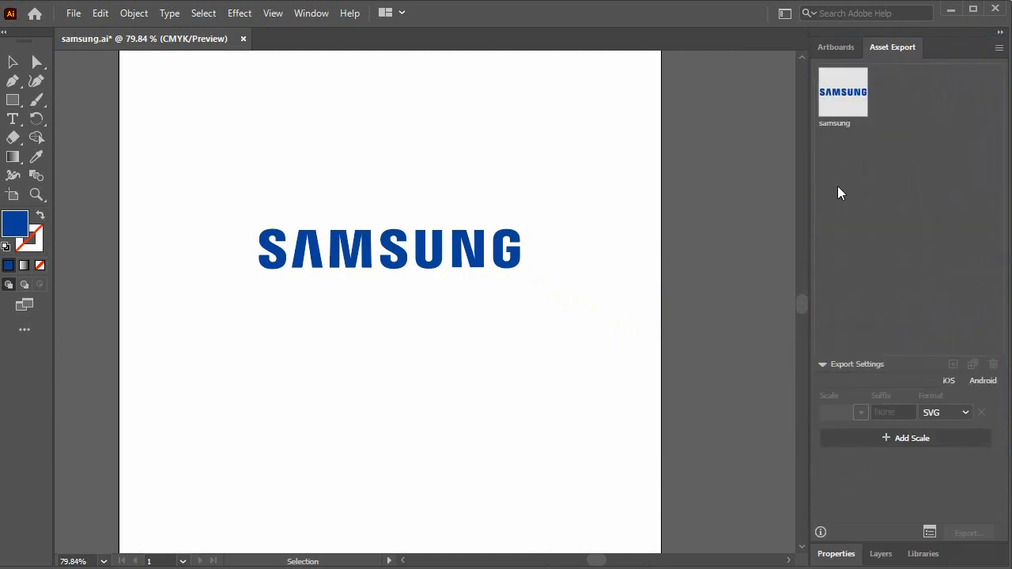
Export the SAMSUNG logo again as an SVG asset, renaming the asset to svg
right_click(455, 246)
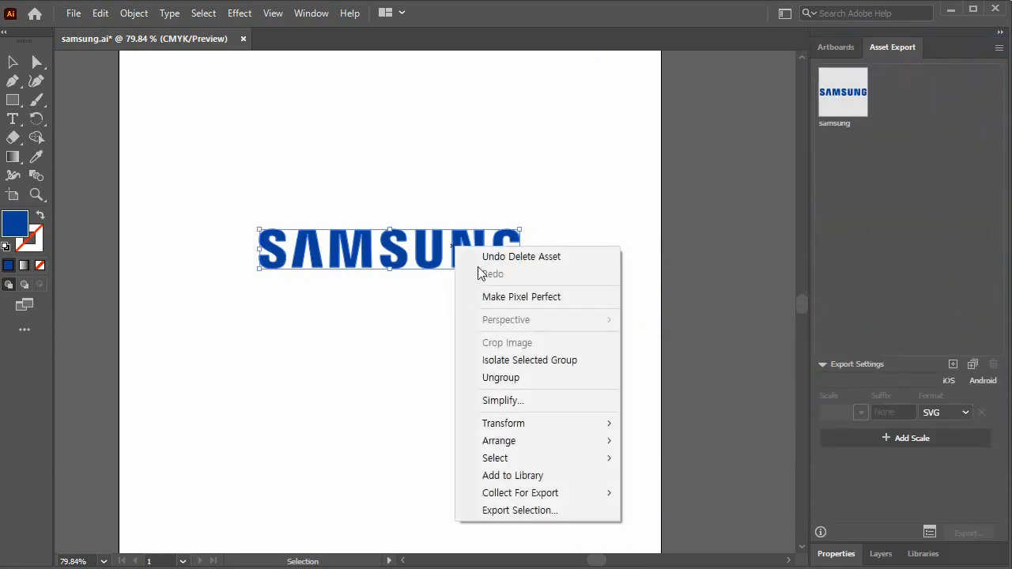
left_click(534, 510)
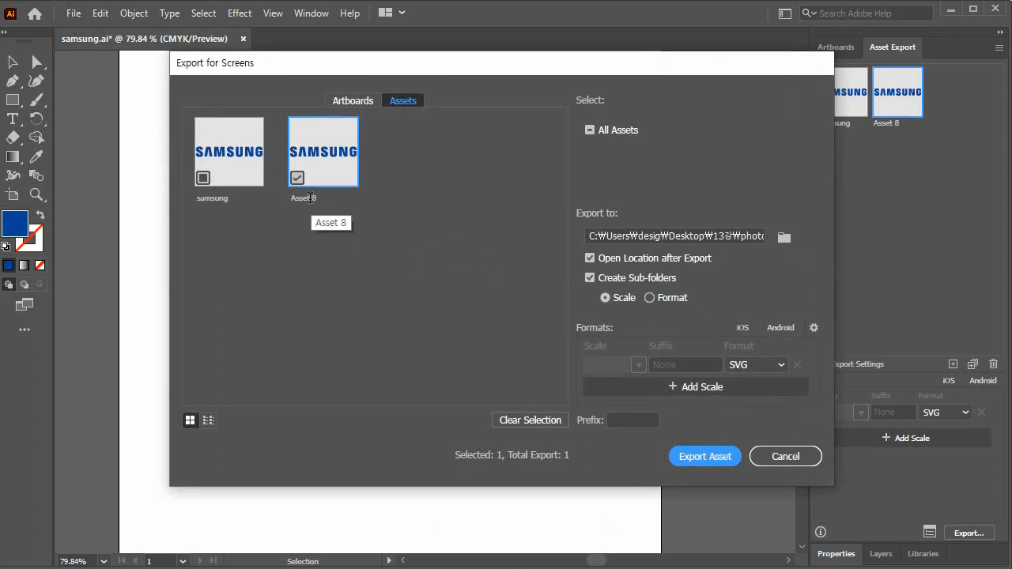
double_click(309, 198)
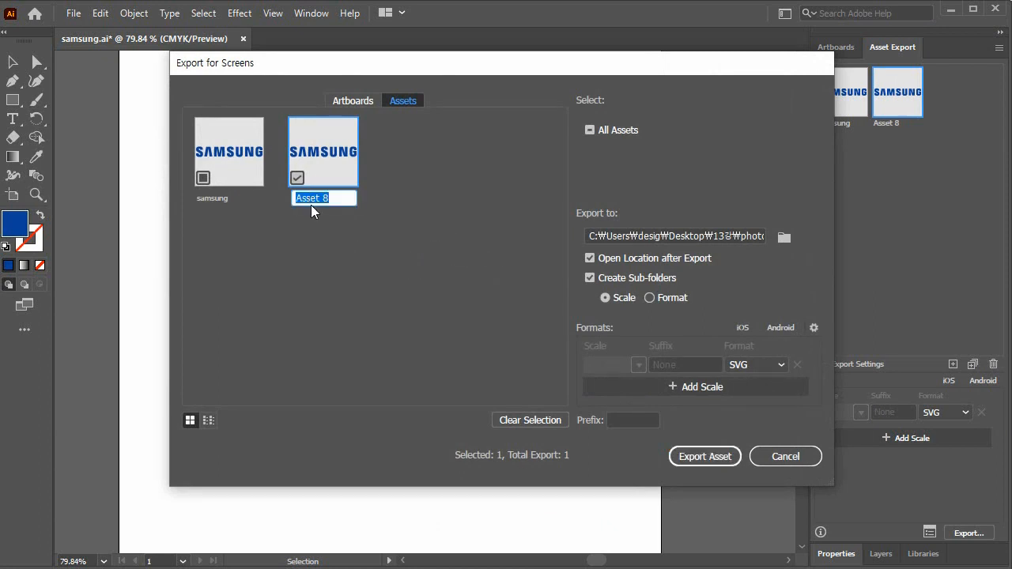
type("sve")
key("BackSpace")
type("g")
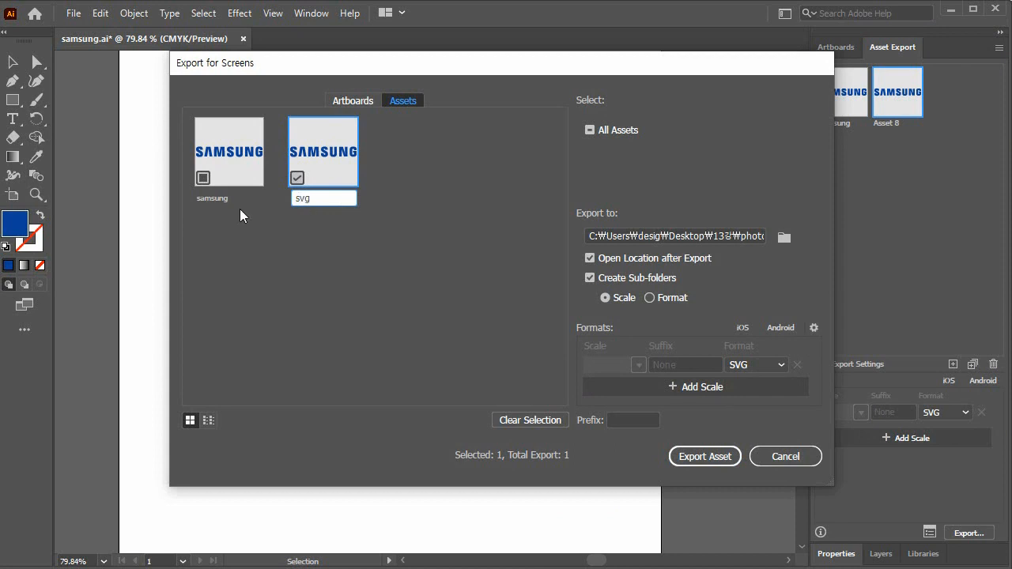
key("Return")
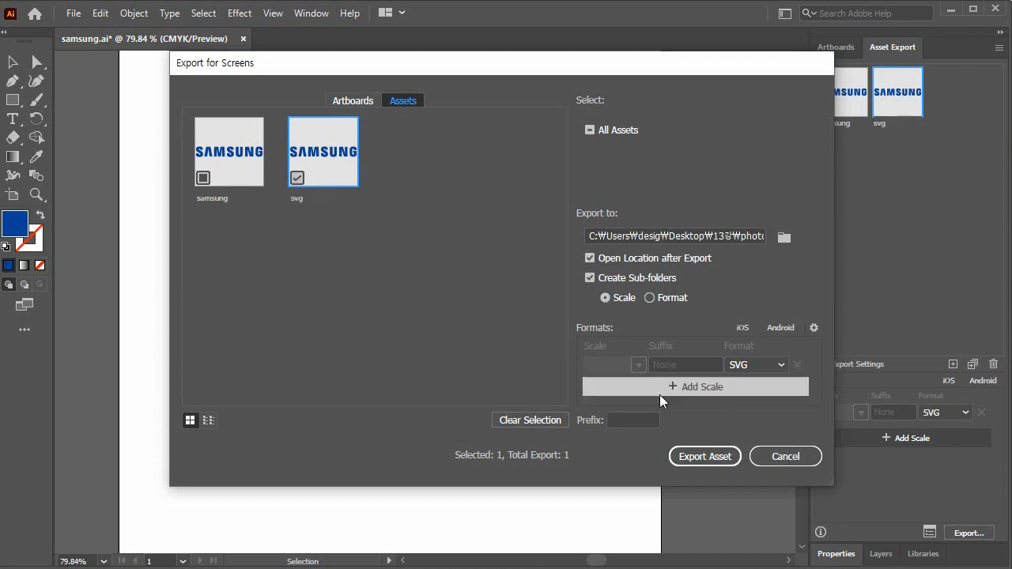
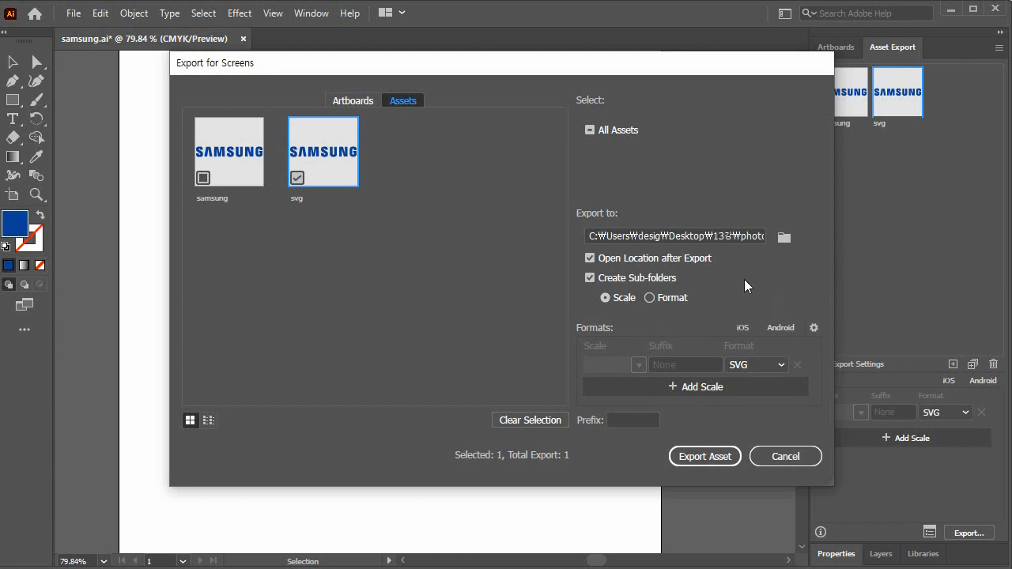
left_click(718, 456)
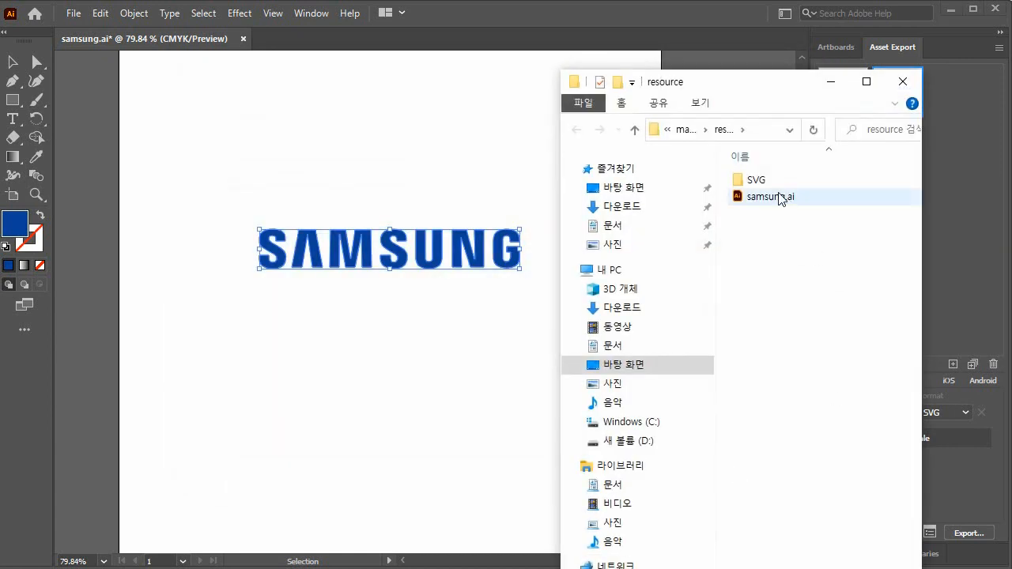
Delete Asset 7.svg from the exported SVG folder and select svg.svg
double_click(747, 180)
left_click(778, 185)
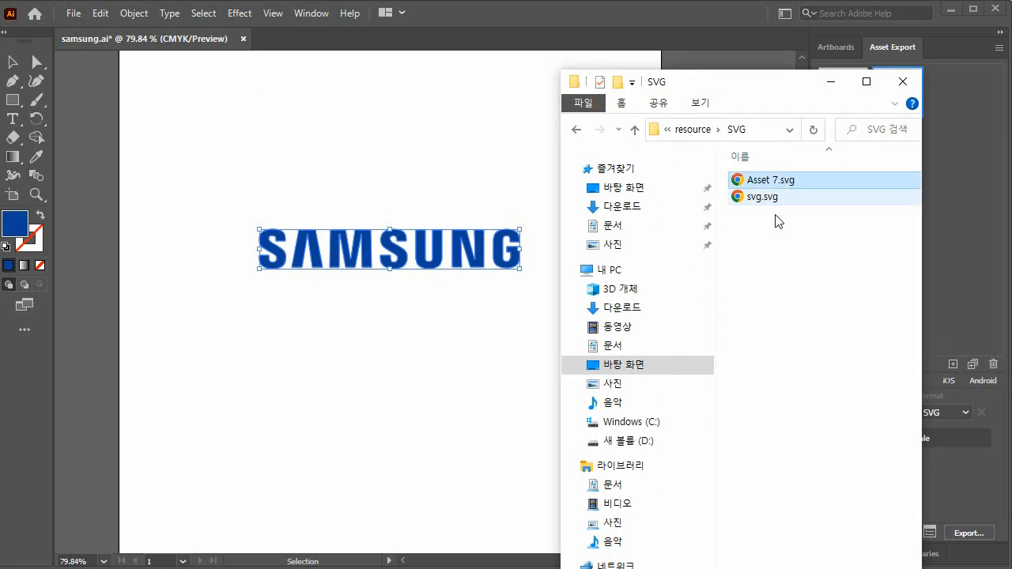
key("Delete")
left_click(764, 187)
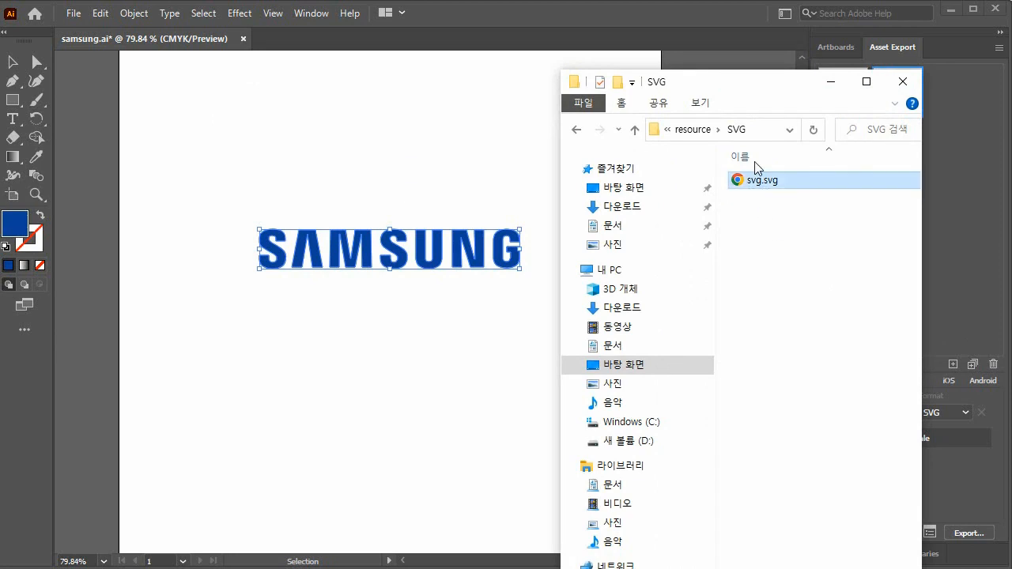
Switch to Chrome, close the animation.gif tab, and open svg.svg from the SVG folder in a tab
double_click(746, 75)
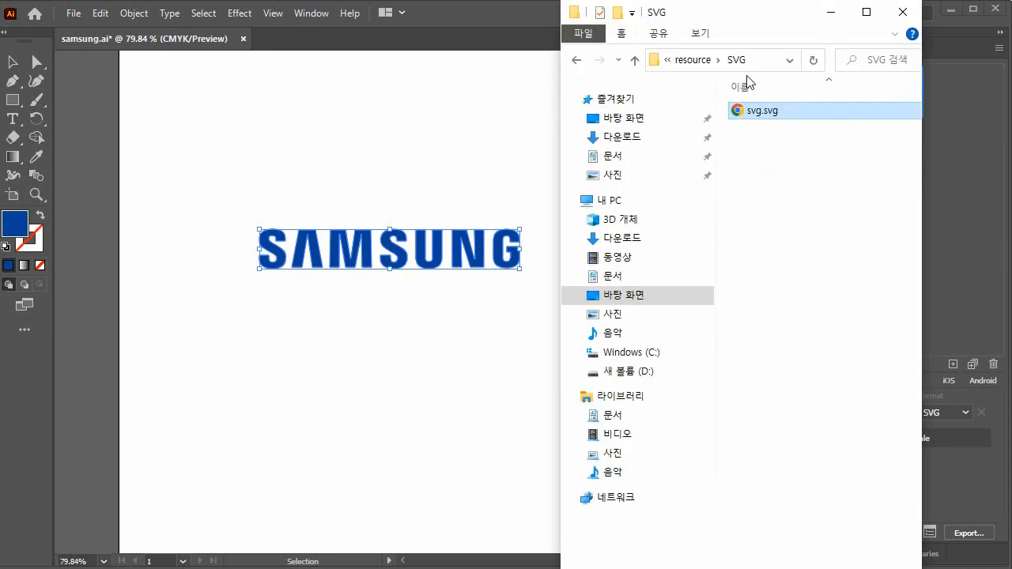
left_click(555, 518)
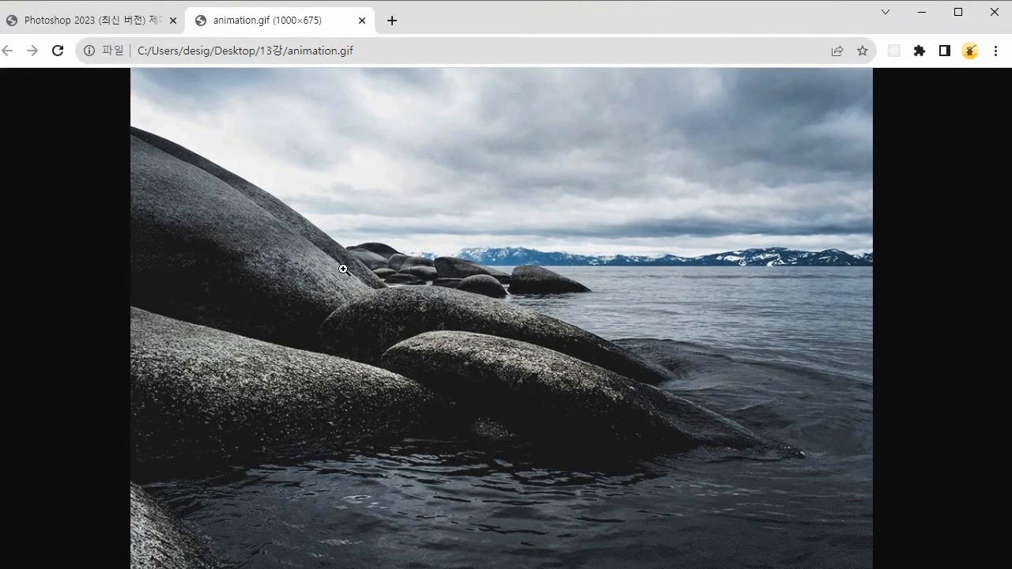
left_click(362, 18)
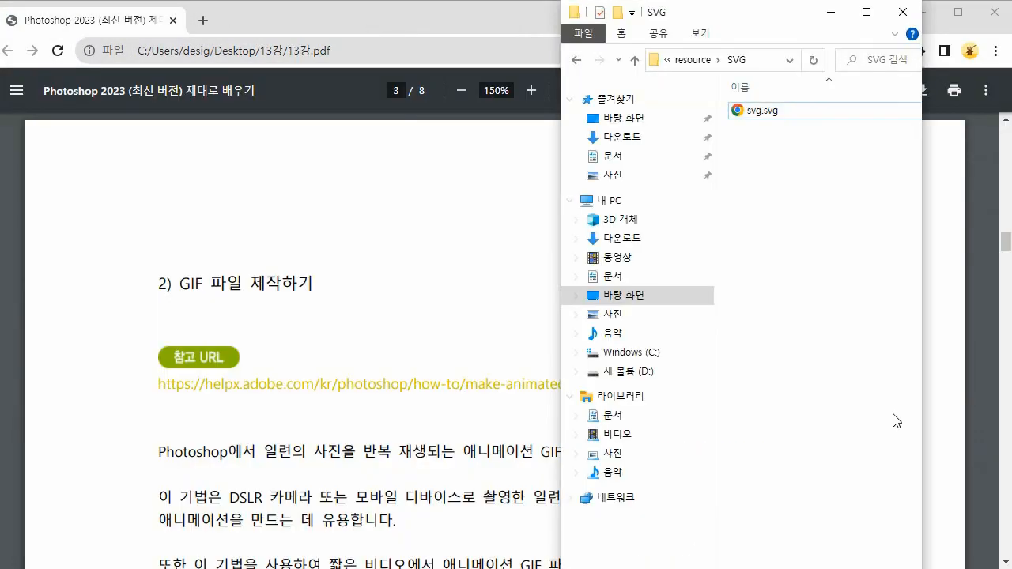
left_click_drag(760, 111, 248, 17)
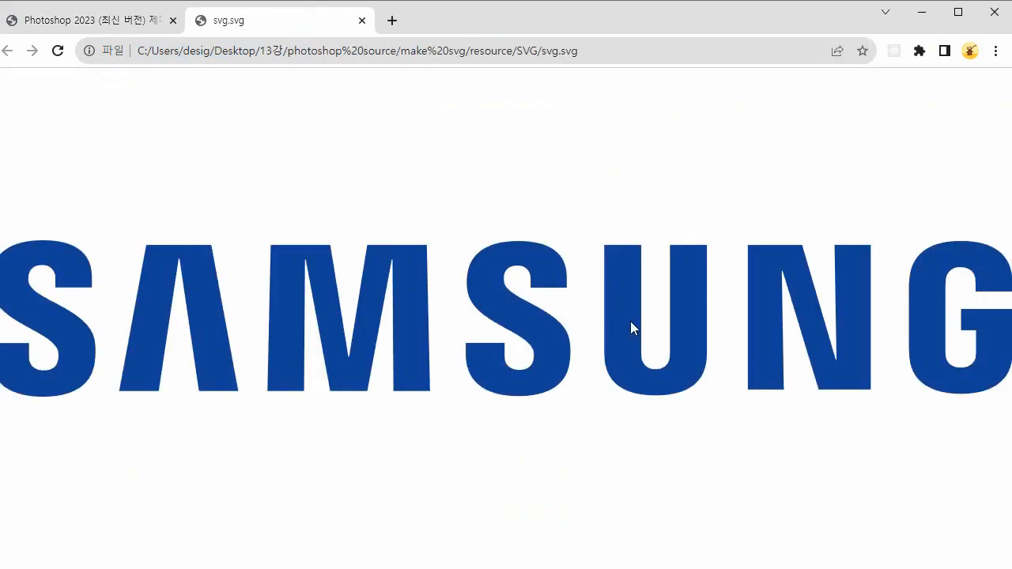
Inspect svg.svg in Chrome's developer tools and widen the page preview beside the SVG markup
key("alt+Tab")
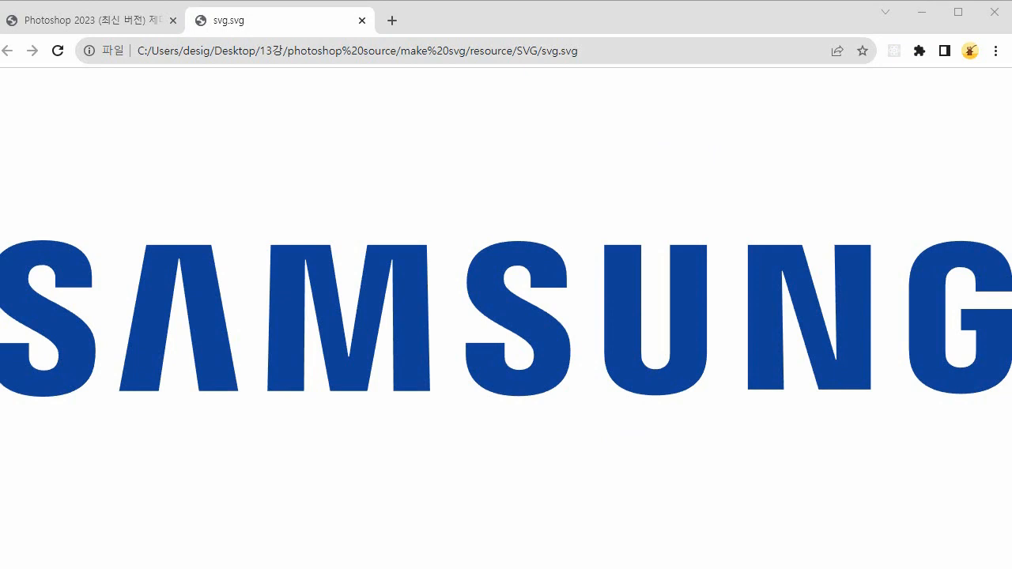
right_click(558, 219)
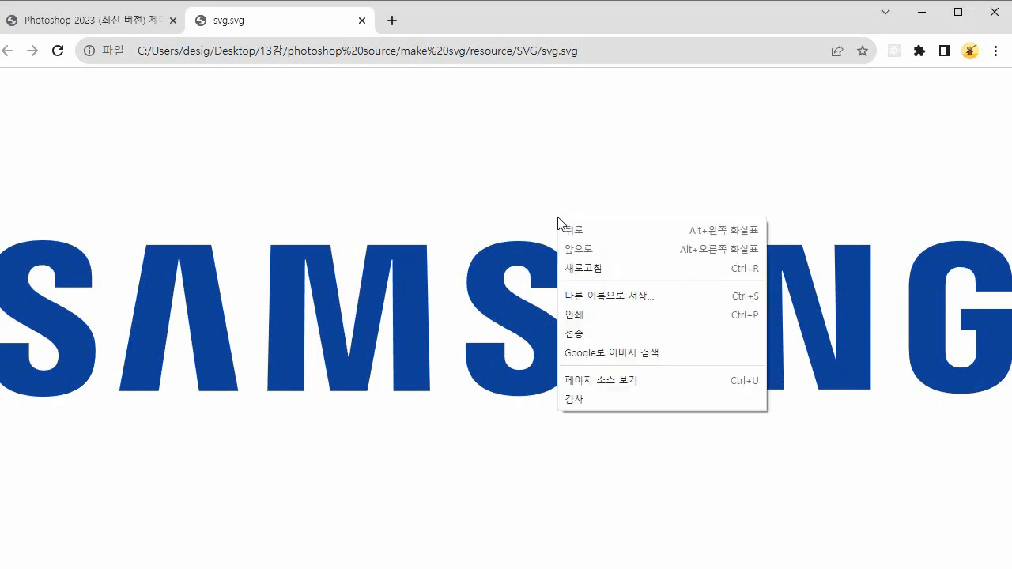
left_click(620, 406)
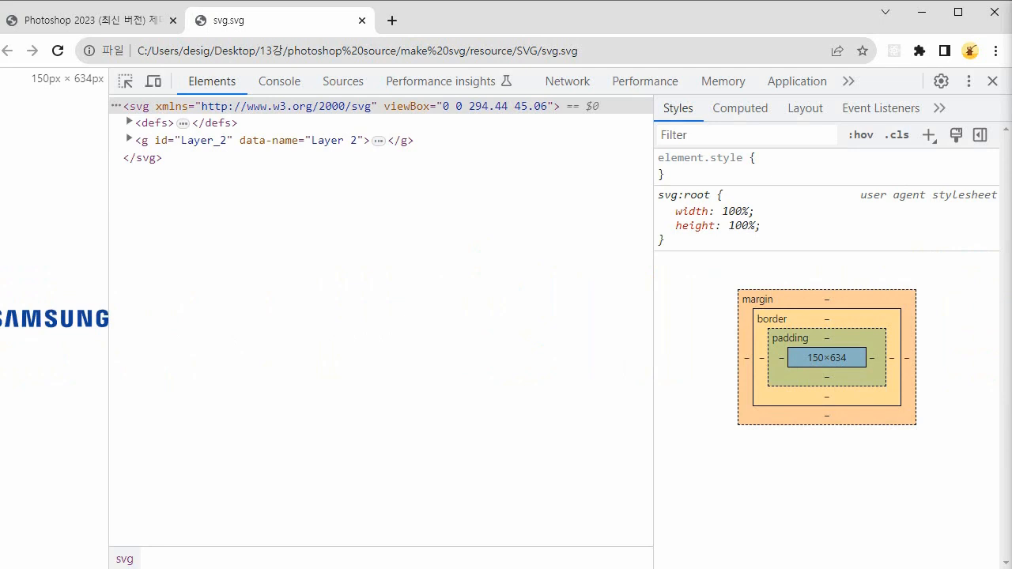
left_click_drag(110, 191, 175, 205)
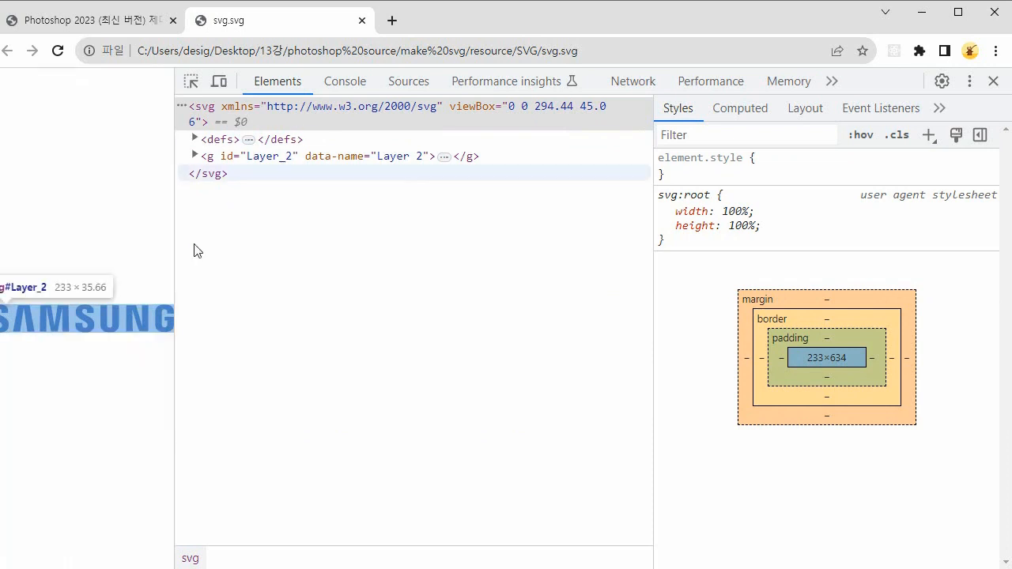
left_click_drag(176, 361, 276, 338)
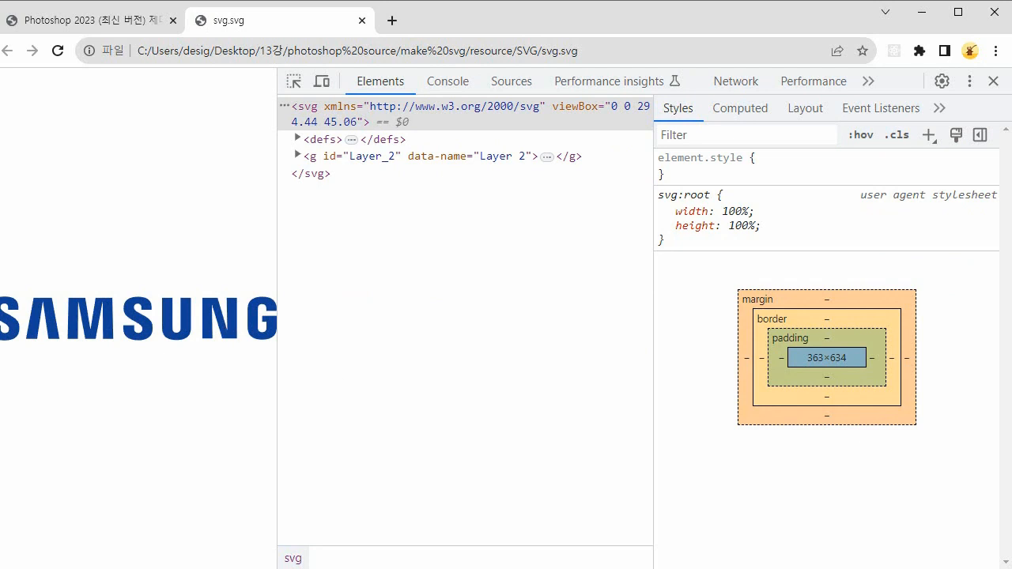
Switch to Photoshop, close the Untitled-1 animation document without saving, and close the SVG folder window
key("alt+Tab")
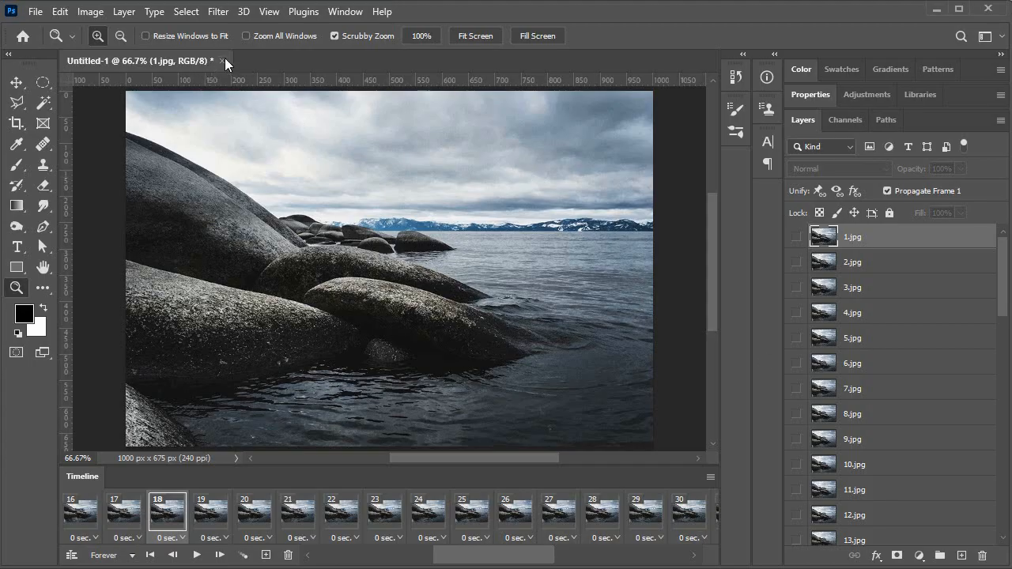
left_click(224, 60)
left_click(517, 231)
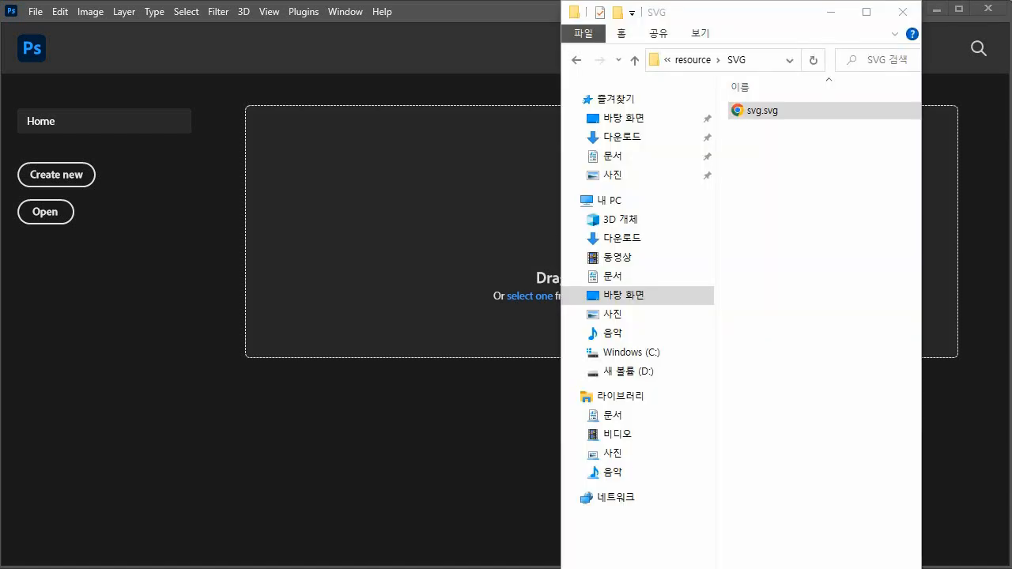
left_click(852, 466)
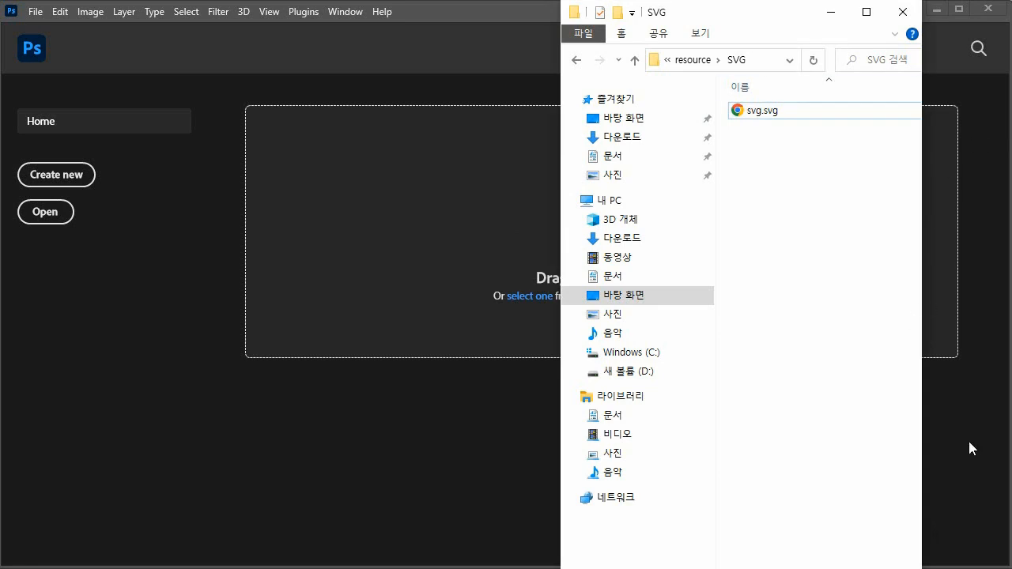
left_click(903, 12)
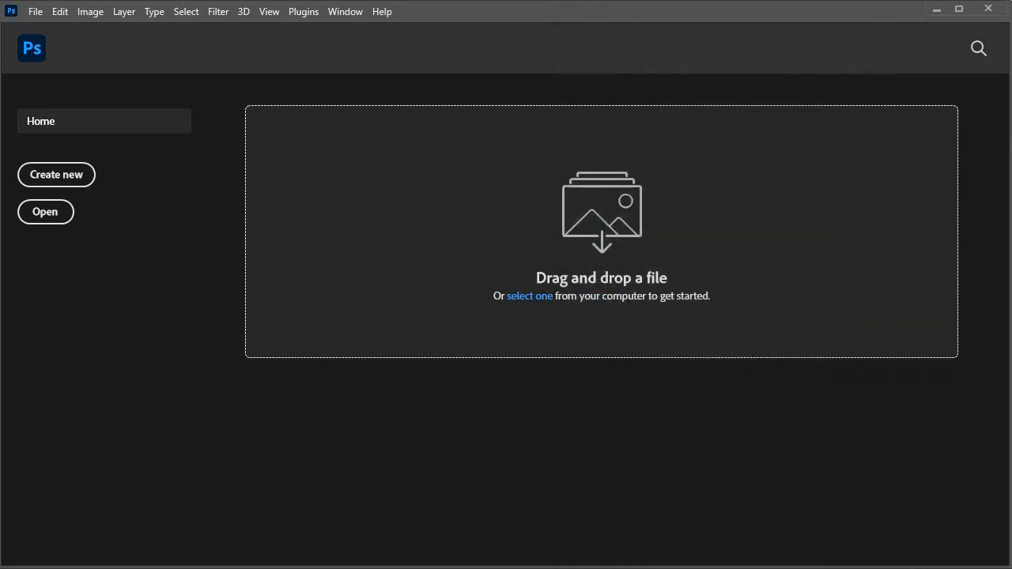
Import samsung.ai from the resource folder into Photoshop in Grayscale mode
left_click(910, 566)
left_click(914, 499)
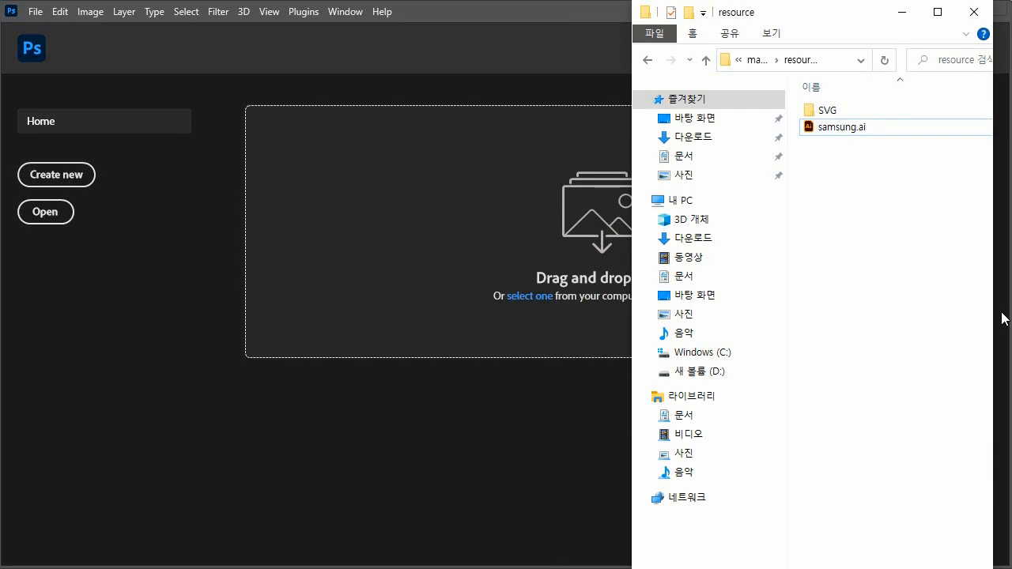
left_click_drag(838, 126, 429, 251)
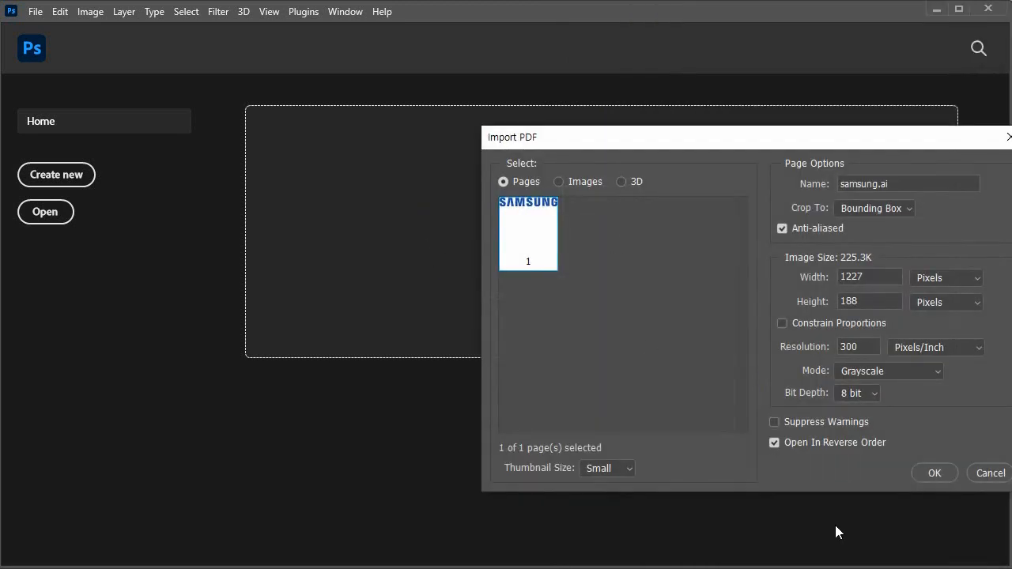
left_click(938, 474)
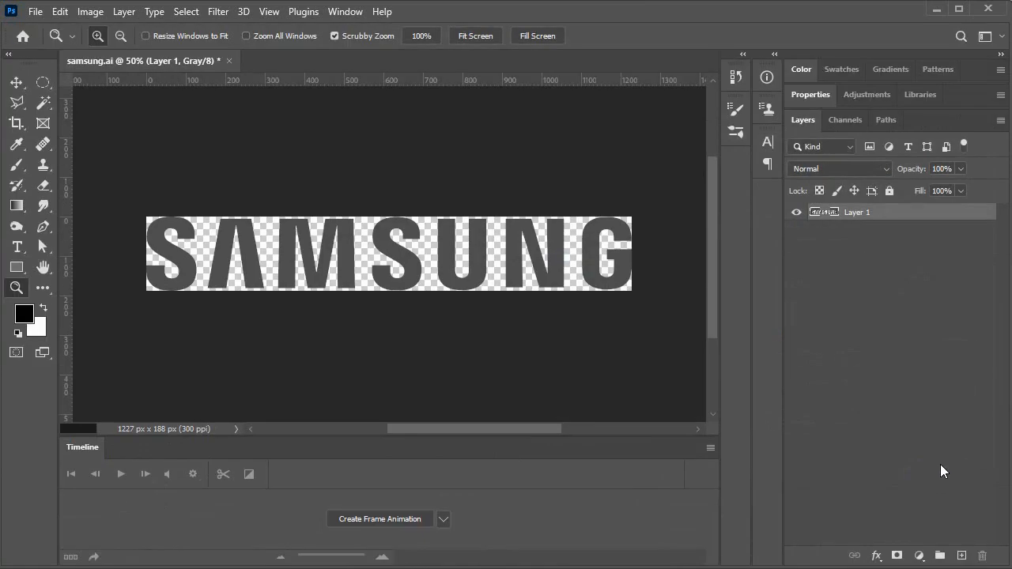
Close the Timeline panel and close the grayscale samsung.ai document without saving
right_click(479, 460)
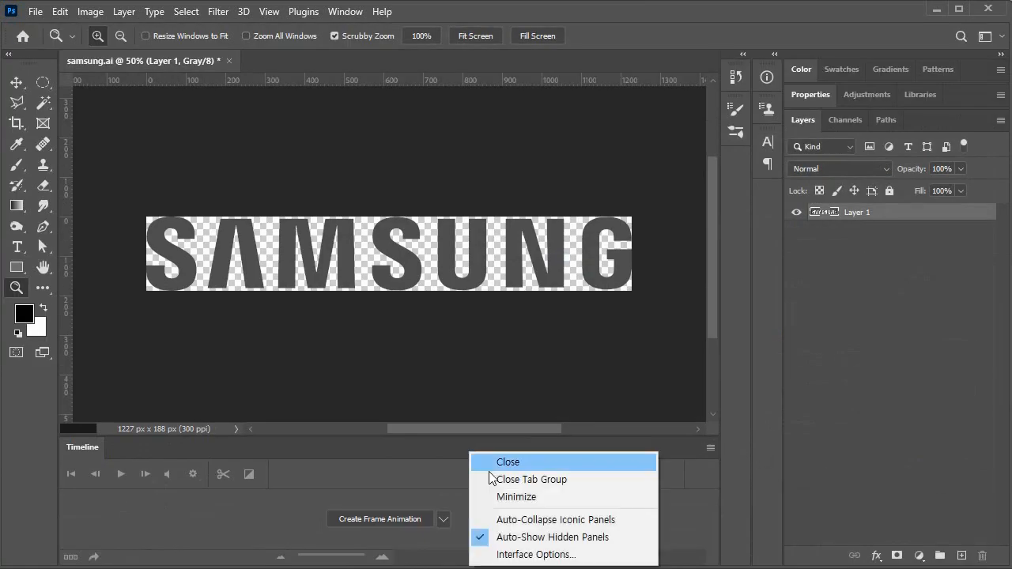
left_click(549, 462)
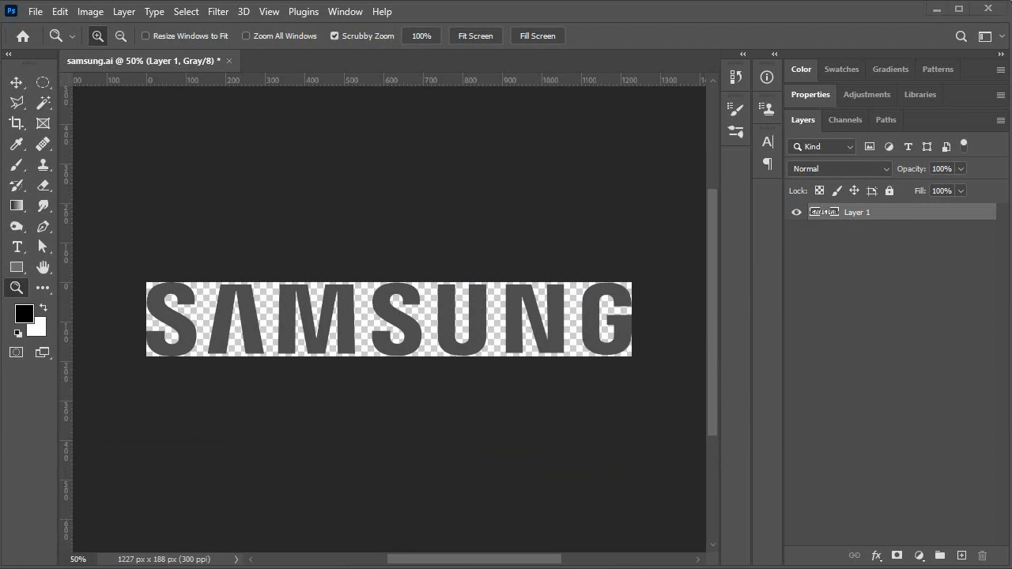
left_click(35, 13)
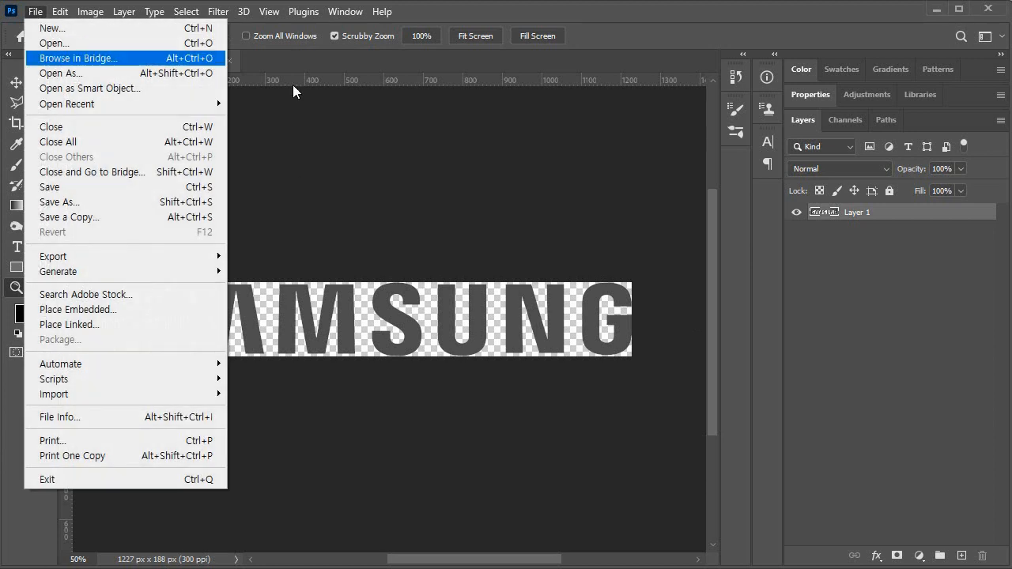
left_click(440, 185)
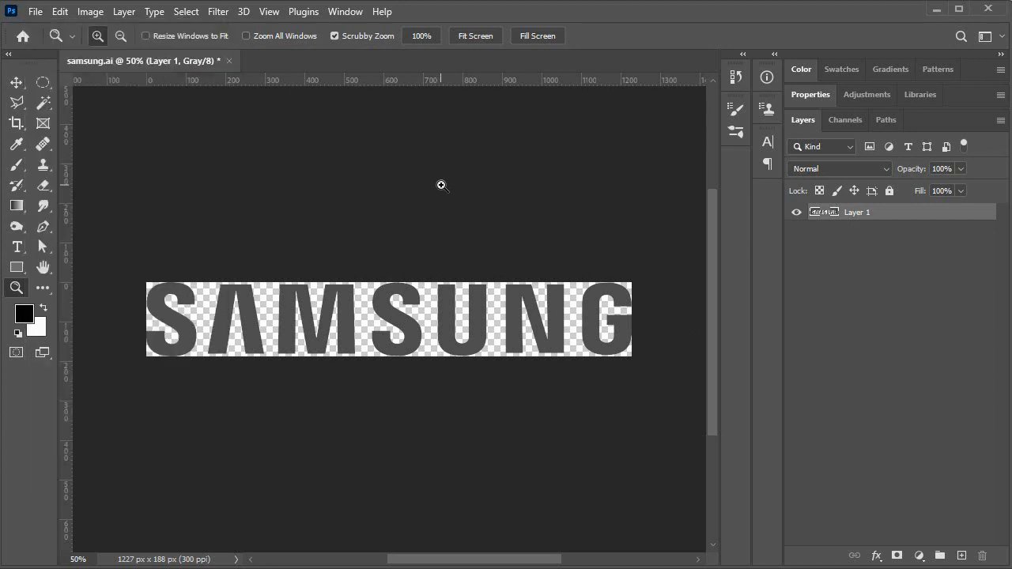
left_click(35, 11)
left_click(429, 193)
left_click(228, 61)
left_click(494, 229)
Import samsung.ai from the resource folder again with the mode set to RGB Color
key("alt+Tab")
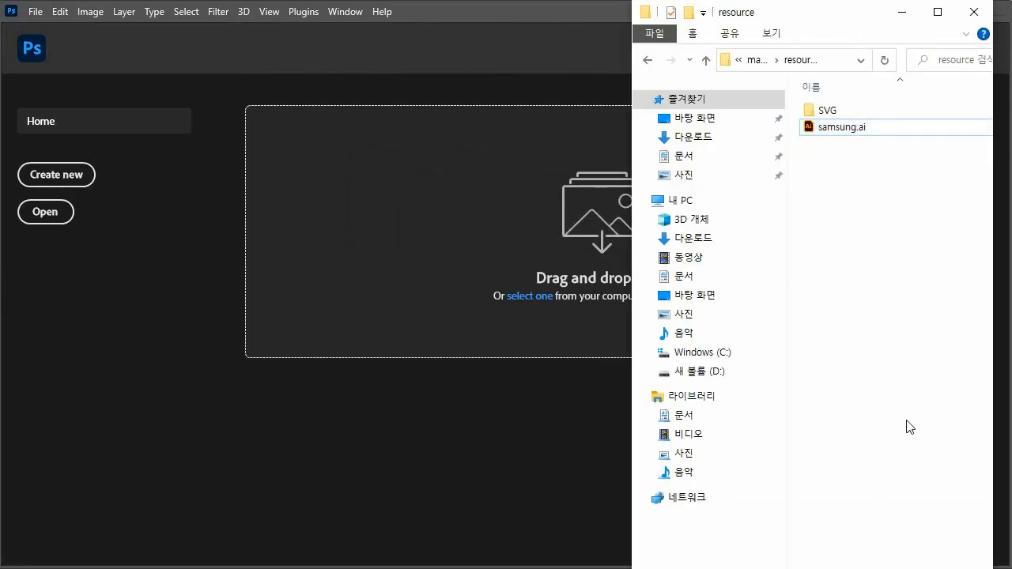
left_click_drag(831, 127, 419, 243)
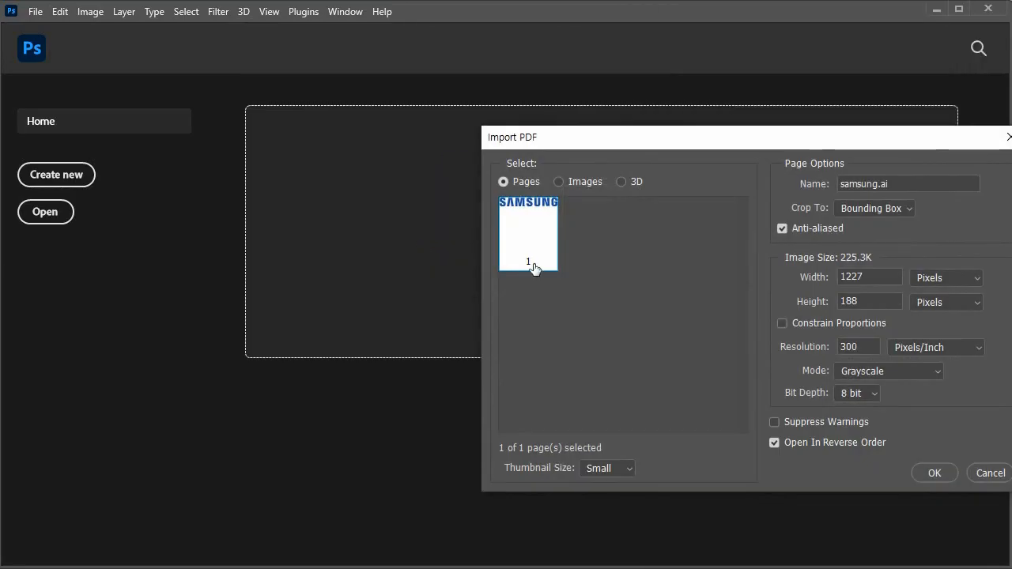
left_click(916, 369)
left_click(878, 400)
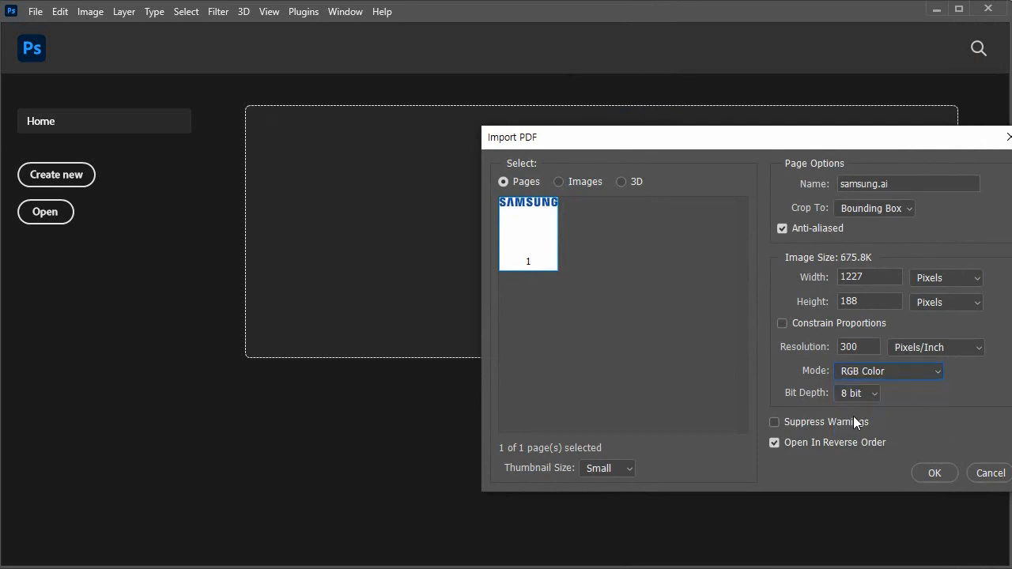
left_click(934, 474)
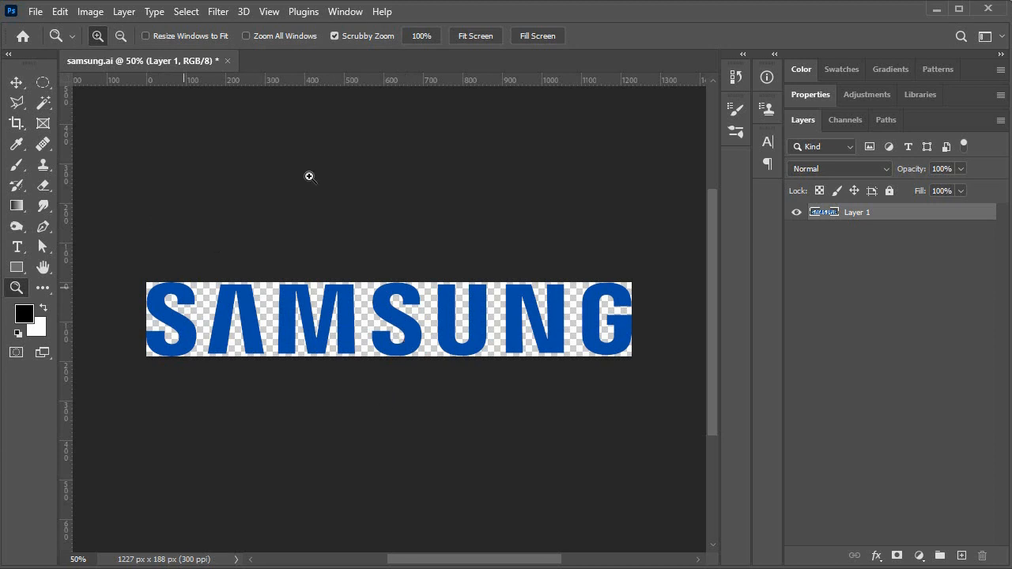
Check which file formats Export As offers for the samsung logo, including the GIF save dialog, and cancel the export
left_click(35, 12)
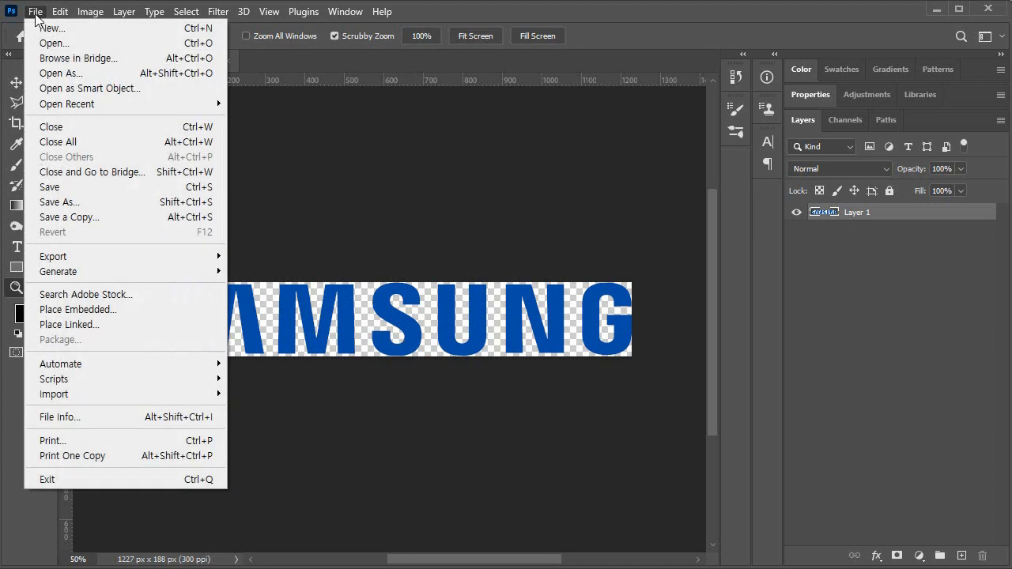
mouse_move(142, 259)
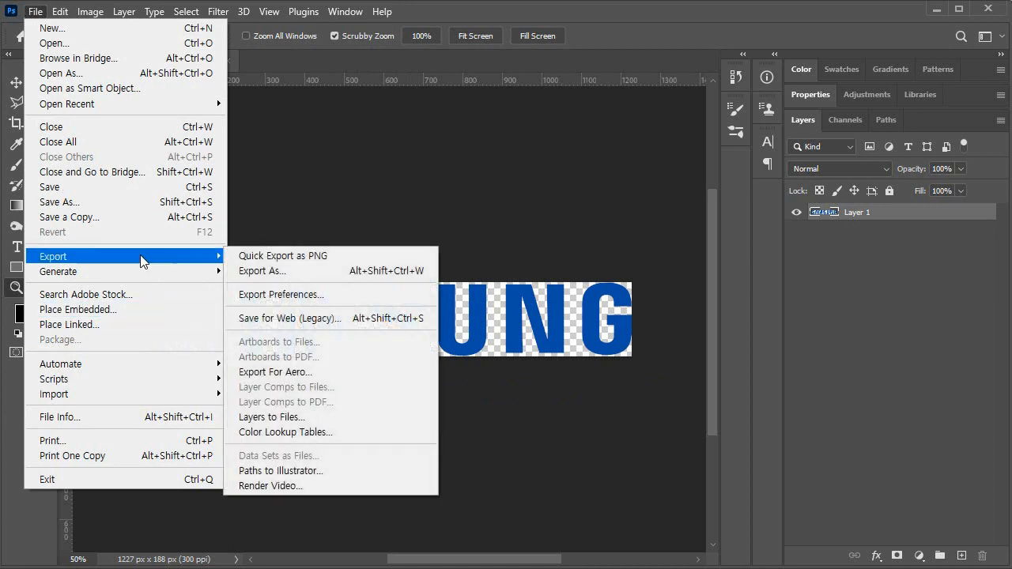
left_click(369, 270)
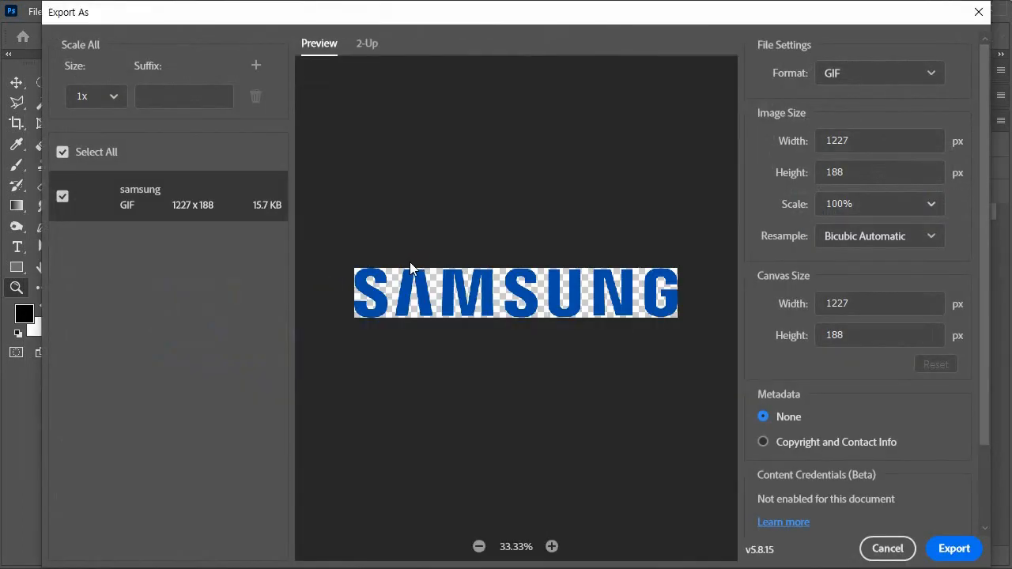
left_click(878, 73)
left_click(879, 74)
left_click(953, 548)
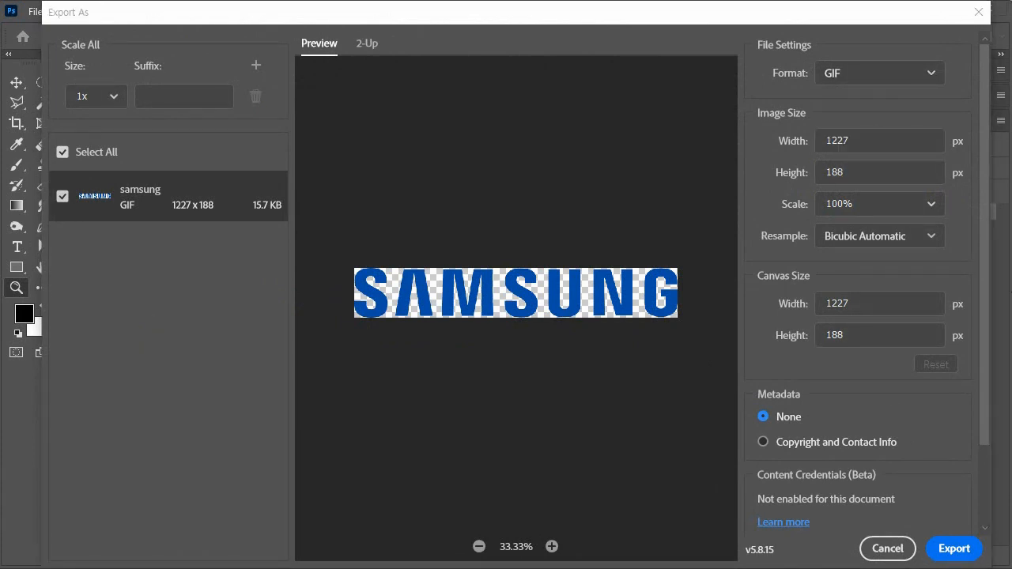
left_click(883, 73)
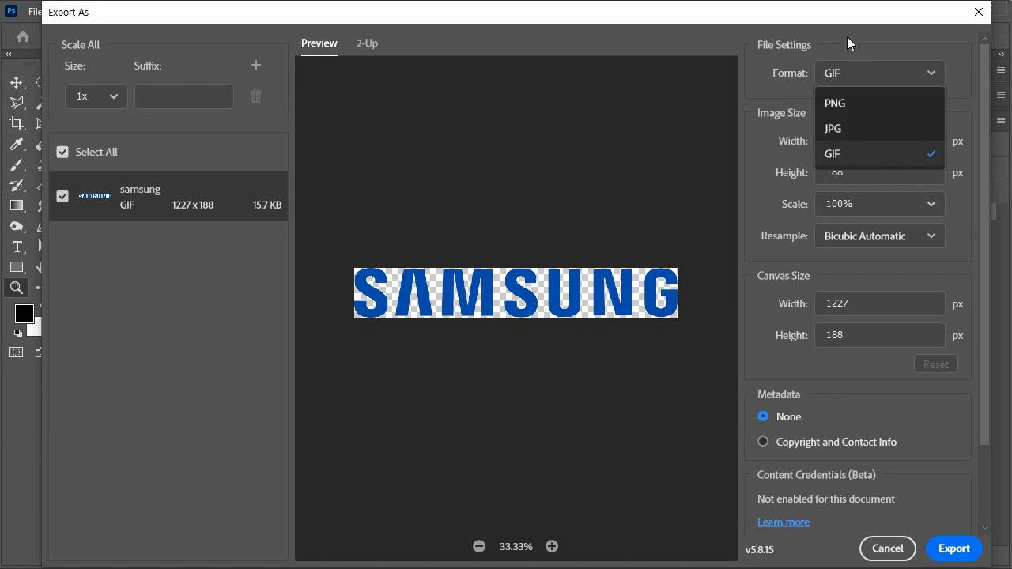
left_click(955, 554)
left_click(955, 553)
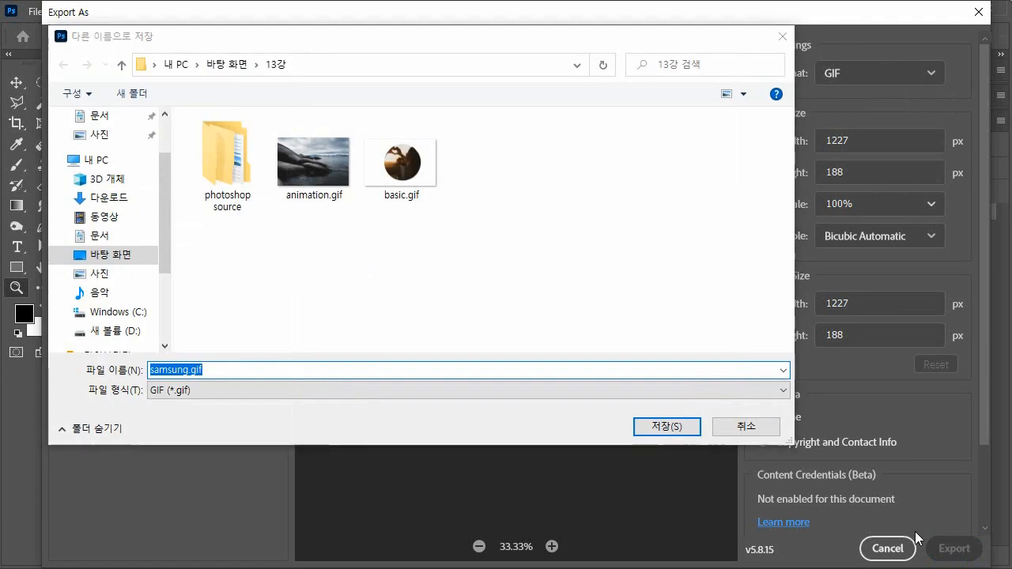
left_click(755, 429)
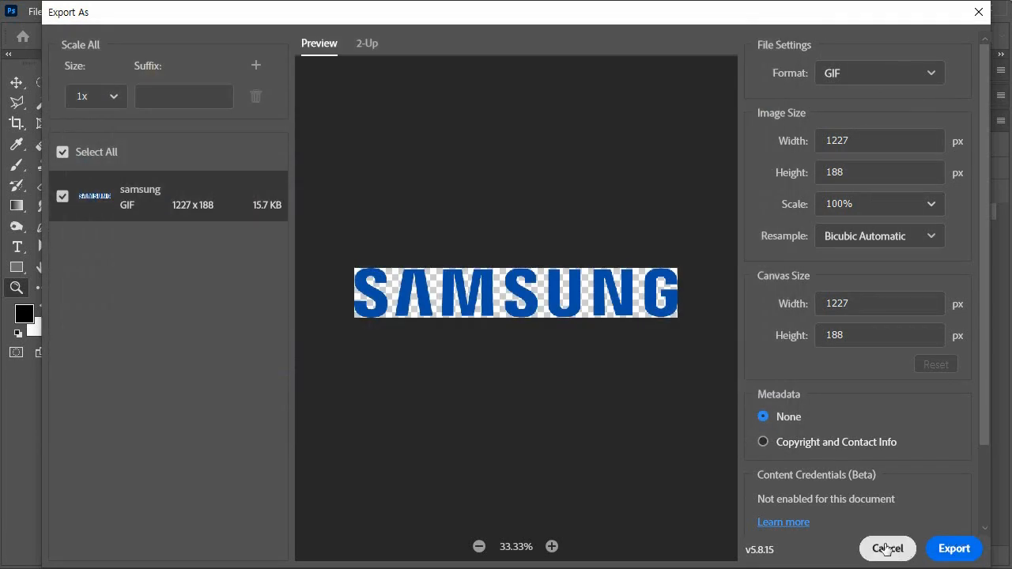
left_click(889, 553)
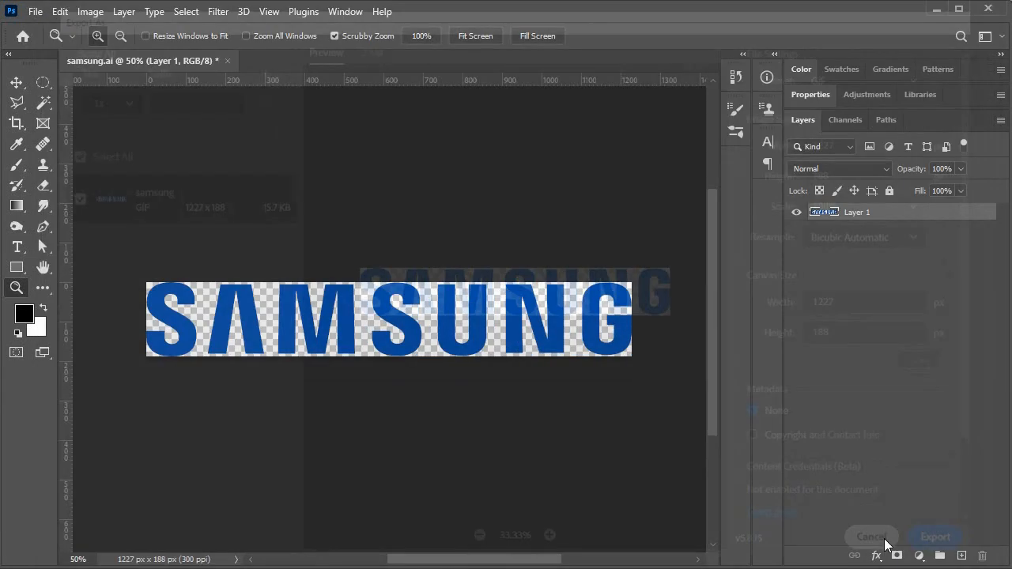
Close the RGB samsung.ai document without saving changes
left_click(226, 60)
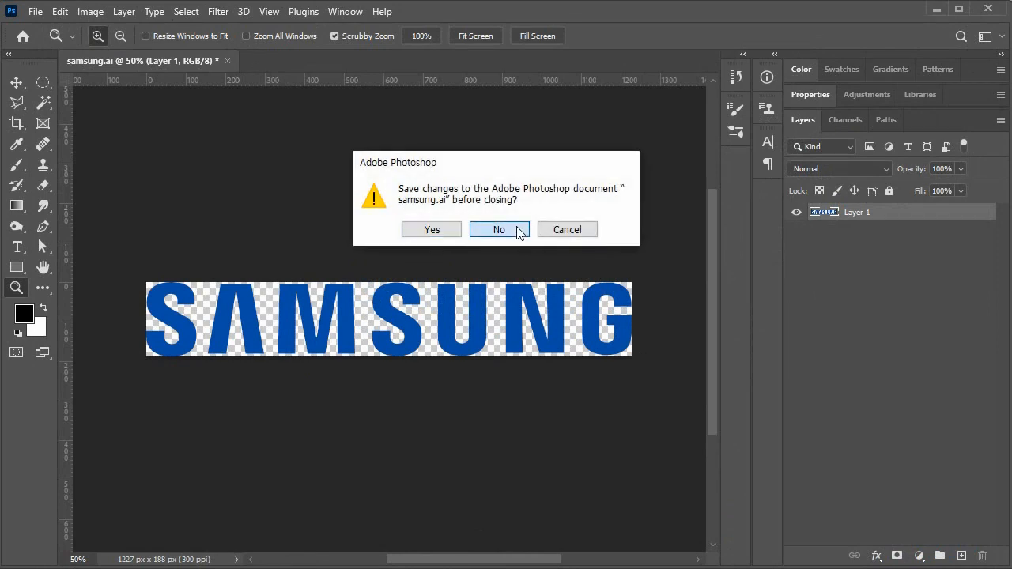
left_click(520, 231)
Examine the Pages, Images and Crop To options for importing samsung.ai, cancelling the import
left_click(846, 563)
left_click_drag(841, 129, 413, 263)
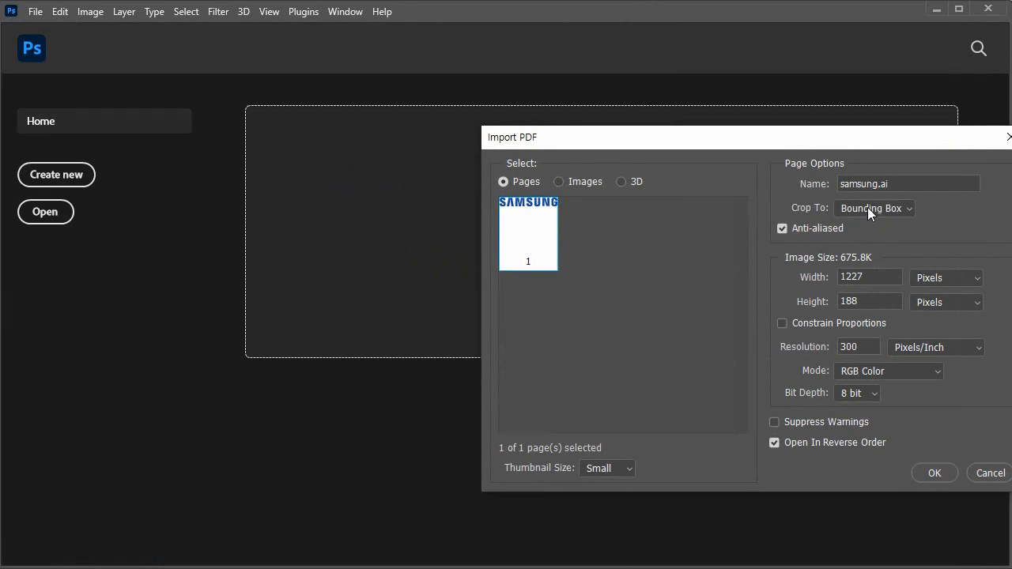
left_click(569, 183)
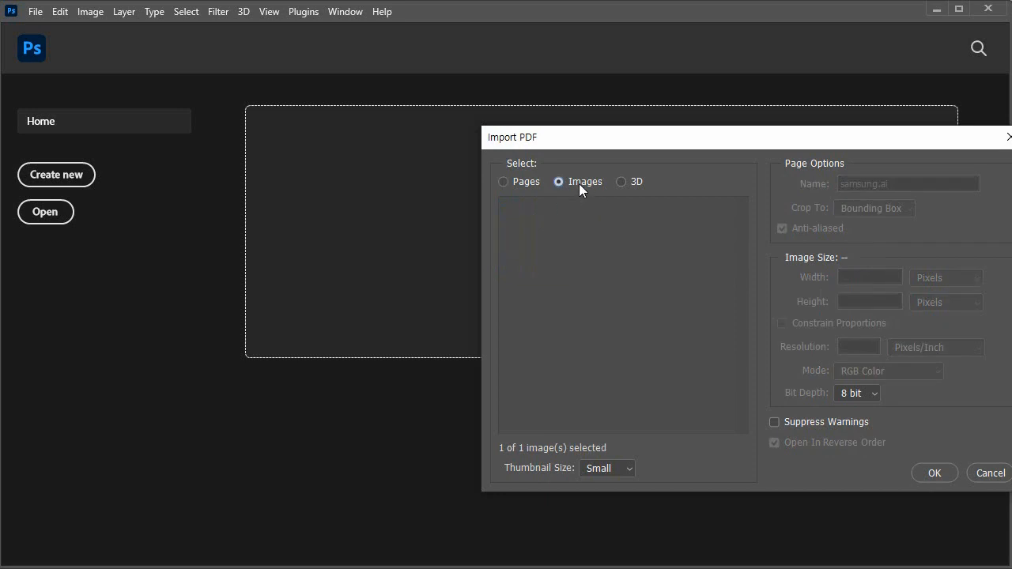
left_click(528, 182)
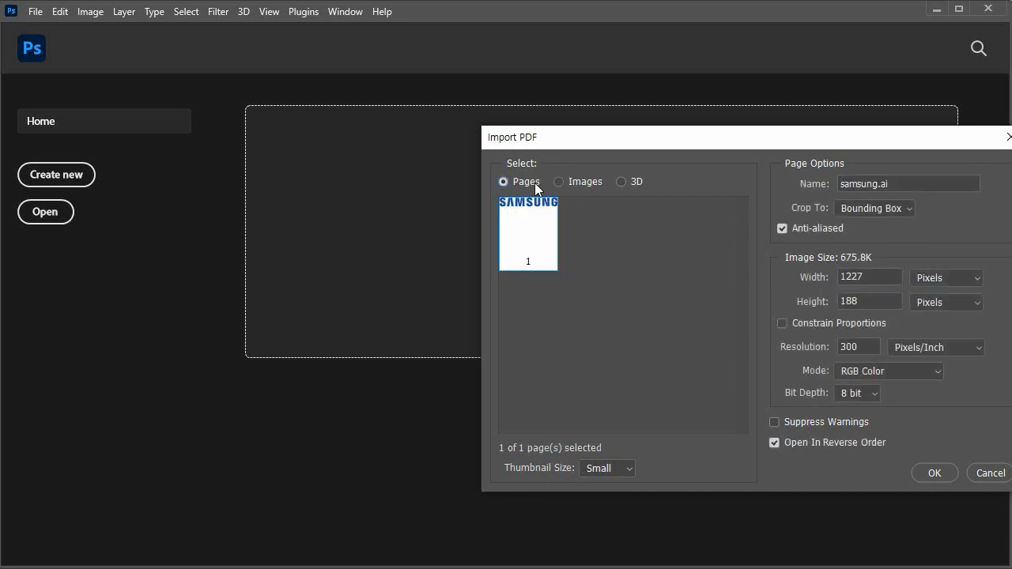
left_click(880, 209)
left_click(985, 474)
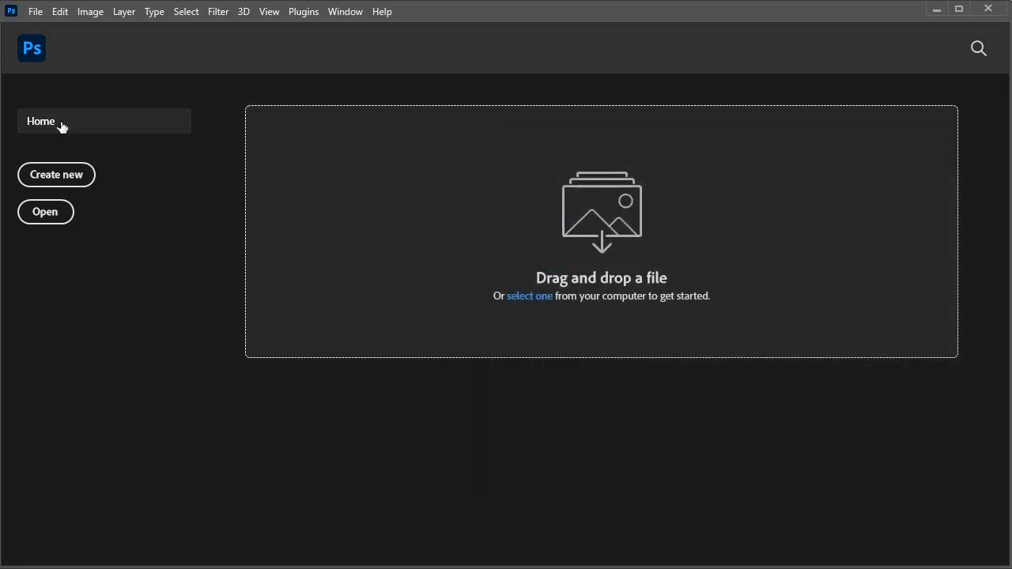
Create a new 900 x 900 px RGB document at 72 pixels/inch with a white background
left_click(48, 180)
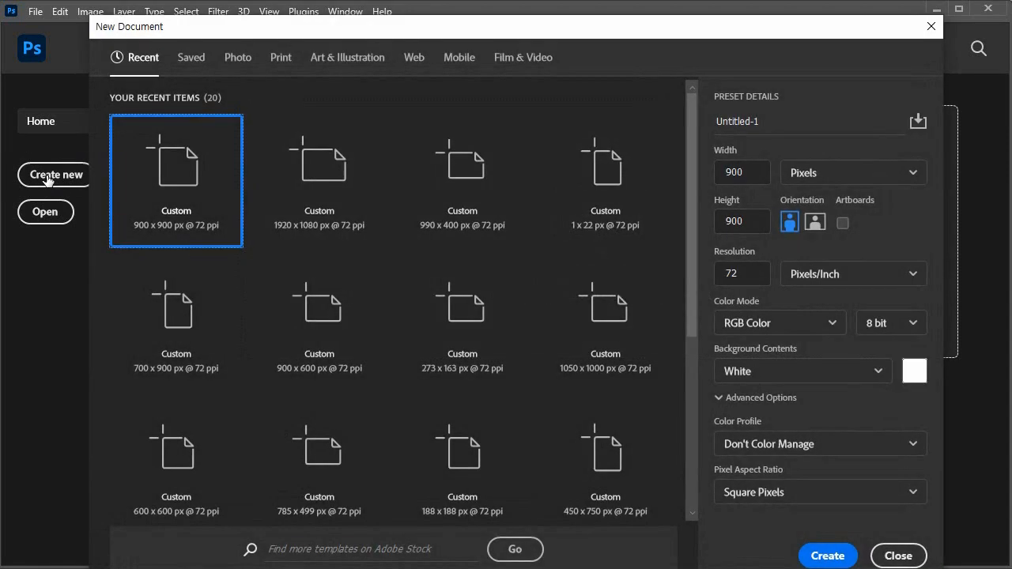
left_click(827, 556)
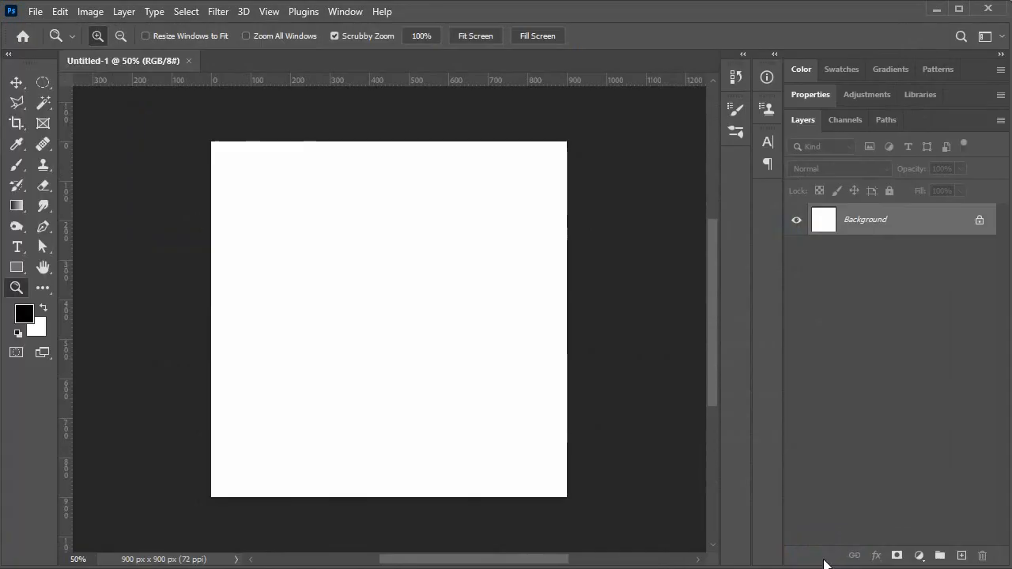
Place samsung.ai into the blank 900 x 900 px document as a smart object, importing the page cropped to Bounding Box
key("alt+Tab")
left_click_drag(841, 129, 326, 276)
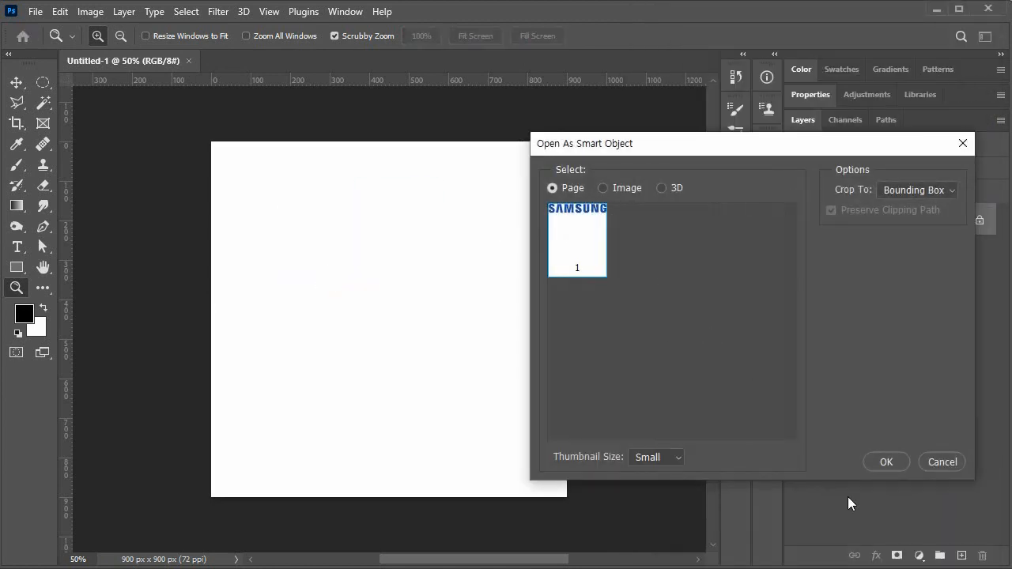
left_click(889, 463)
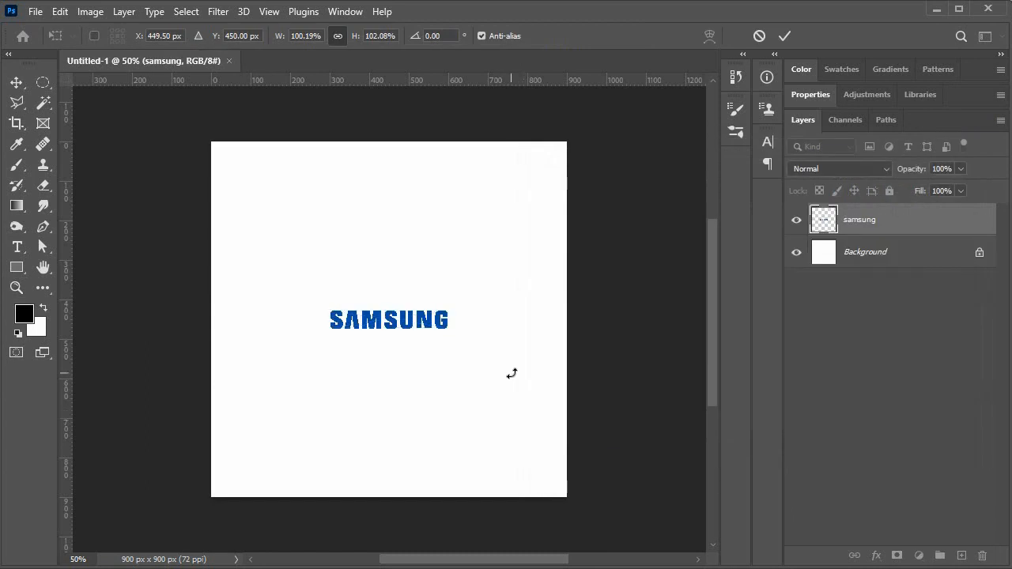
key("Return")
key("z")
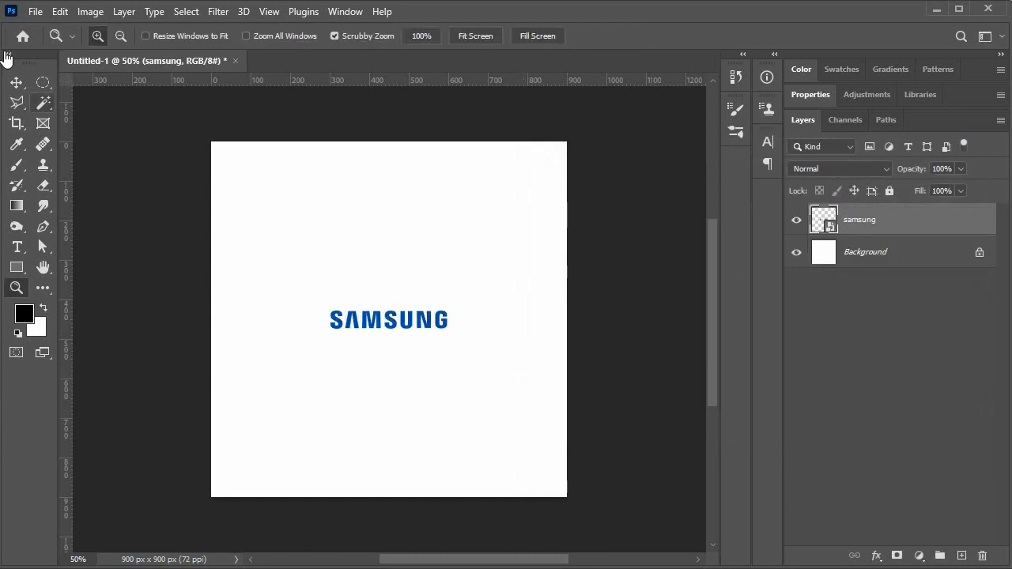
Check the Export As formats for the document with the placed logo, including the GIF save dialog, and cancel saving
left_click(17, 82)
left_click(35, 11)
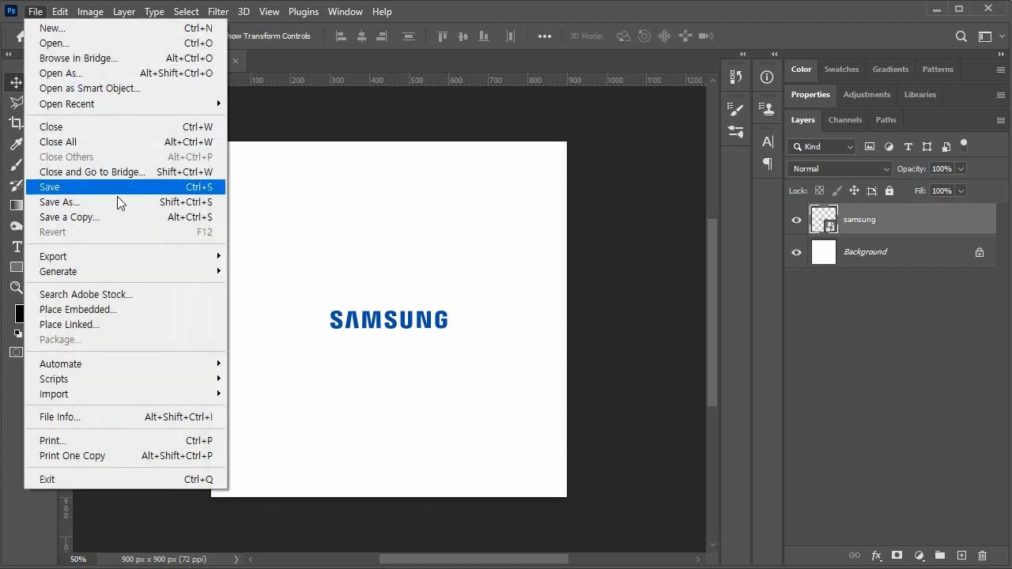
mouse_move(150, 278)
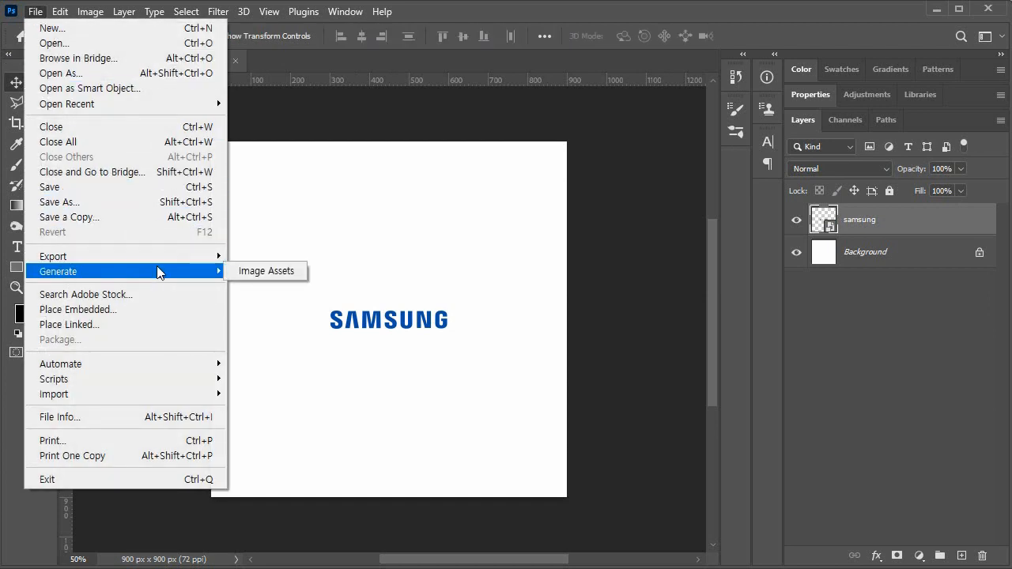
mouse_move(158, 257)
left_click(290, 272)
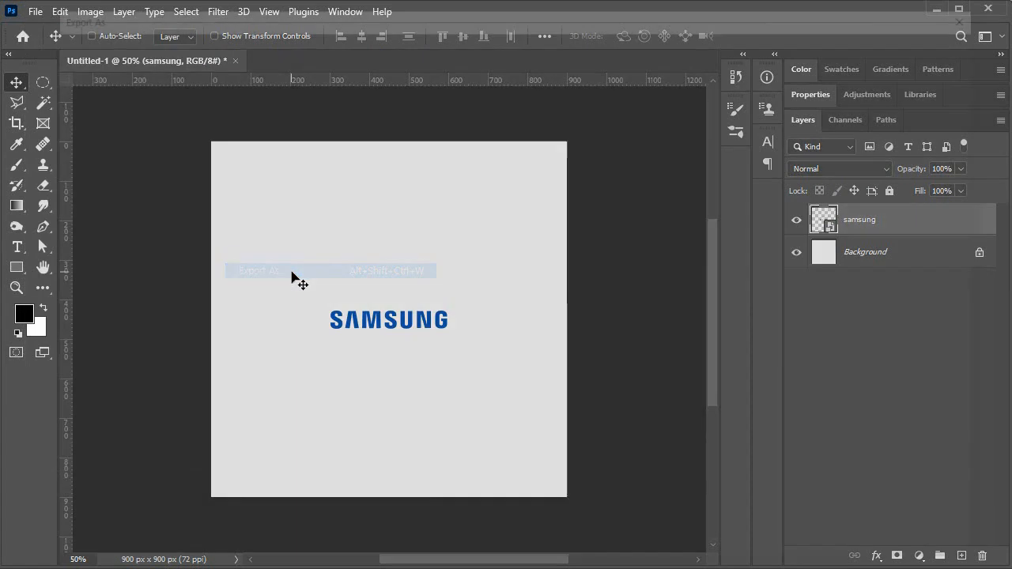
left_click(847, 73)
left_click(847, 73)
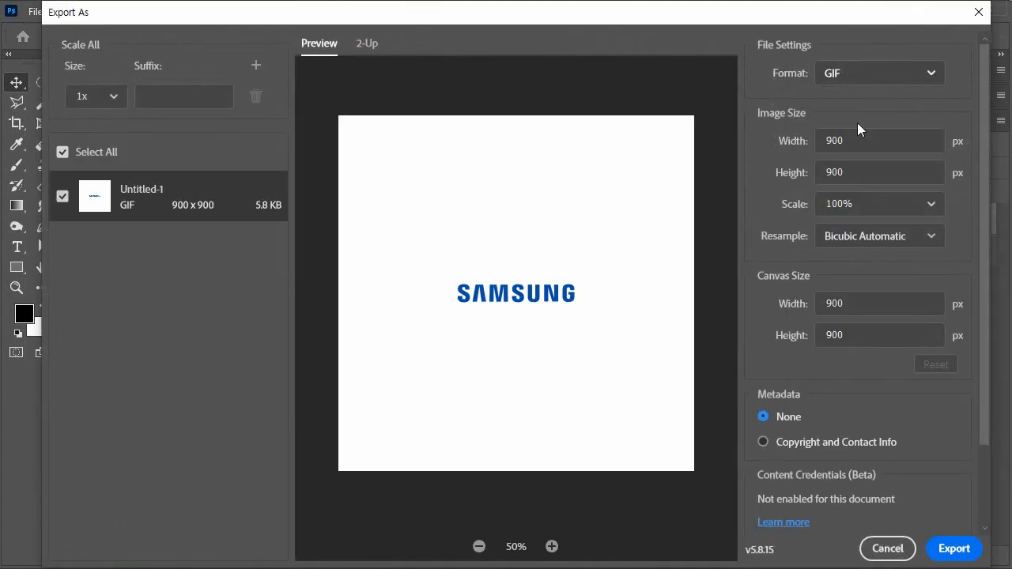
left_click(960, 557)
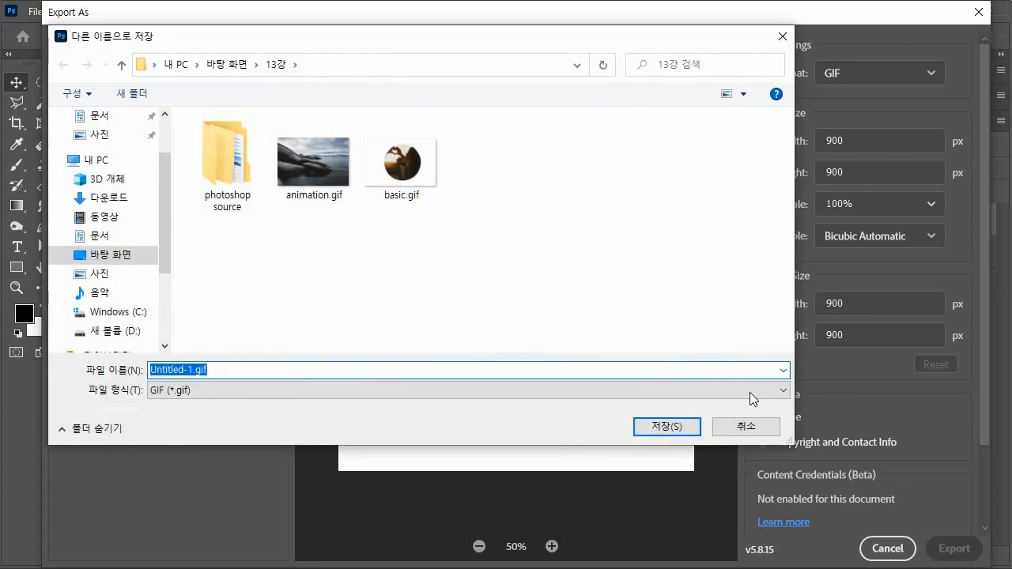
left_click(731, 433)
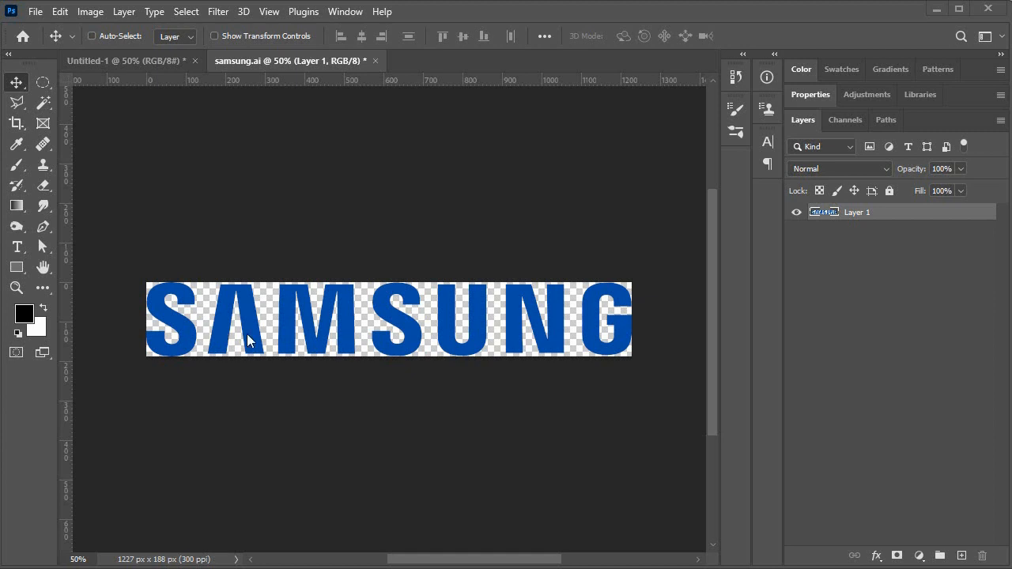
Examine Export As for samsung.ai in 2-Up view, checking the Format and Resample choices and the GIF save dialog, and cancel saving
left_click(43, 11)
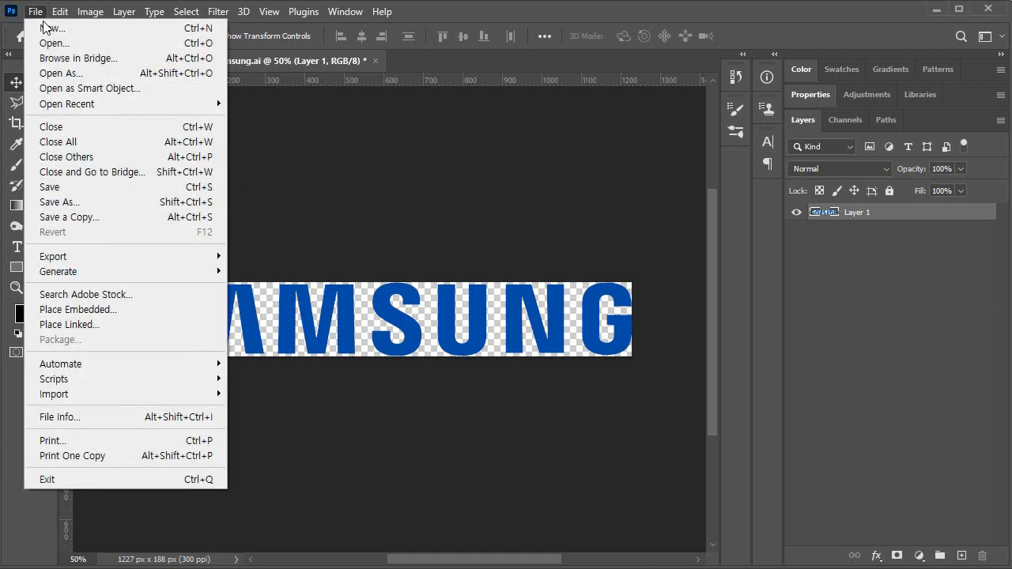
mouse_move(125, 258)
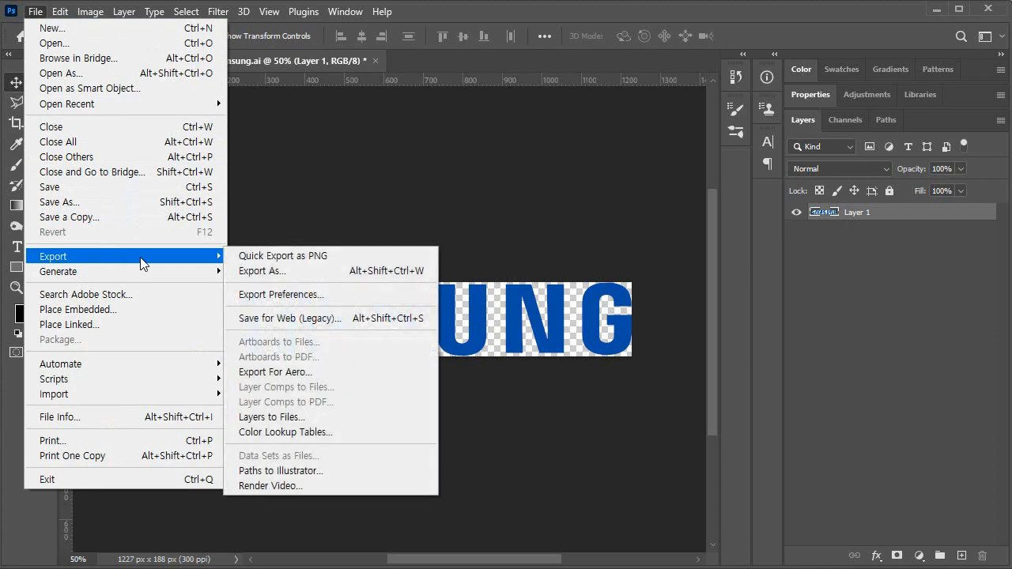
left_click(316, 271)
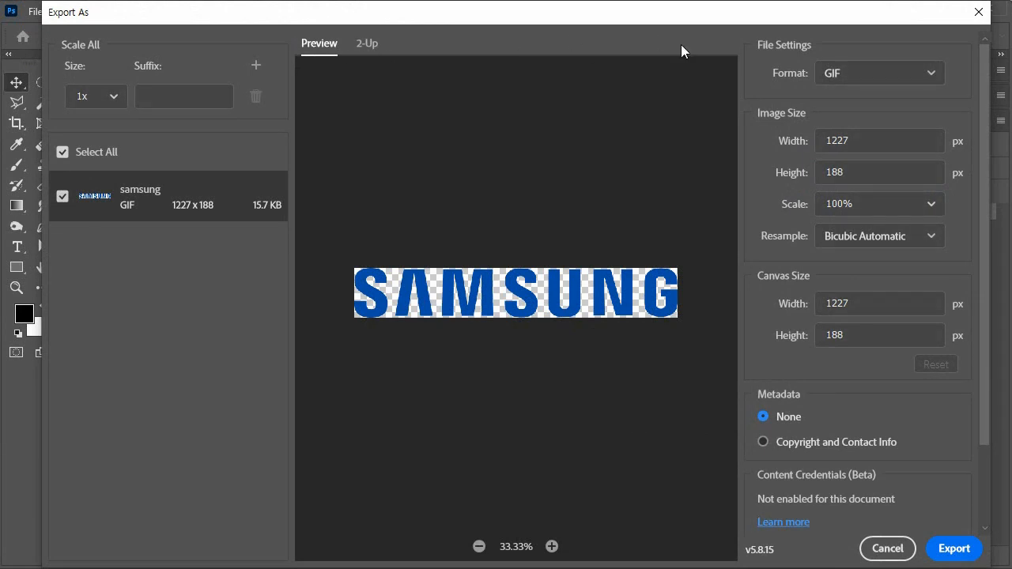
left_click(367, 50)
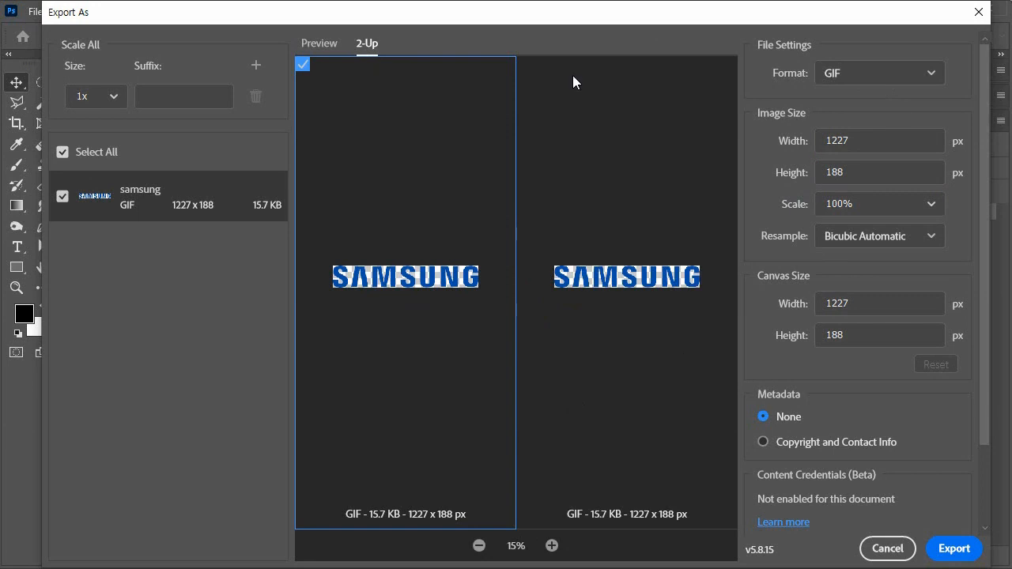
left_click(872, 75)
left_click(871, 69)
left_click(892, 235)
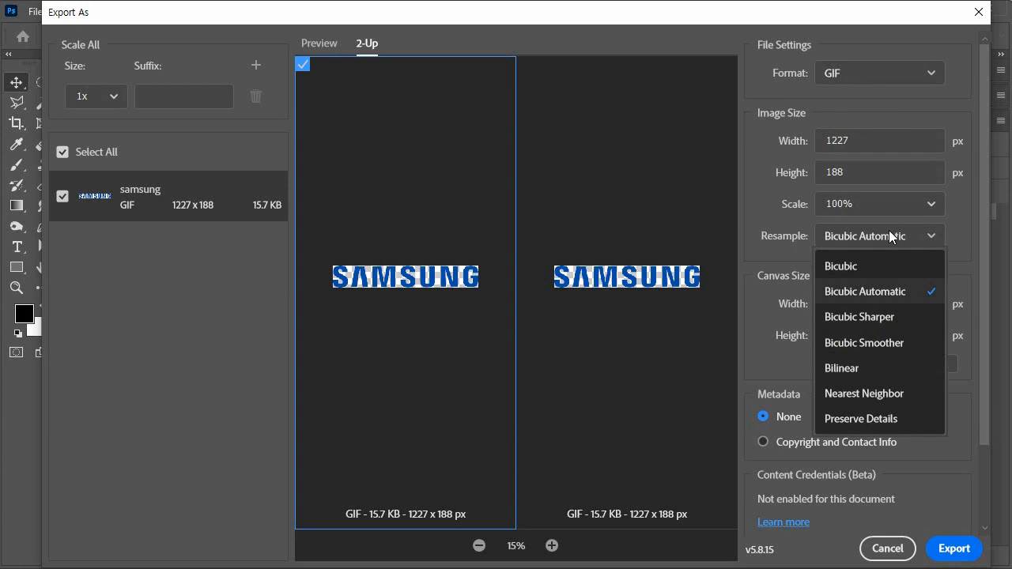
left_click(701, 231)
left_click(703, 253)
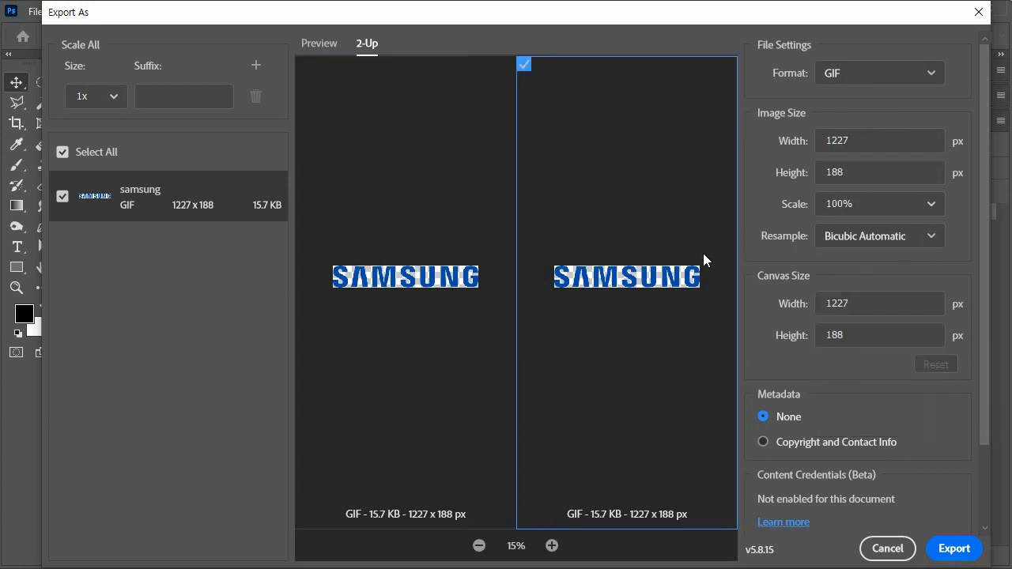
left_click(957, 552)
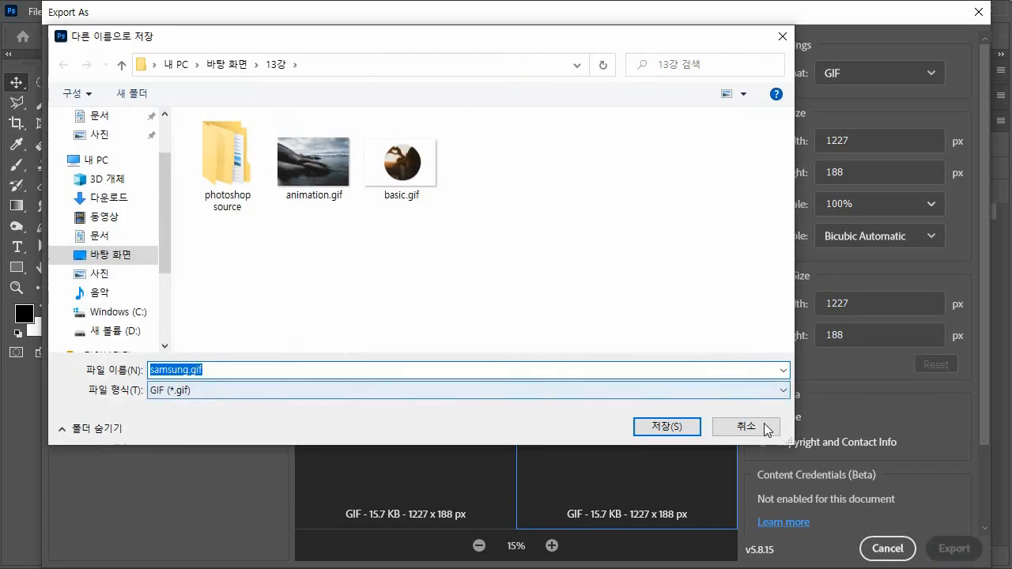
left_click(769, 422)
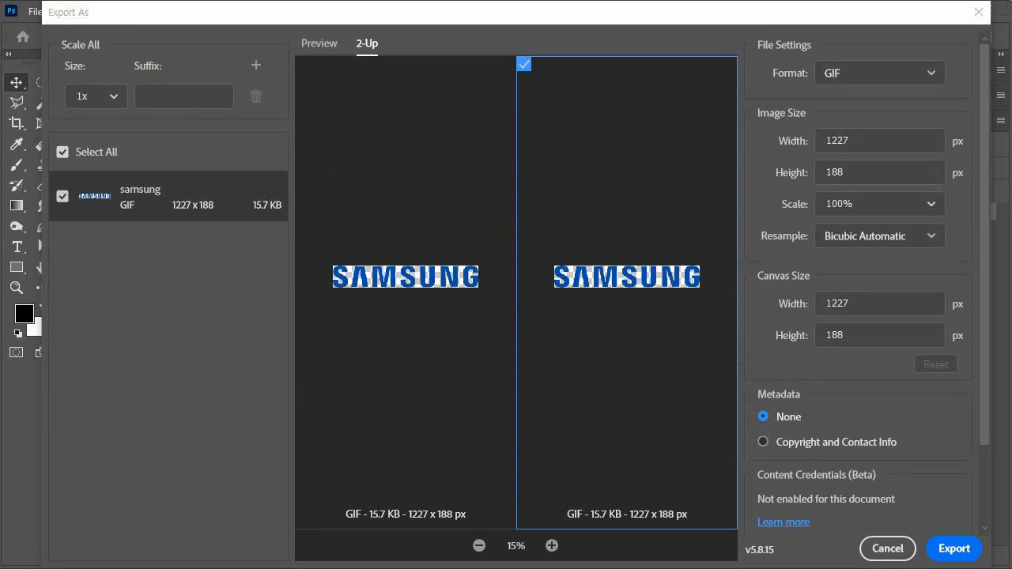
Switch to 13강.pdf in Chrome and read the section "4) ICO 파일 제작하기" on page 8
key("alt+Tab")
left_click(132, 11)
scroll(460, 316, "down", 10)
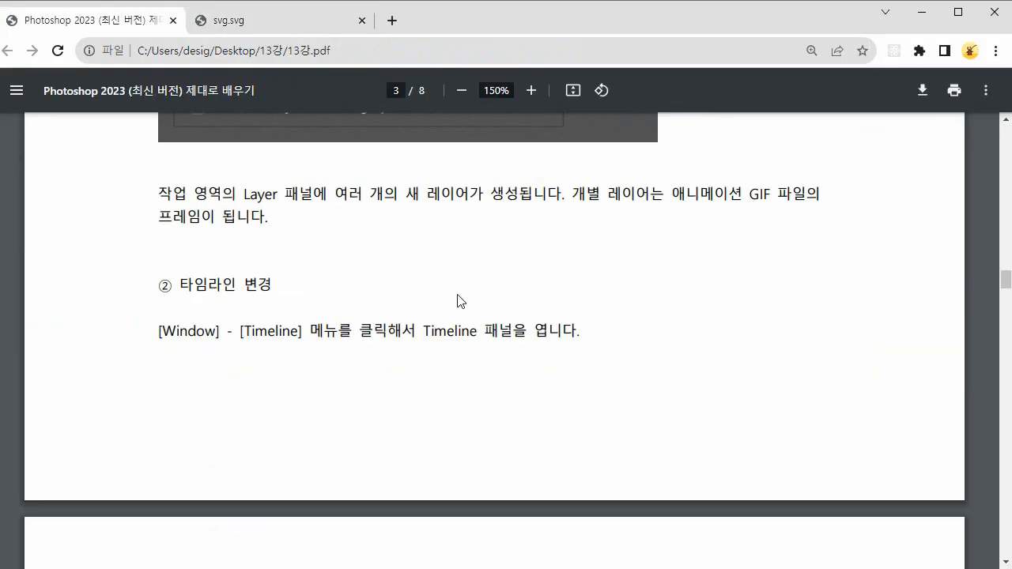
scroll(460, 301, "down", 20)
scroll(460, 300, "down", 20)
scroll(460, 301, "down", 5)
scroll(460, 300, "up", 4)
scroll(460, 301, "down", 2)
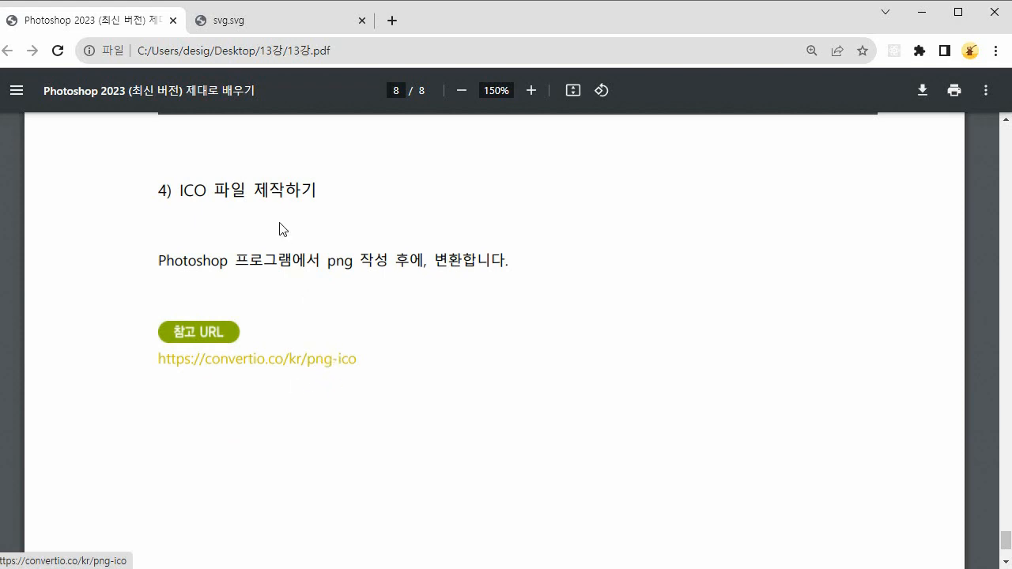
left_click_drag(320, 191, 145, 194)
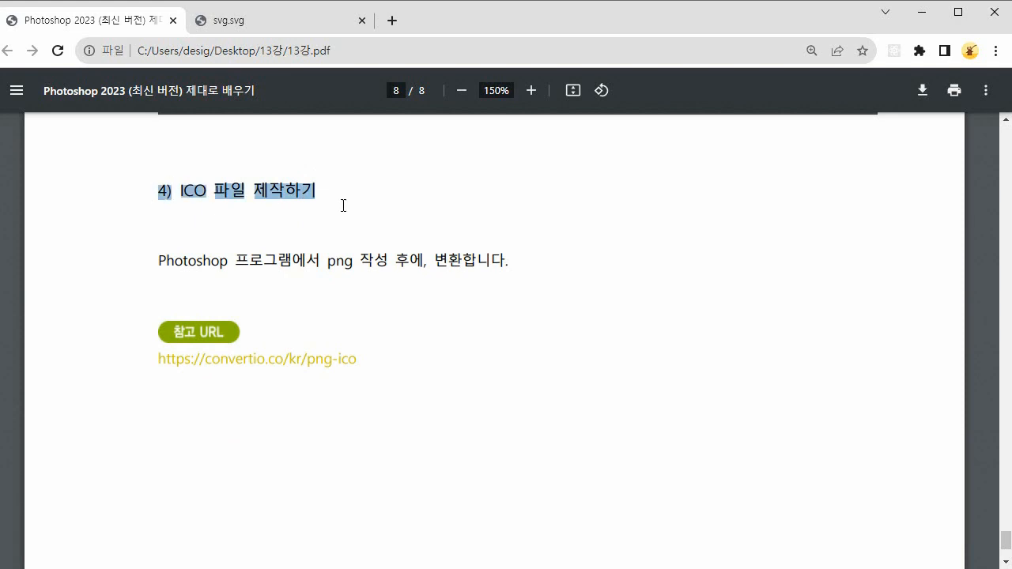
left_click(327, 189)
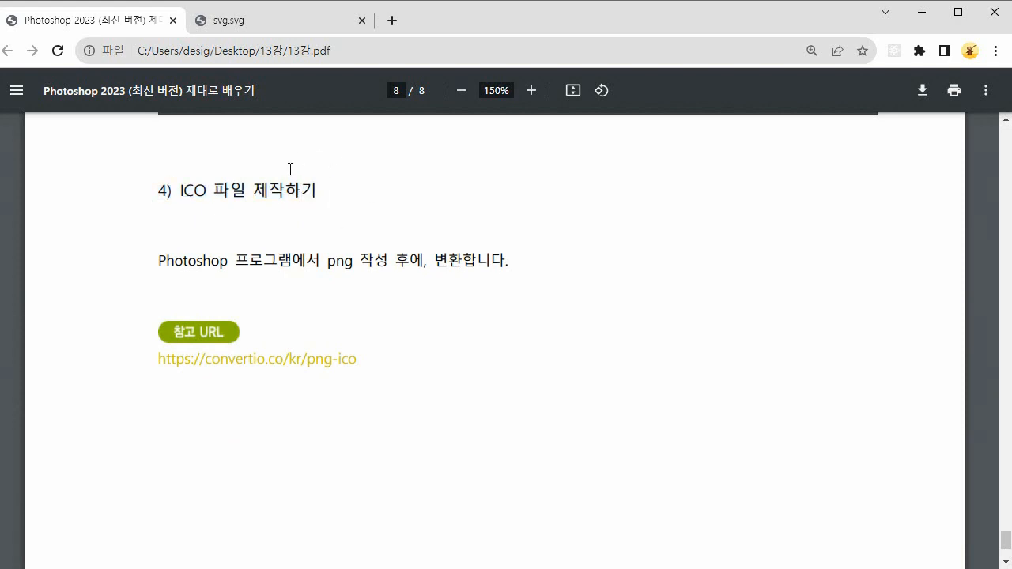
Switch to File Explorer and open the resource folder inside photoshop source > make ico
key("alt+Tab")
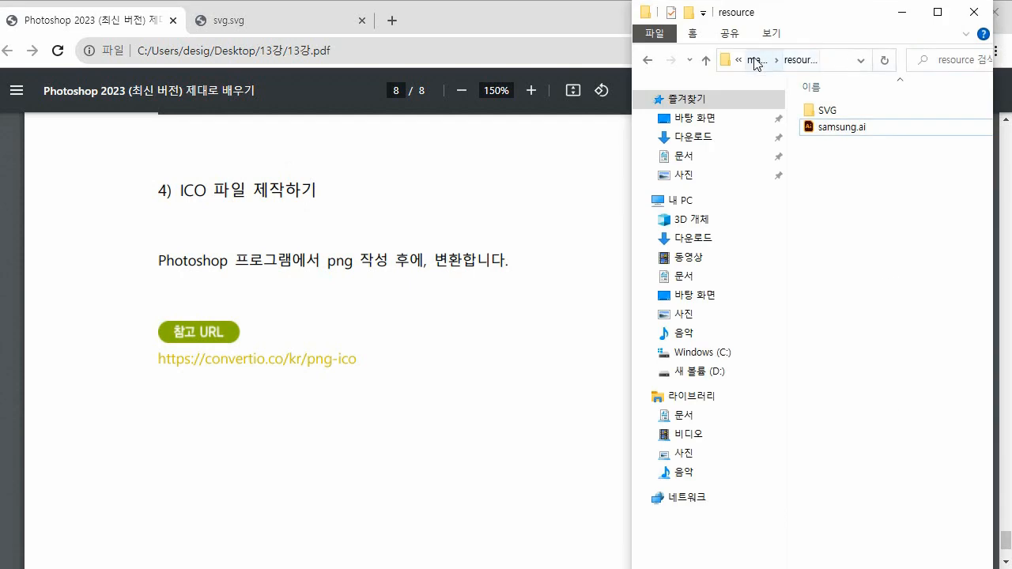
left_click(754, 59)
left_click(755, 60)
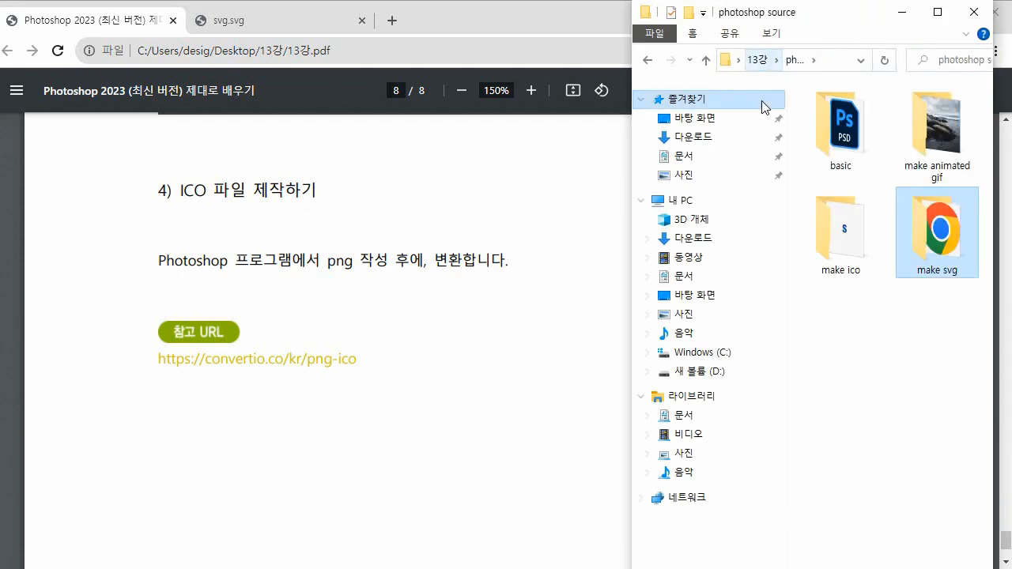
left_click(758, 60)
double_click(837, 142)
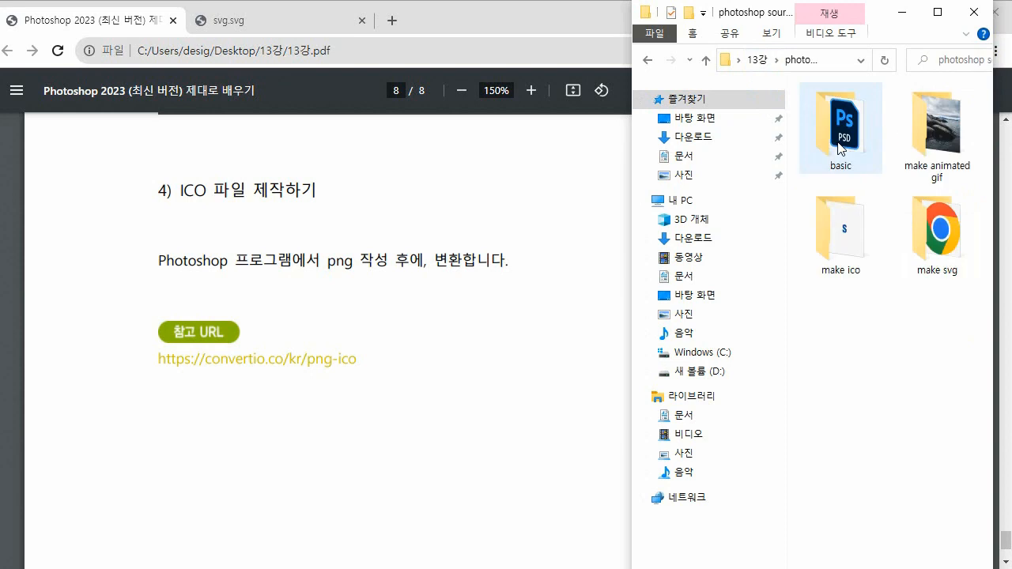
double_click(841, 250)
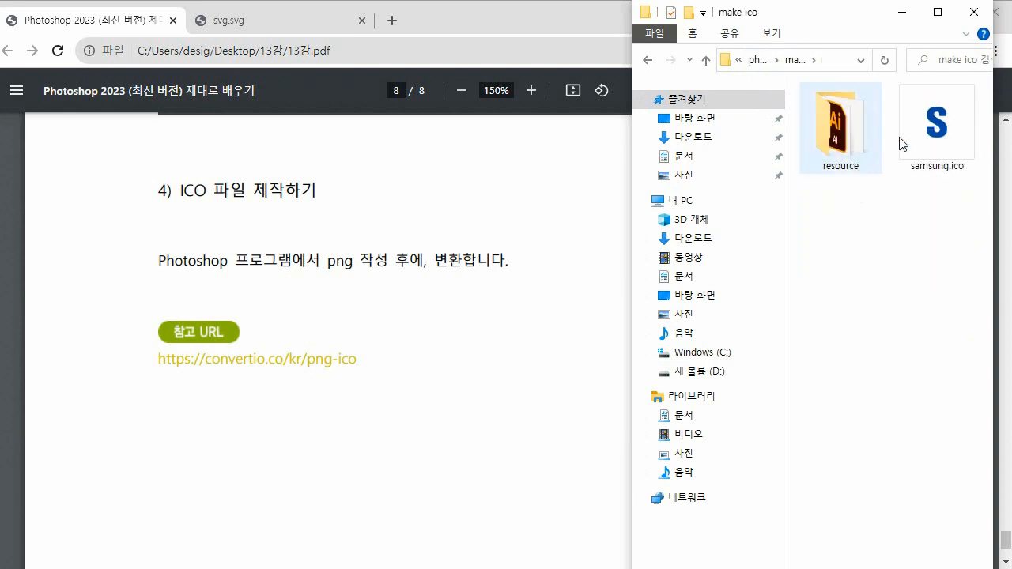
left_click(852, 146)
double_click(852, 146)
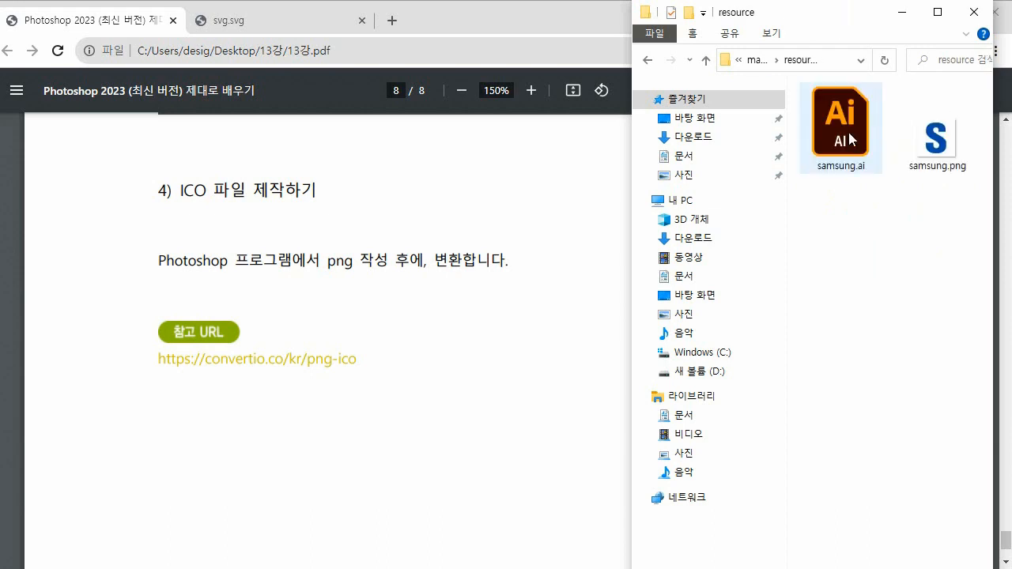
Copy samsung.png from the make ico resource folder into the 13강 folder
left_click(941, 130)
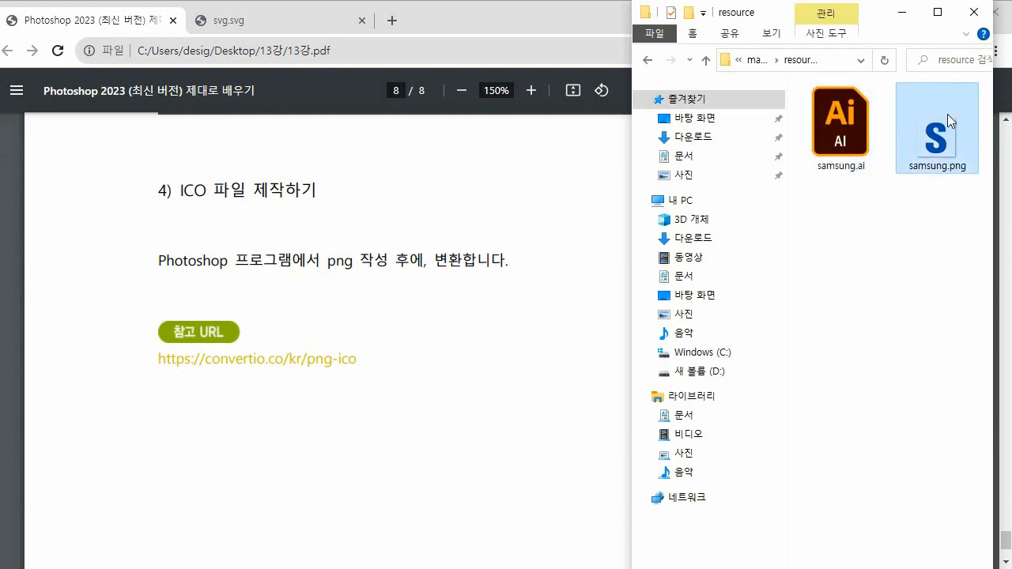
left_click(755, 61)
left_click(754, 62)
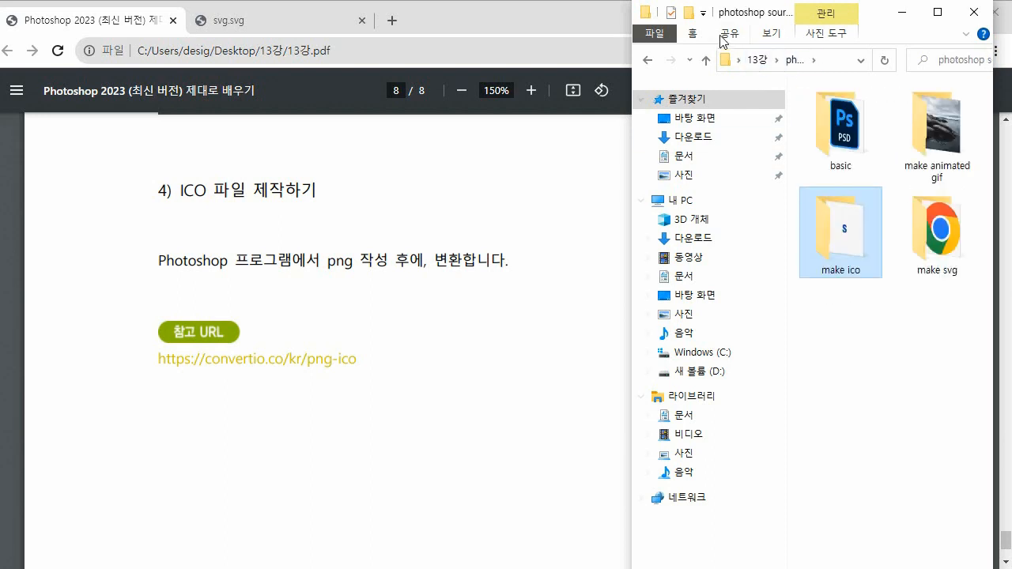
left_click(759, 60)
left_click(872, 420)
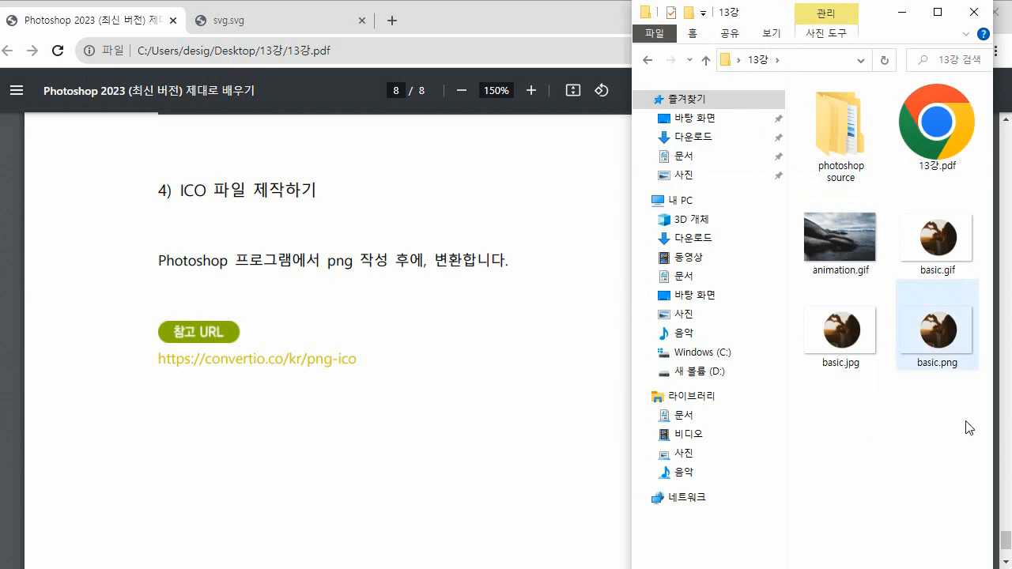
key("ctrl+v")
Delete basic.png, basic.jpg, basic.gif and animation.gif from the 13강 folder
left_click(917, 454)
left_click(951, 345)
left_click(865, 330, "ctrl")
left_click(939, 246, "ctrl")
left_click(834, 237, "ctrl")
key("Delete")
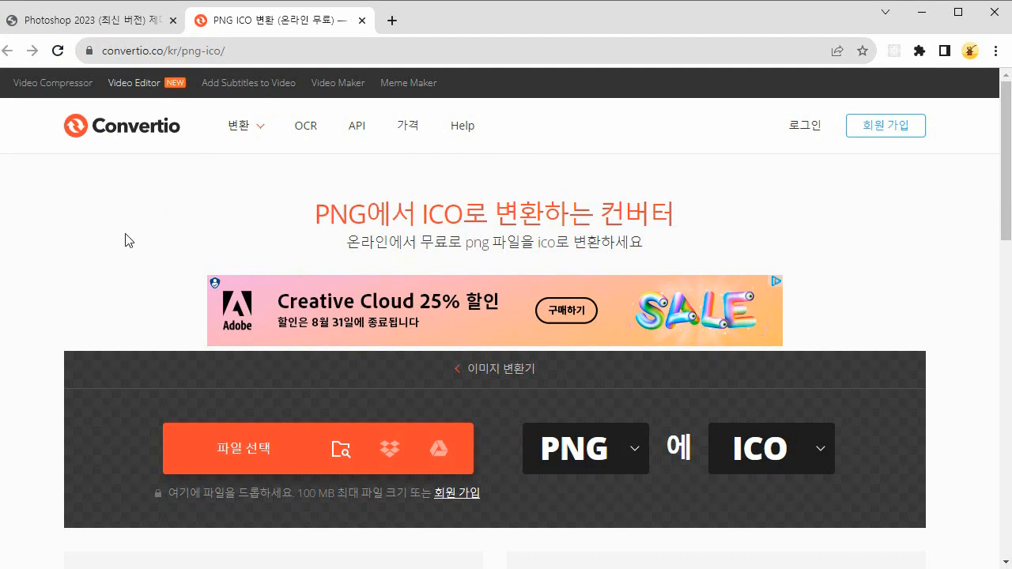
Add samsung.png from the desktop's 13강 folder to the Convertio PNG to ICO converter
left_click(340, 451)
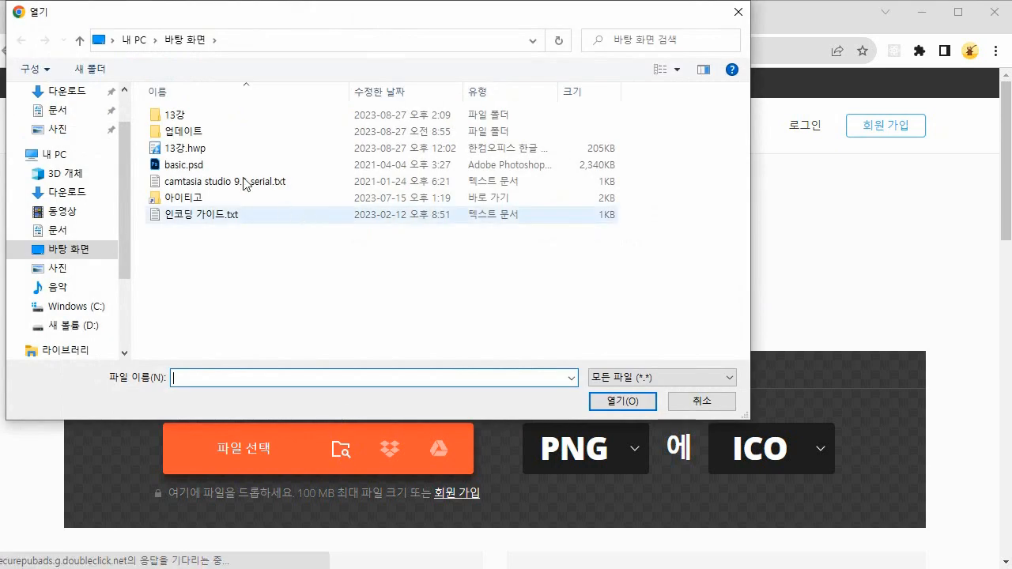
left_click(176, 119)
double_click(176, 119)
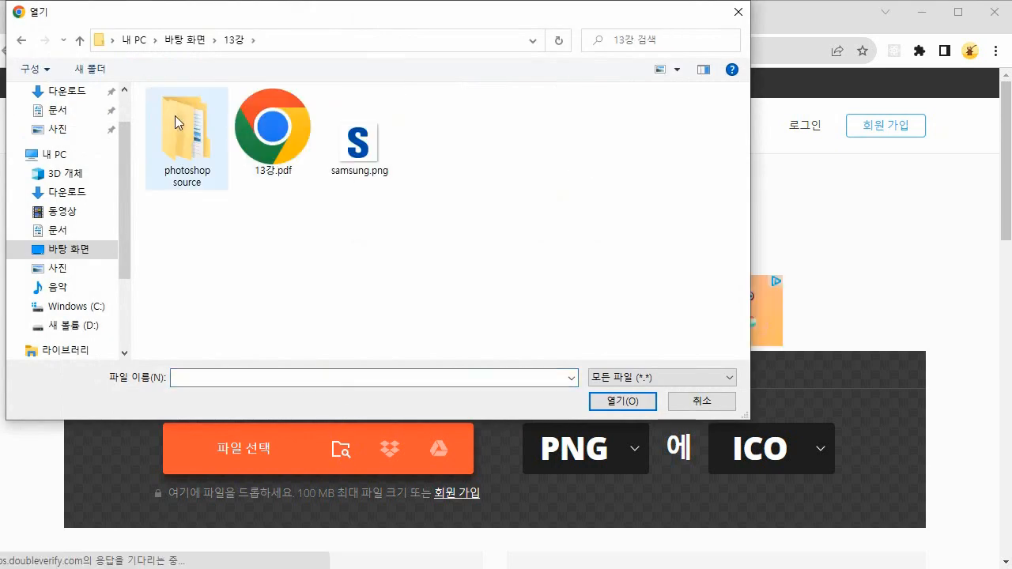
left_click(364, 140)
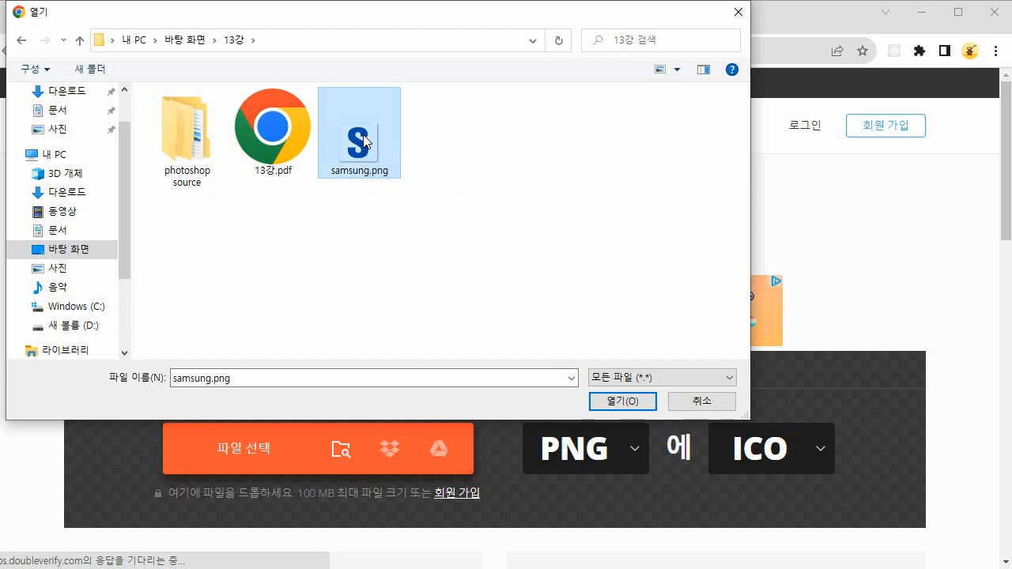
left_click(623, 403)
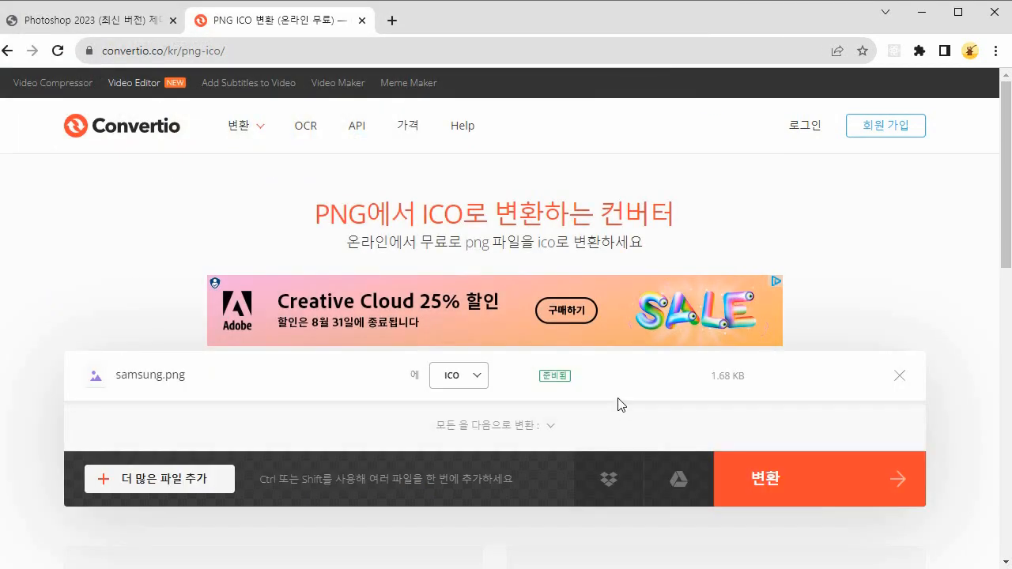
scroll(616, 409, "down", 2)
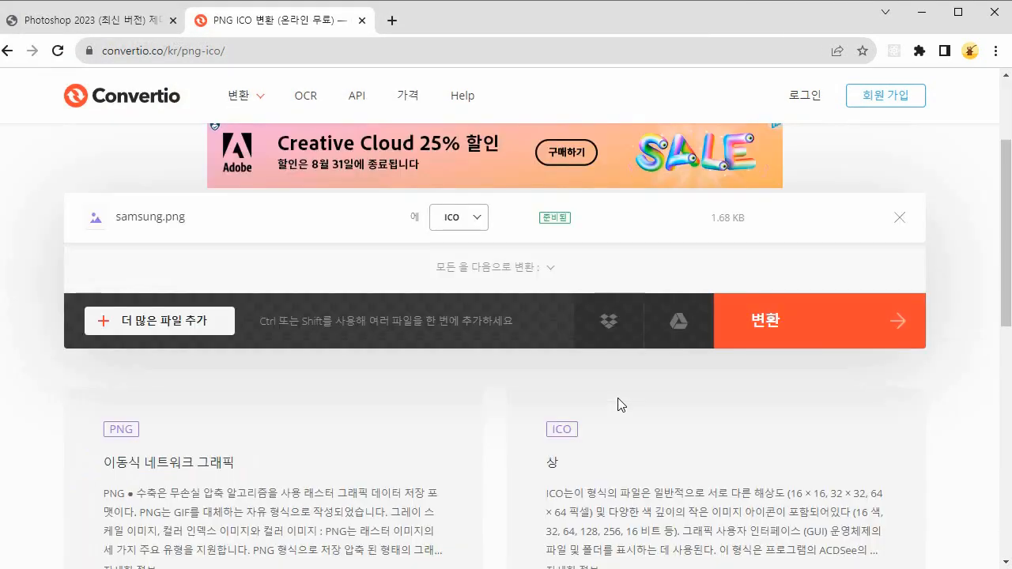
Convert samsung.png to ICO and download the result as samsung.ico into the desktop's 13강 folder
left_click(768, 331)
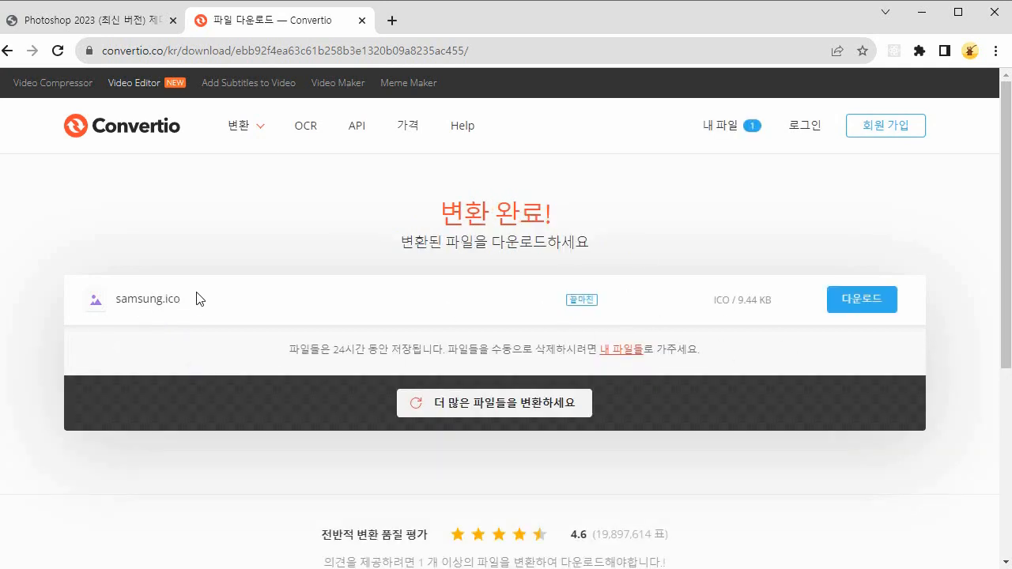
left_click(859, 306)
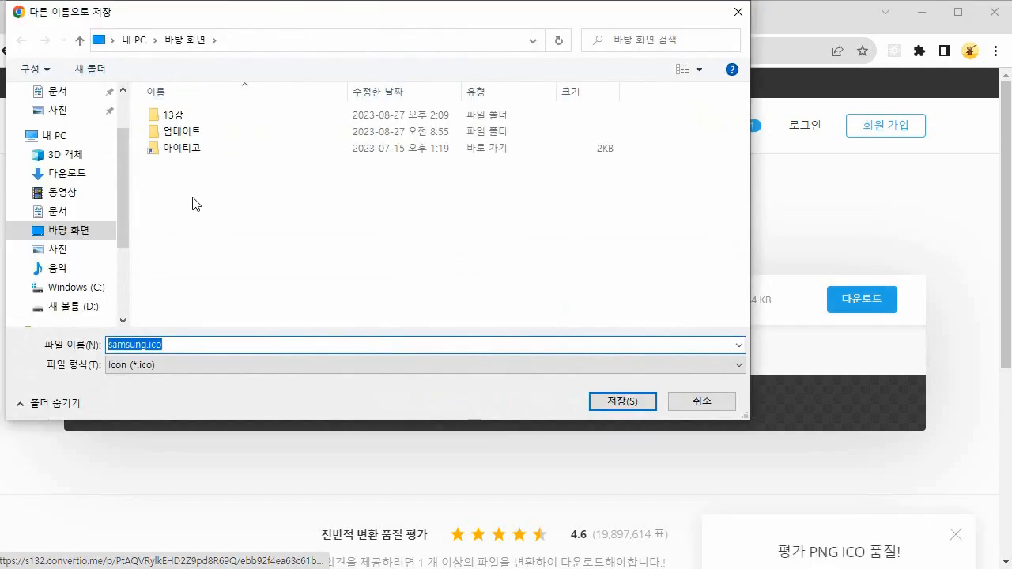
double_click(179, 127)
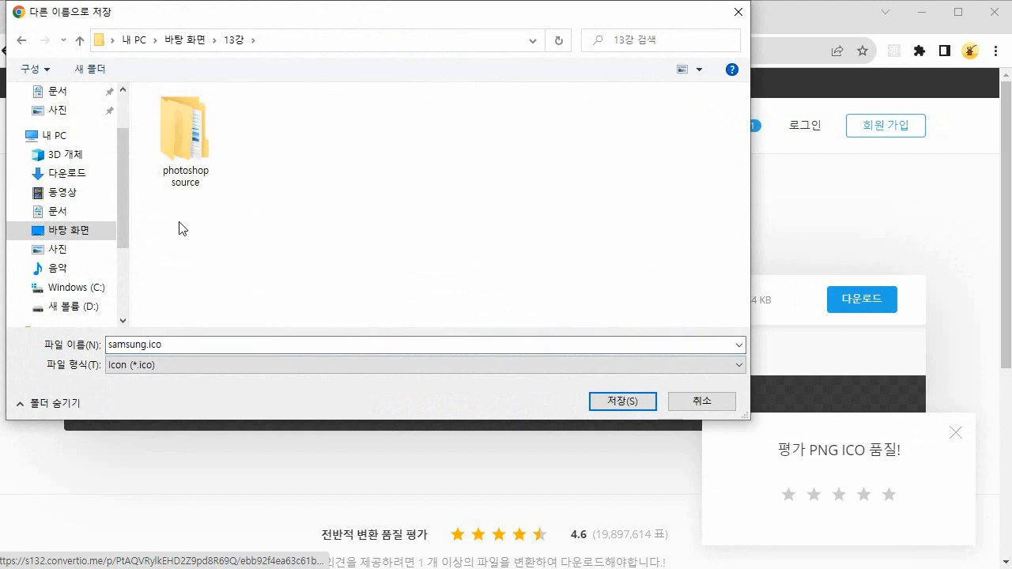
left_click(622, 401)
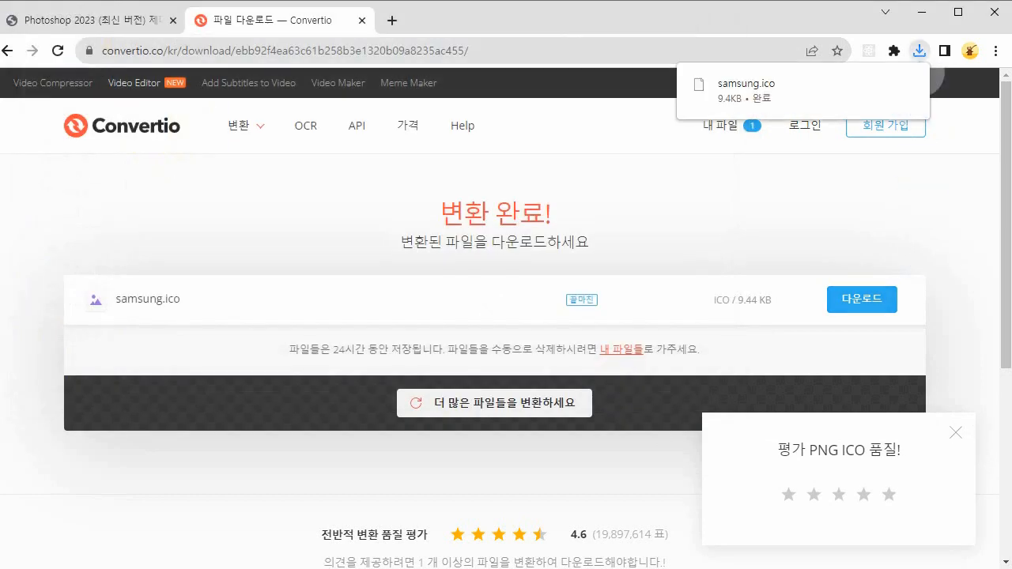
left_click_drag(849, 307, 883, 202)
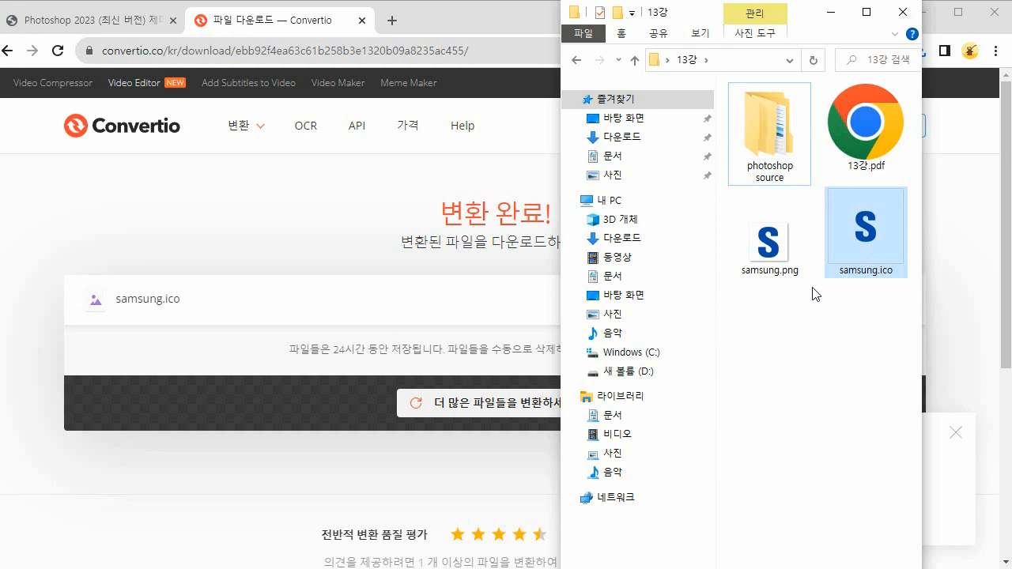
Review the 1-5) Favicon section about ICO files in 13강.pdf and return to the beginning of the document
left_click(138, 22)
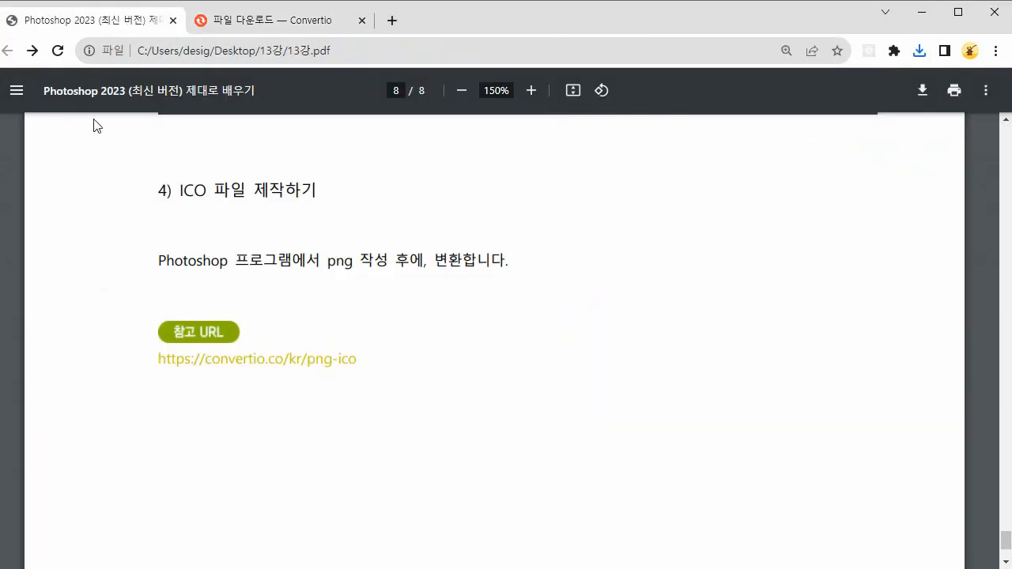
scroll(601, 332, "up", 15)
left_click_drag(1007, 448, 1007, 128)
scroll(640, 350, "down", 20)
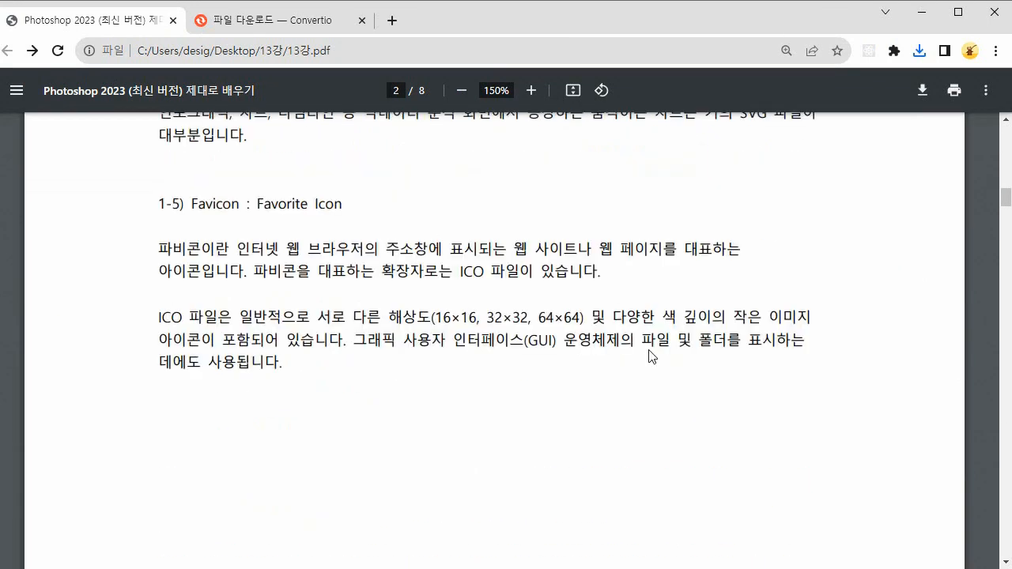
scroll(649, 355, "up", 2)
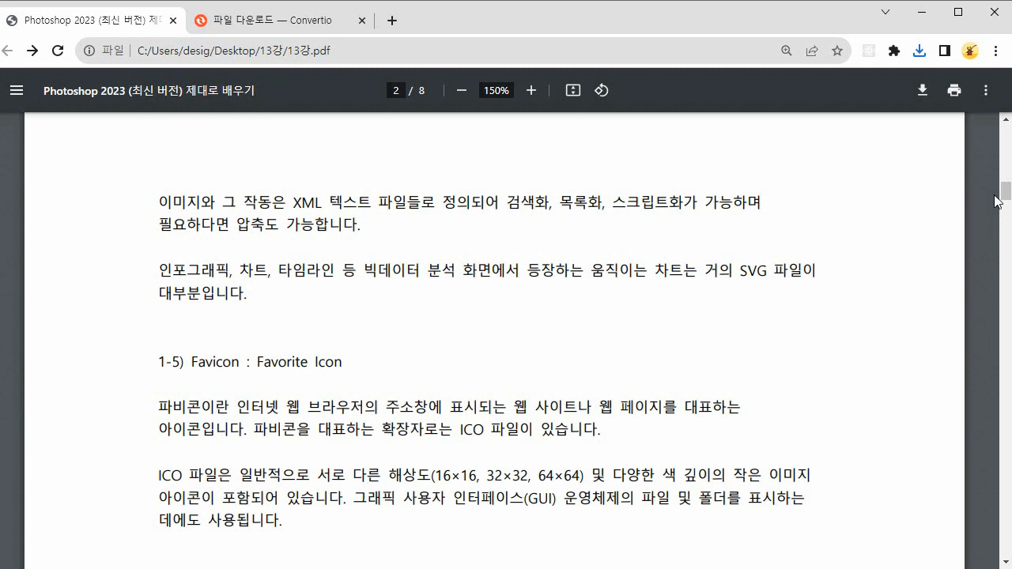
left_click_drag(1002, 198, 1002, 143)
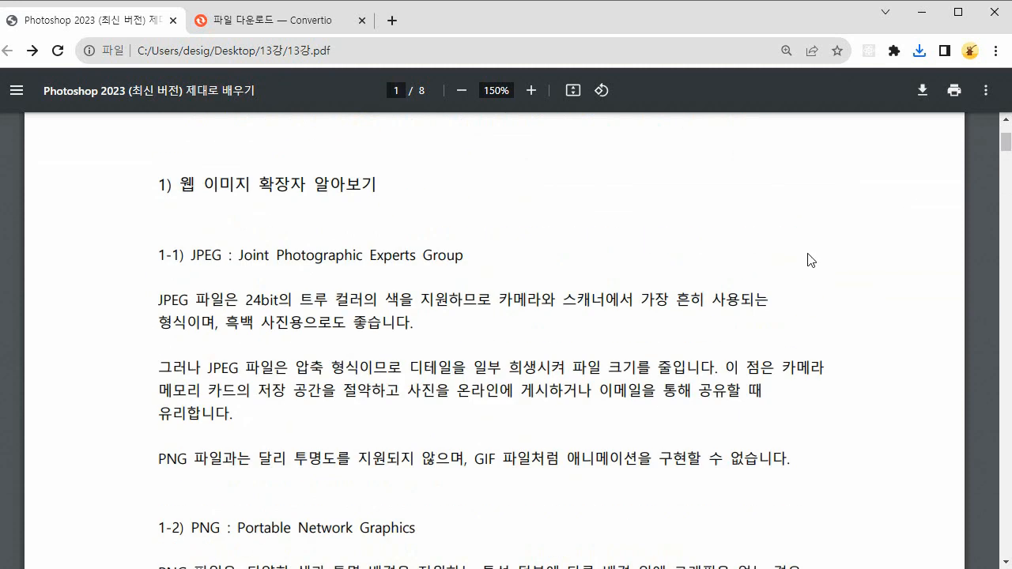
scroll(803, 257, "up", 3)
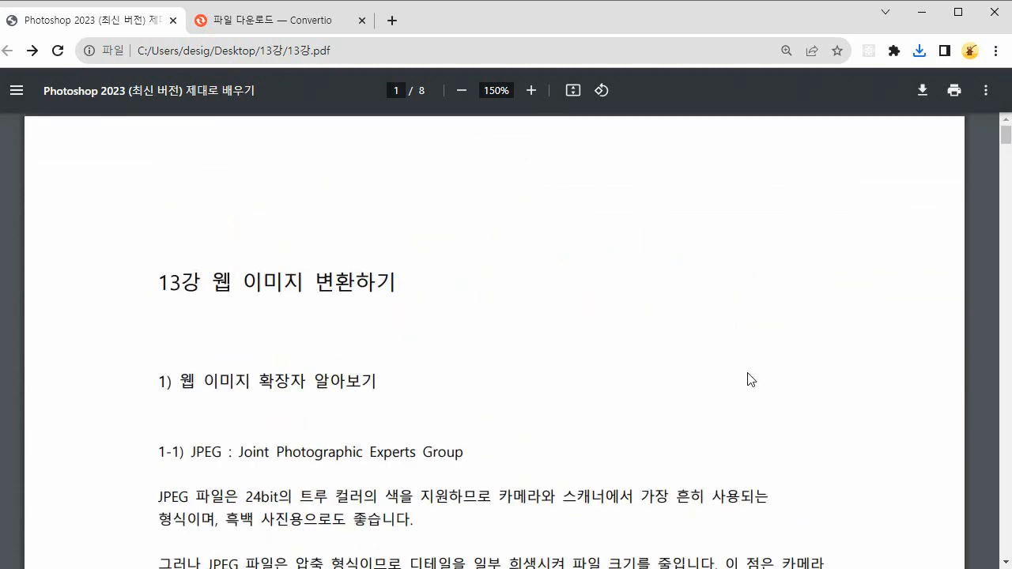